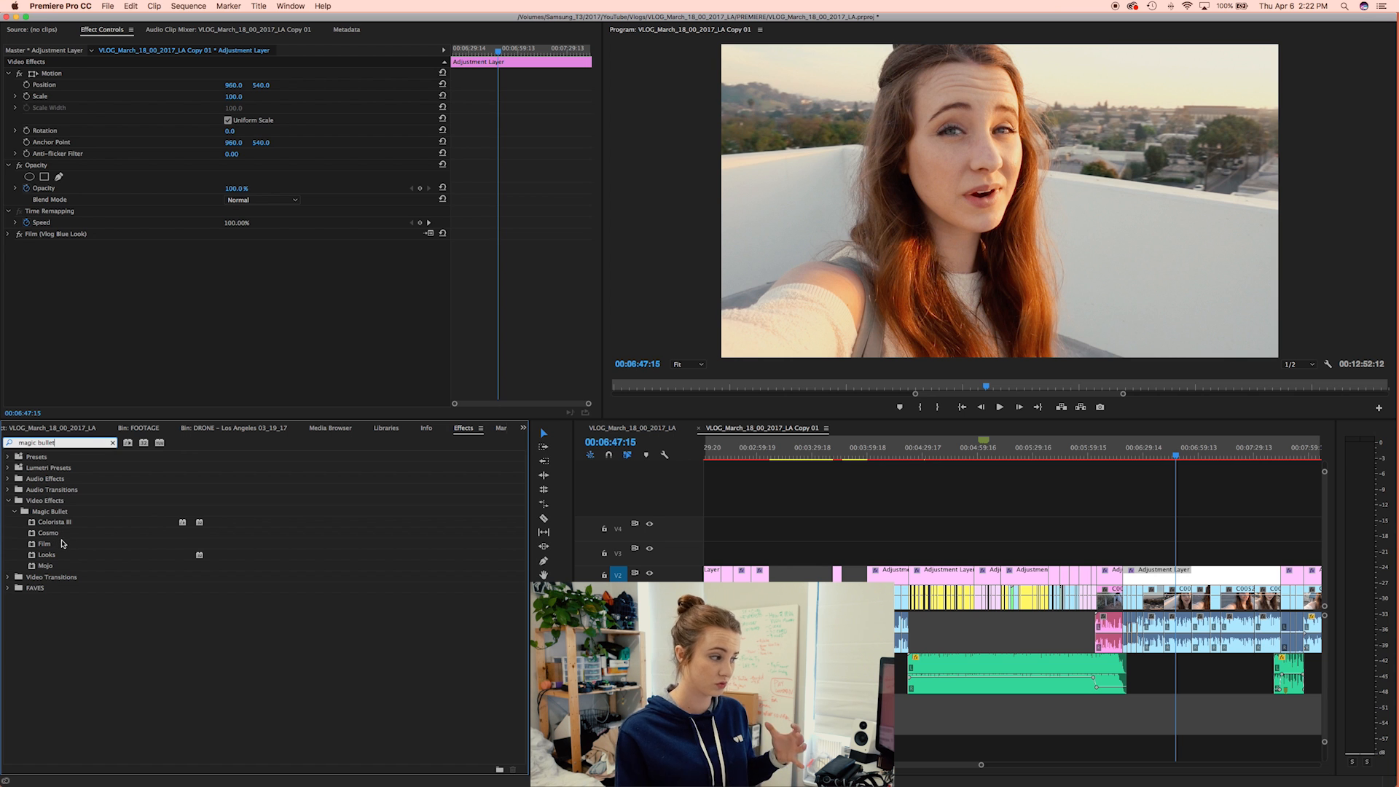
Step: Highlight the Magic Bullet Film effect and hide the adjustment layers on video track V2
{"action": "left_click", "coordinate": [51, 559]}
{"action": "left_click", "coordinate": [49, 567]}
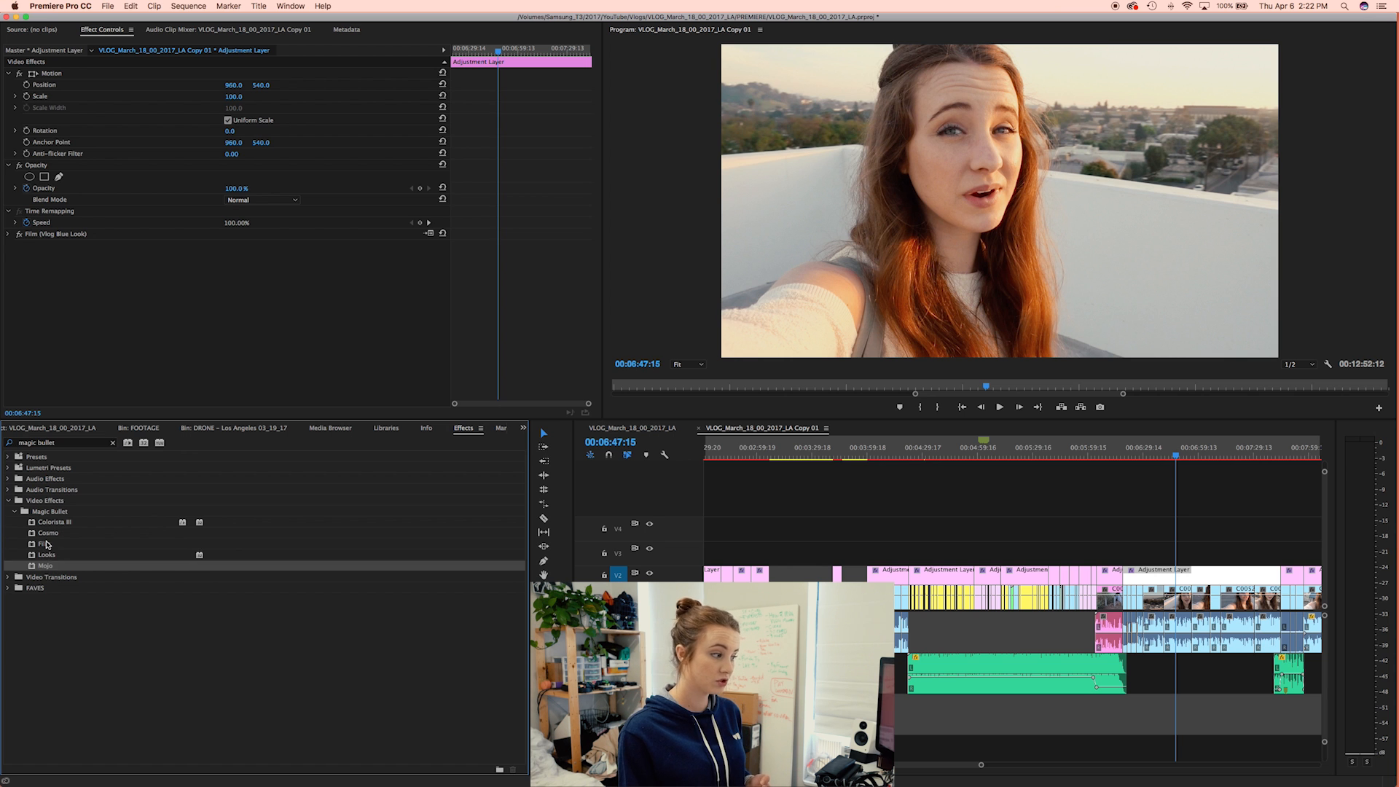
{"action": "left_click", "coordinate": [45, 544]}
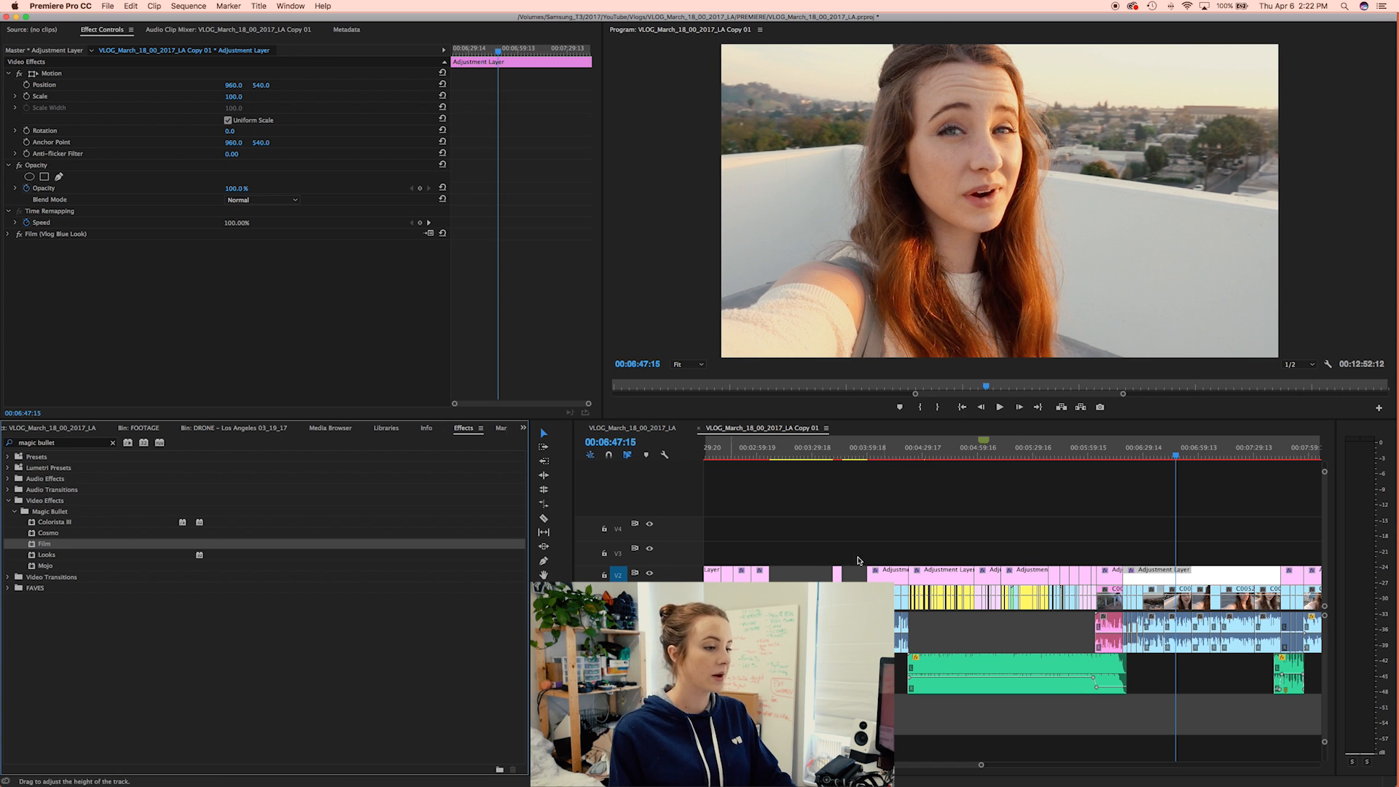
{"action": "left_click", "coordinate": [650, 574]}
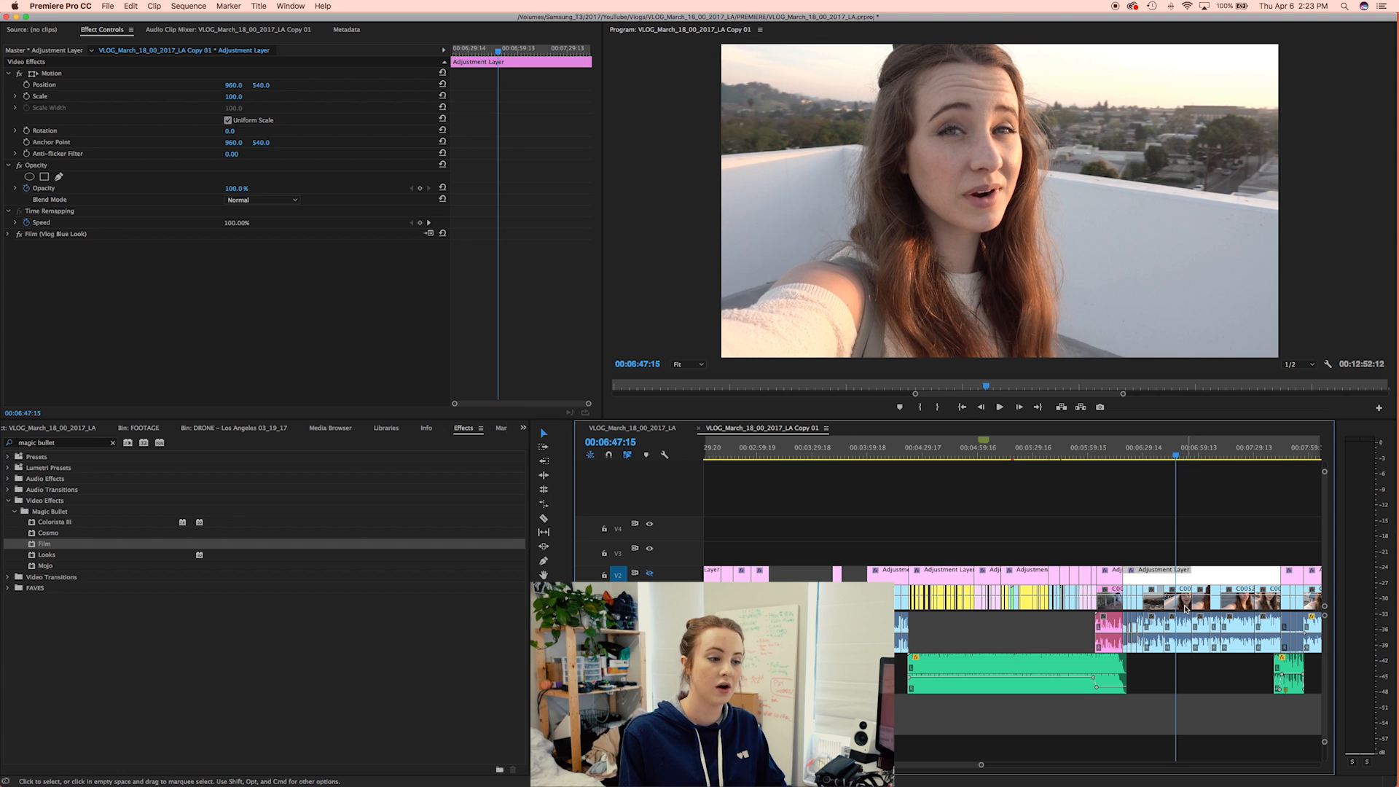
Step: Apply the Magic Bullet Film effect to the C0052.MP4 clip under the playhead
{"action": "left_click", "coordinate": [1180, 602]}
{"action": "double_click", "coordinate": [1181, 603]}
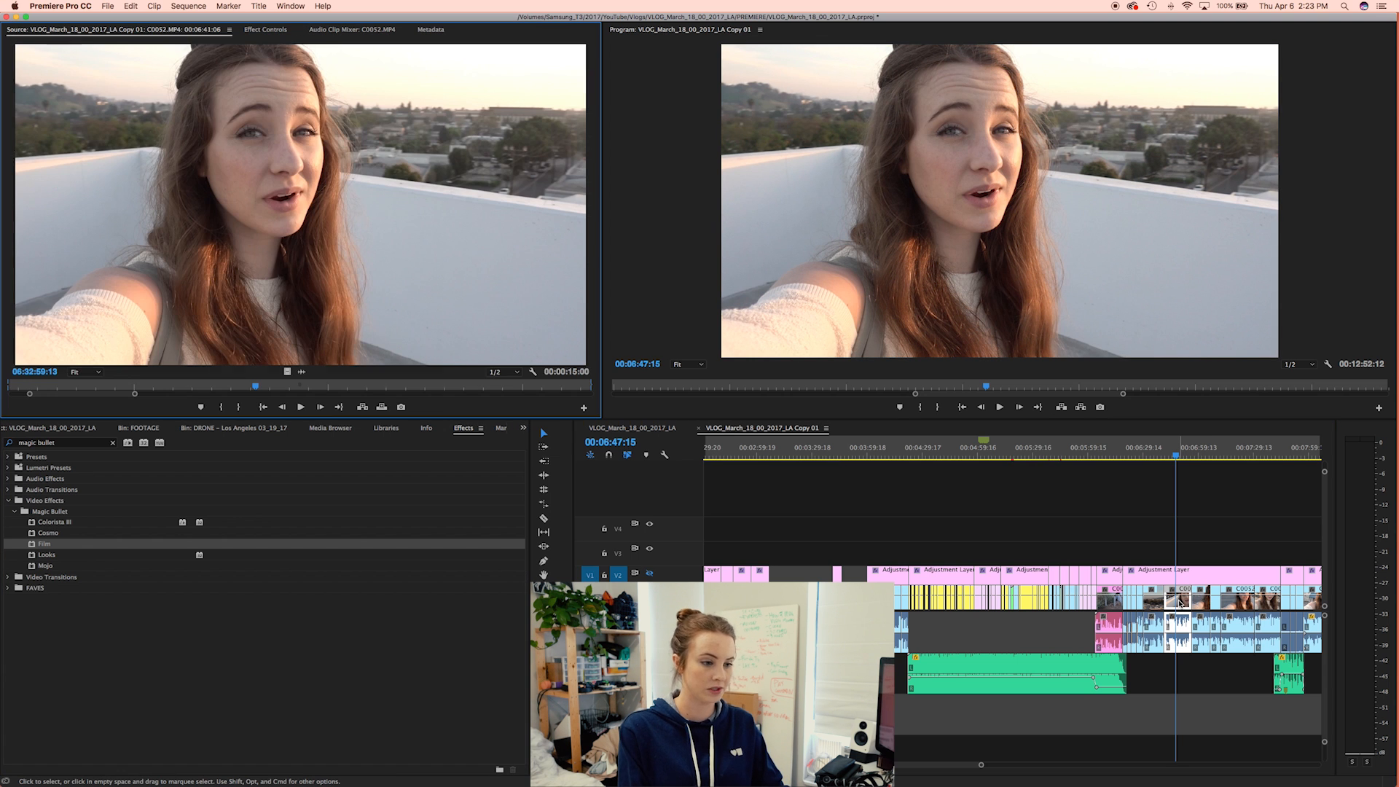
{"action": "double_click", "coordinate": [35, 548]}
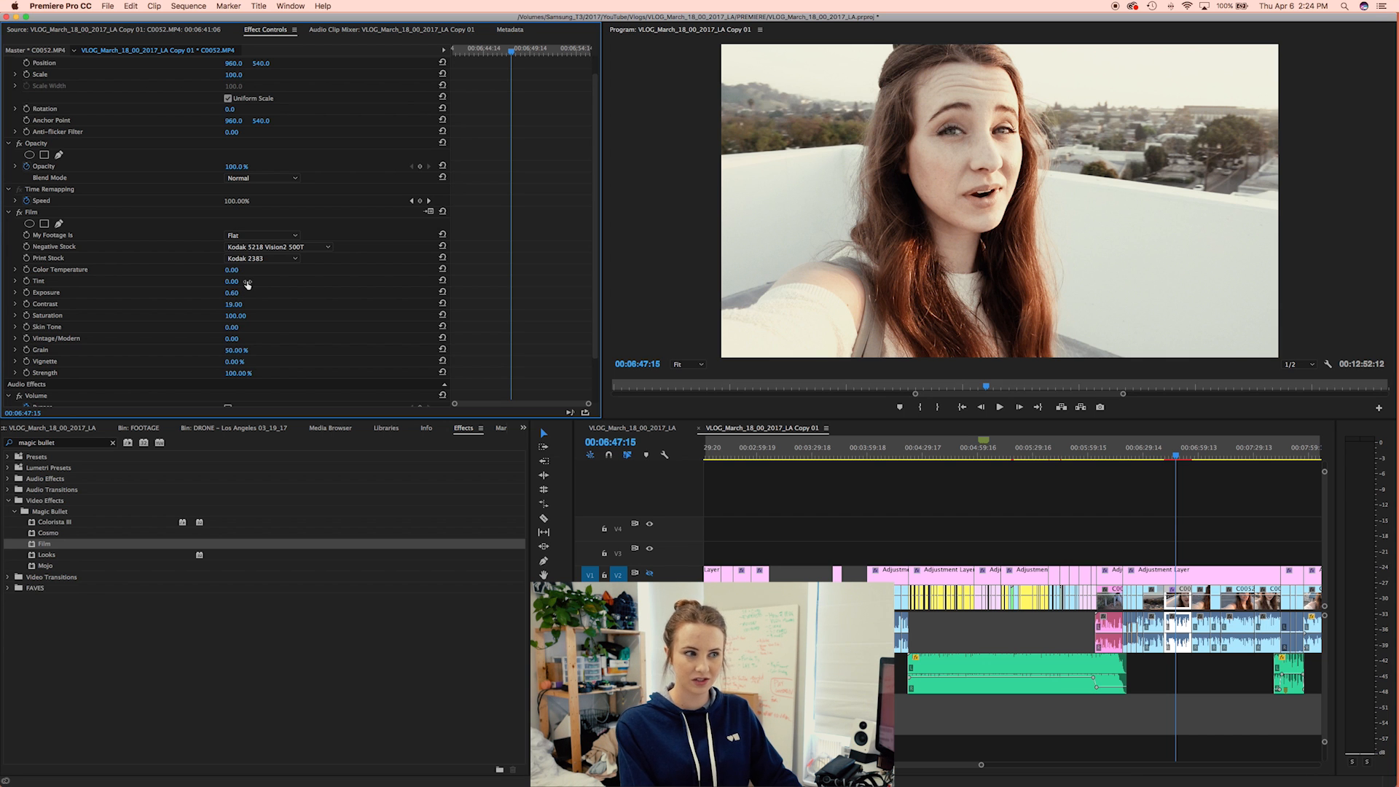
Step: Try Log as the Film effect's My Footage Is setting, and return it to Flat
{"action": "left_click", "coordinate": [289, 234]}
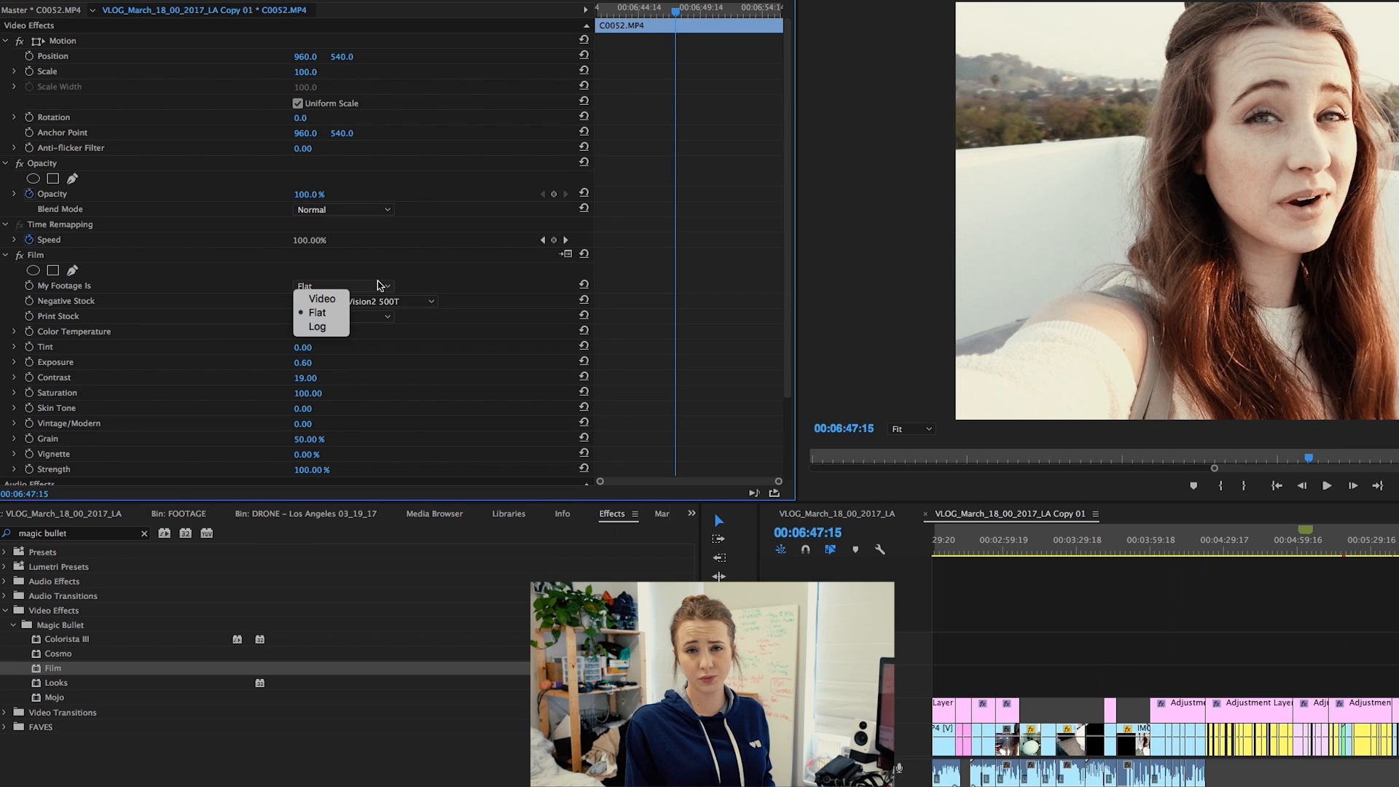
{"action": "left_click", "coordinate": [391, 281]}
{"action": "left_click", "coordinate": [378, 286]}
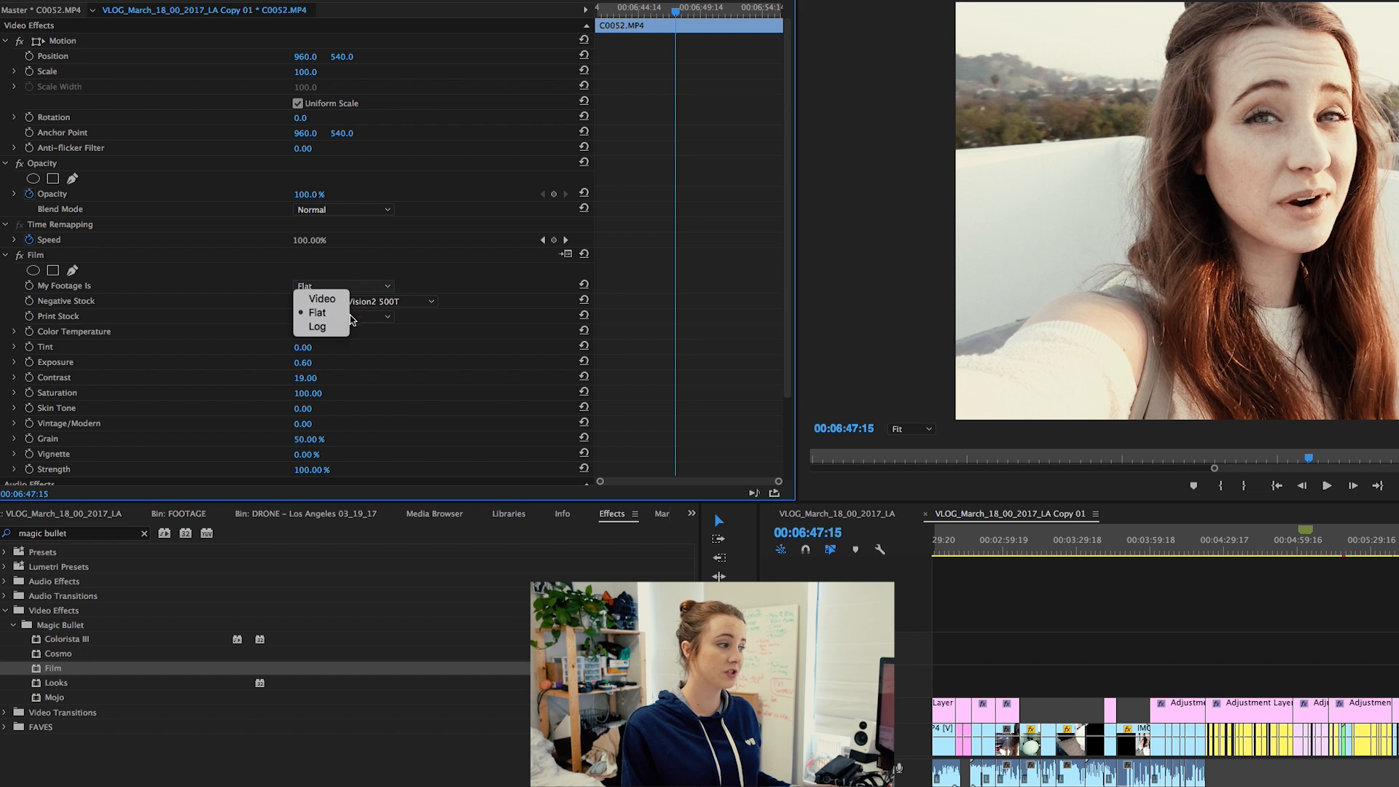
{"action": "left_click", "coordinate": [350, 313]}
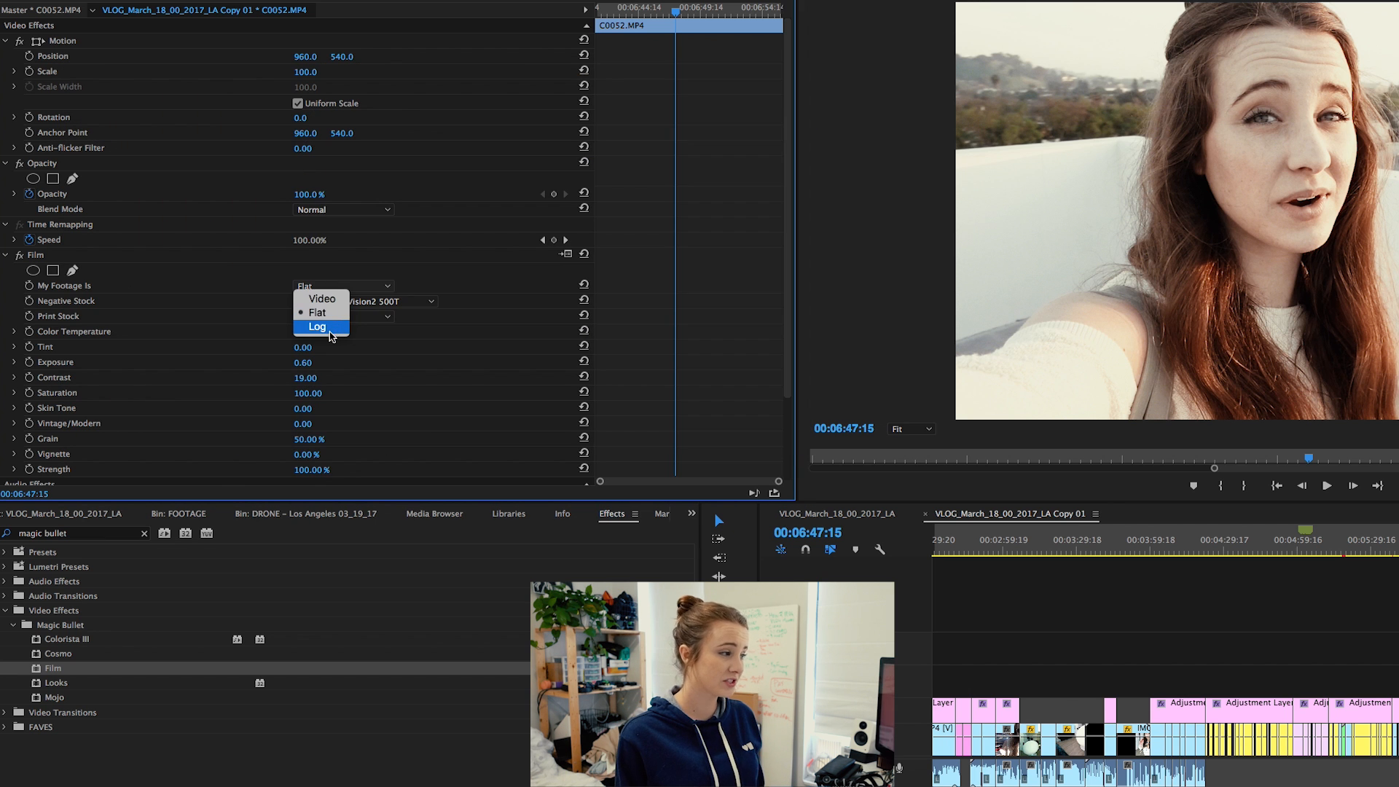
{"action": "left_click", "coordinate": [330, 331]}
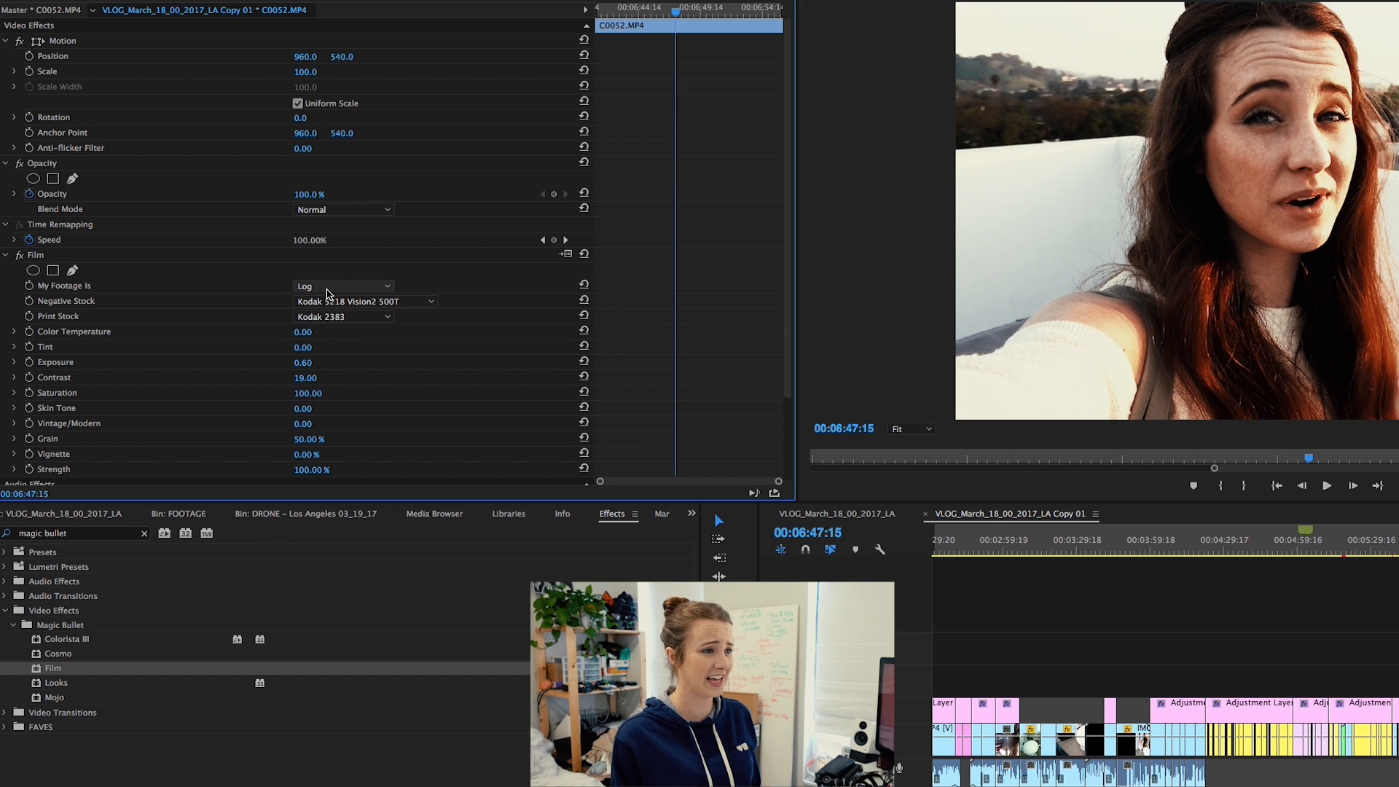
{"action": "left_click", "coordinate": [330, 292]}
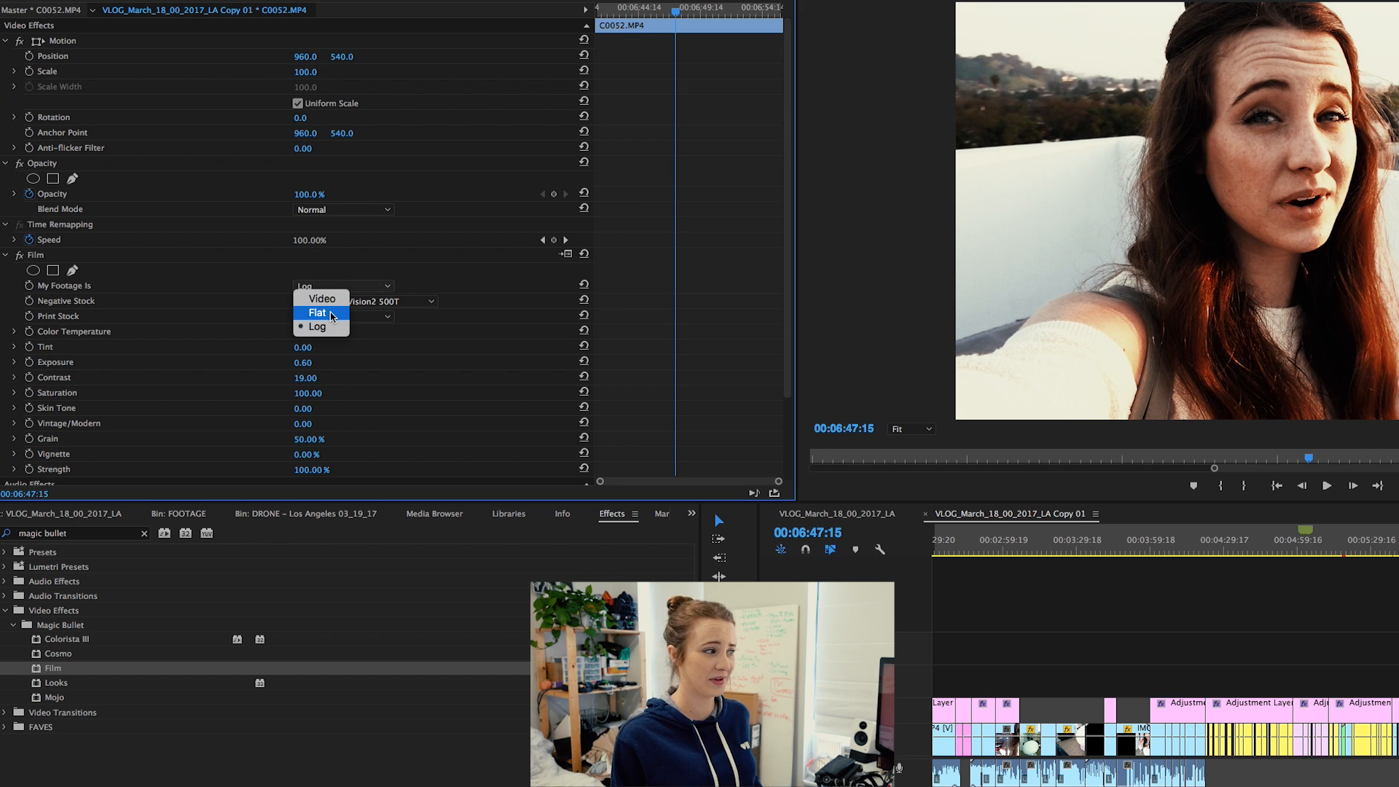
{"action": "left_click", "coordinate": [331, 315]}
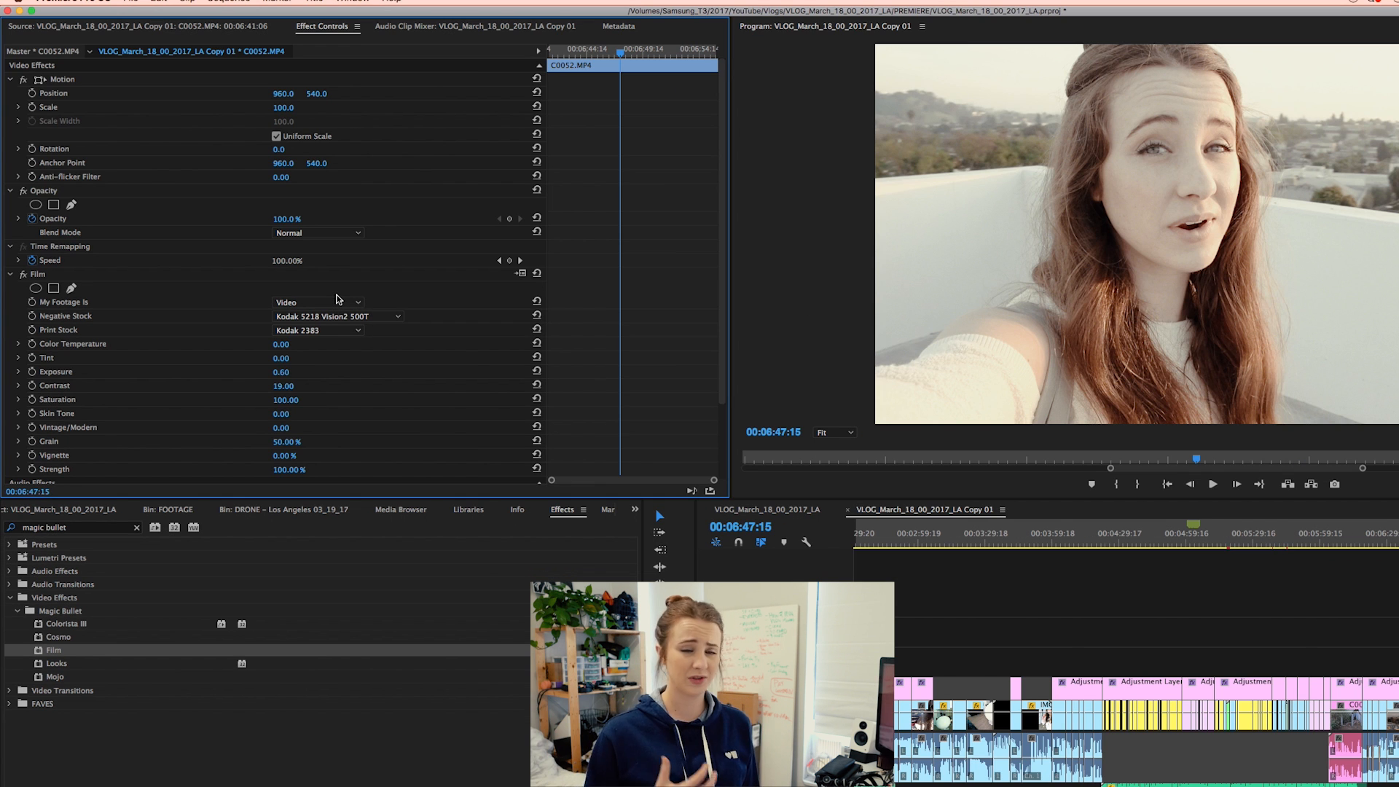
Step: Set the Film effect's My Footage Is option to Flat
{"action": "left_click", "coordinate": [338, 300]}
{"action": "left_click", "coordinate": [327, 328]}
{"action": "left_click", "coordinate": [316, 330]}
{"action": "left_click", "coordinate": [314, 302]}
{"action": "left_click", "coordinate": [312, 314]}
Step: Try the negative stocks Kodak 5229 Vision2 500T, Fujifilm 8543 Eterna Vivid 160 and Fujifilm 8553 Eterna 250 in the Film effect
{"action": "left_click", "coordinate": [382, 316]}
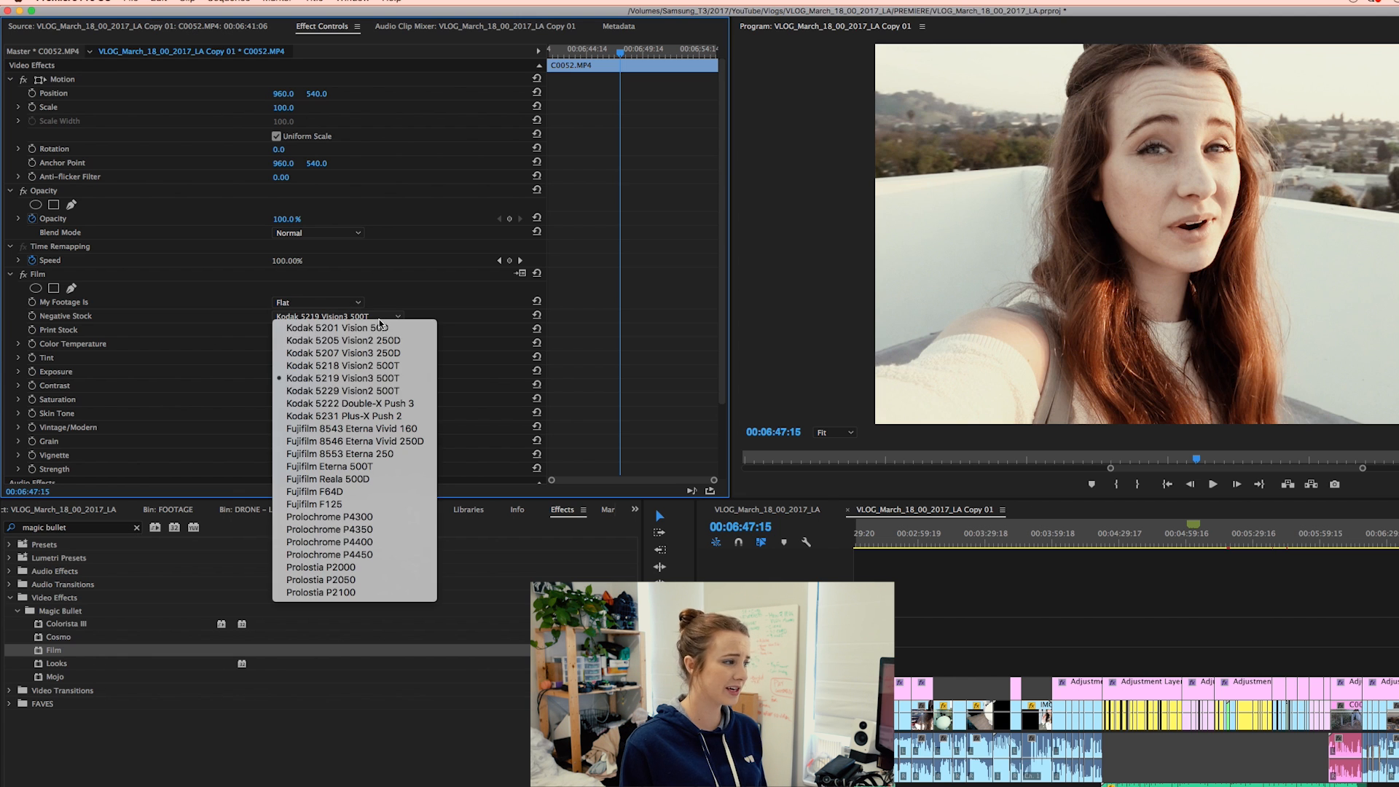
{"action": "left_click", "coordinate": [378, 398]}
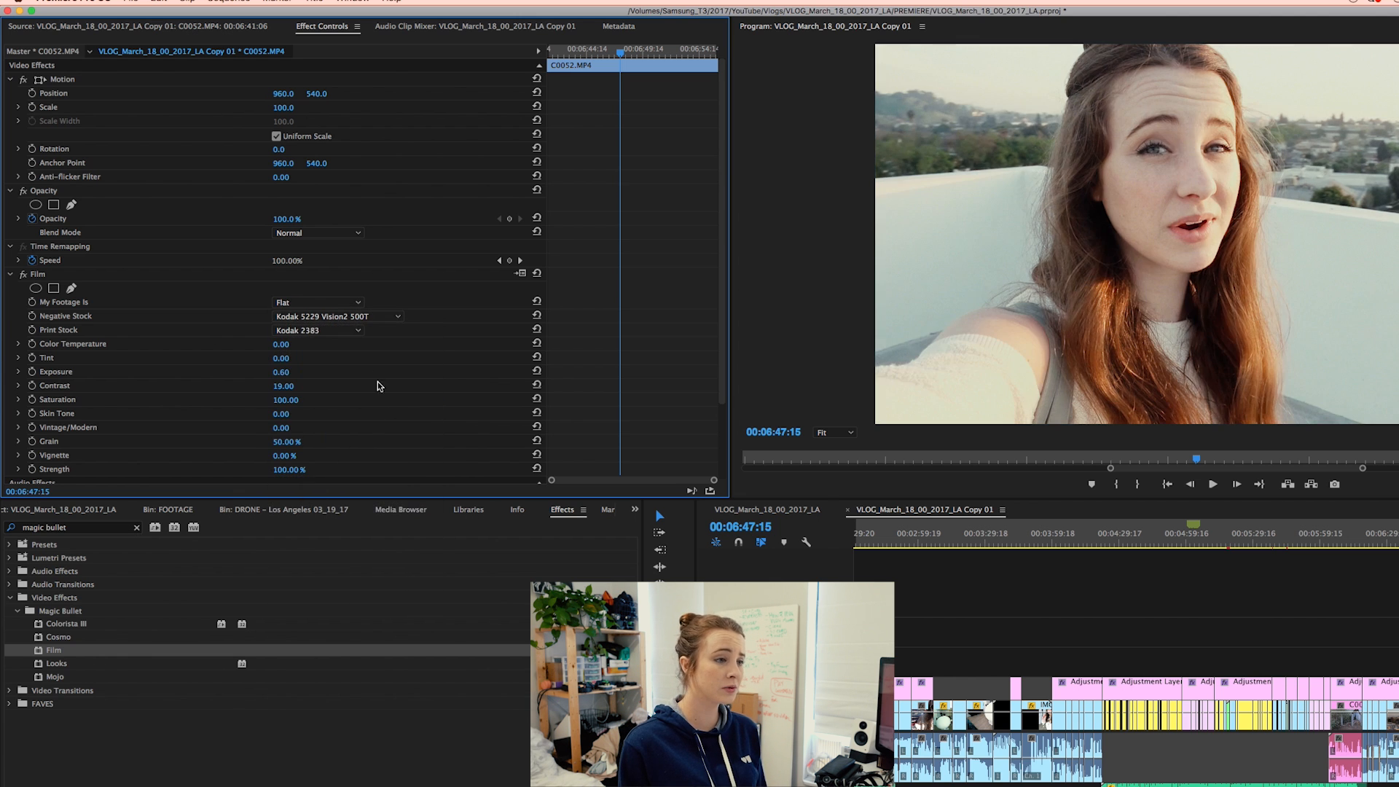
{"action": "left_click", "coordinate": [368, 316]}
{"action": "left_click", "coordinate": [381, 429]}
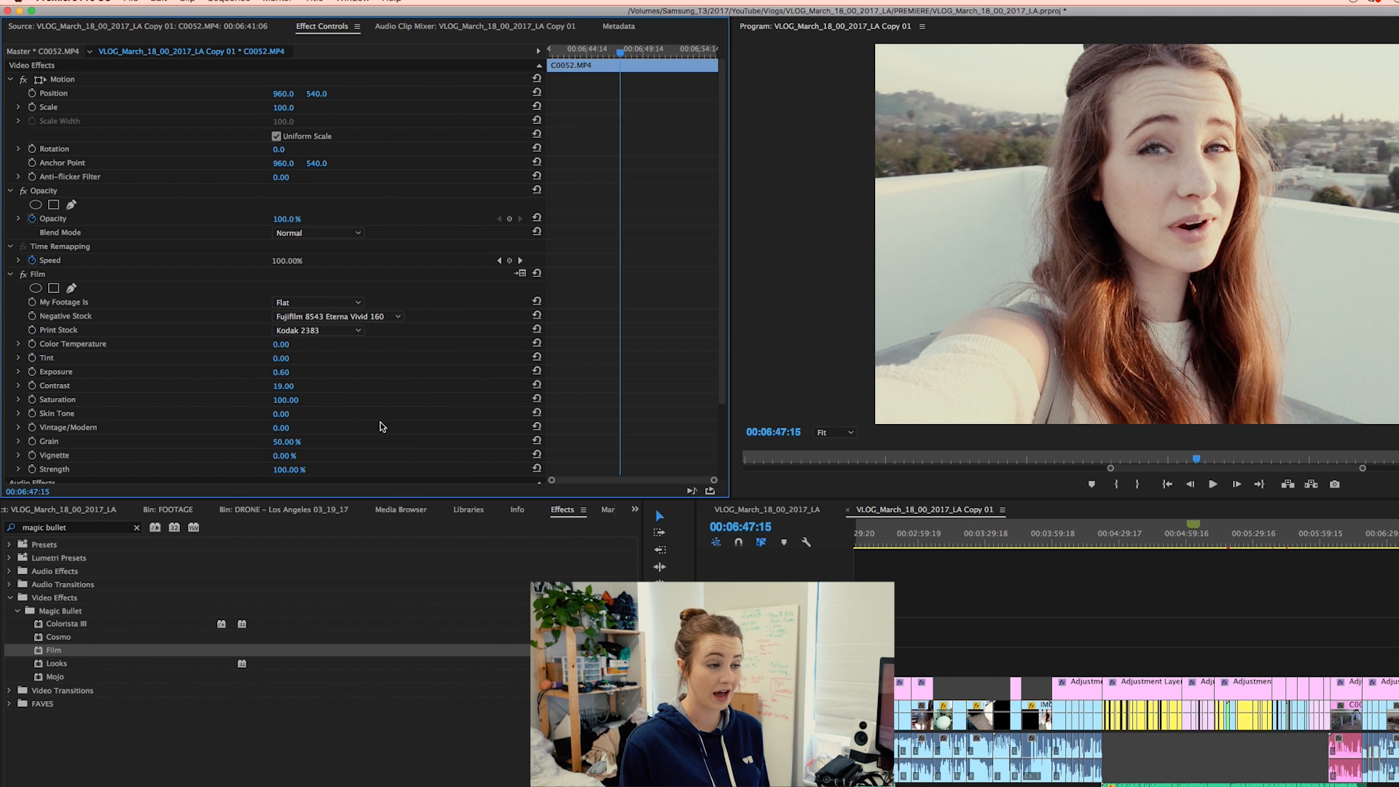
{"action": "left_click", "coordinate": [379, 318]}
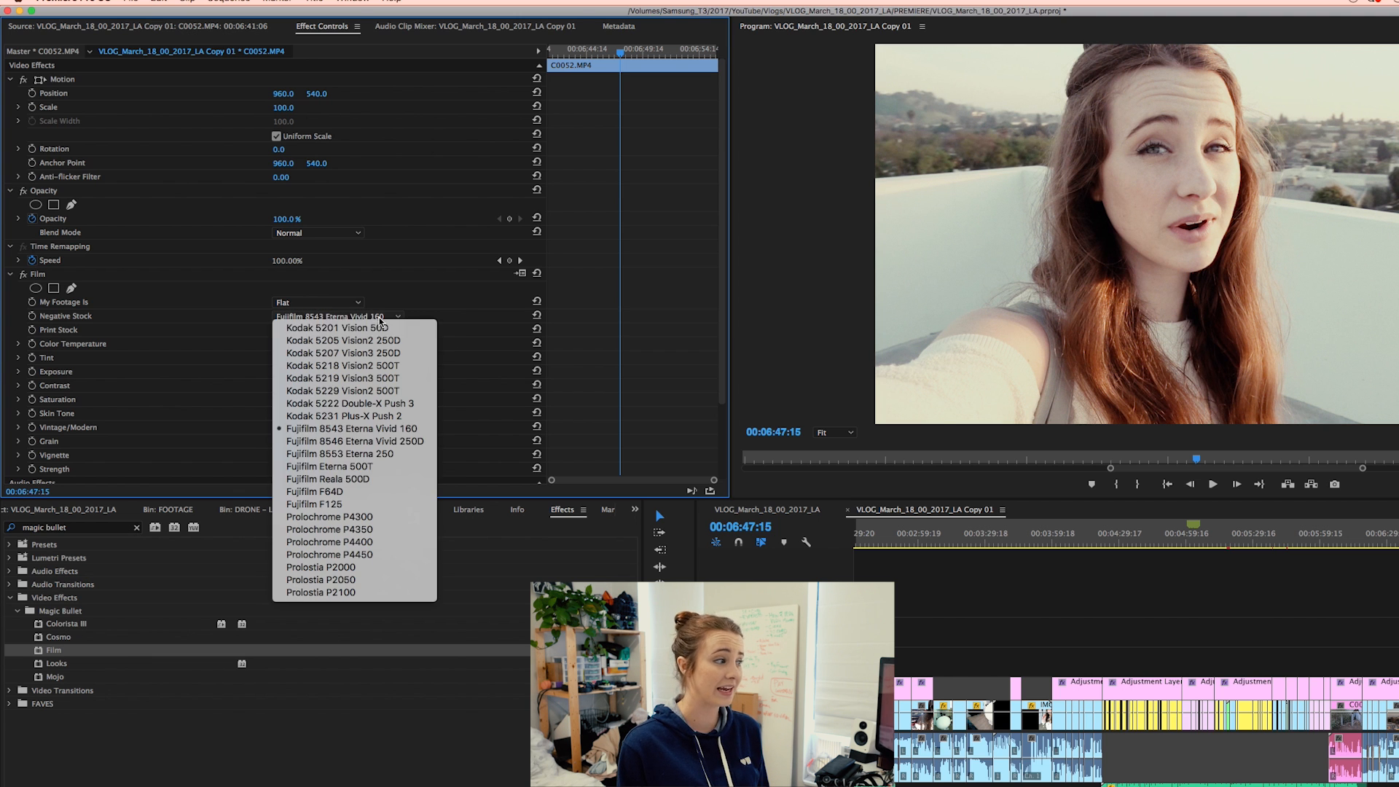
{"action": "left_click", "coordinate": [386, 457]}
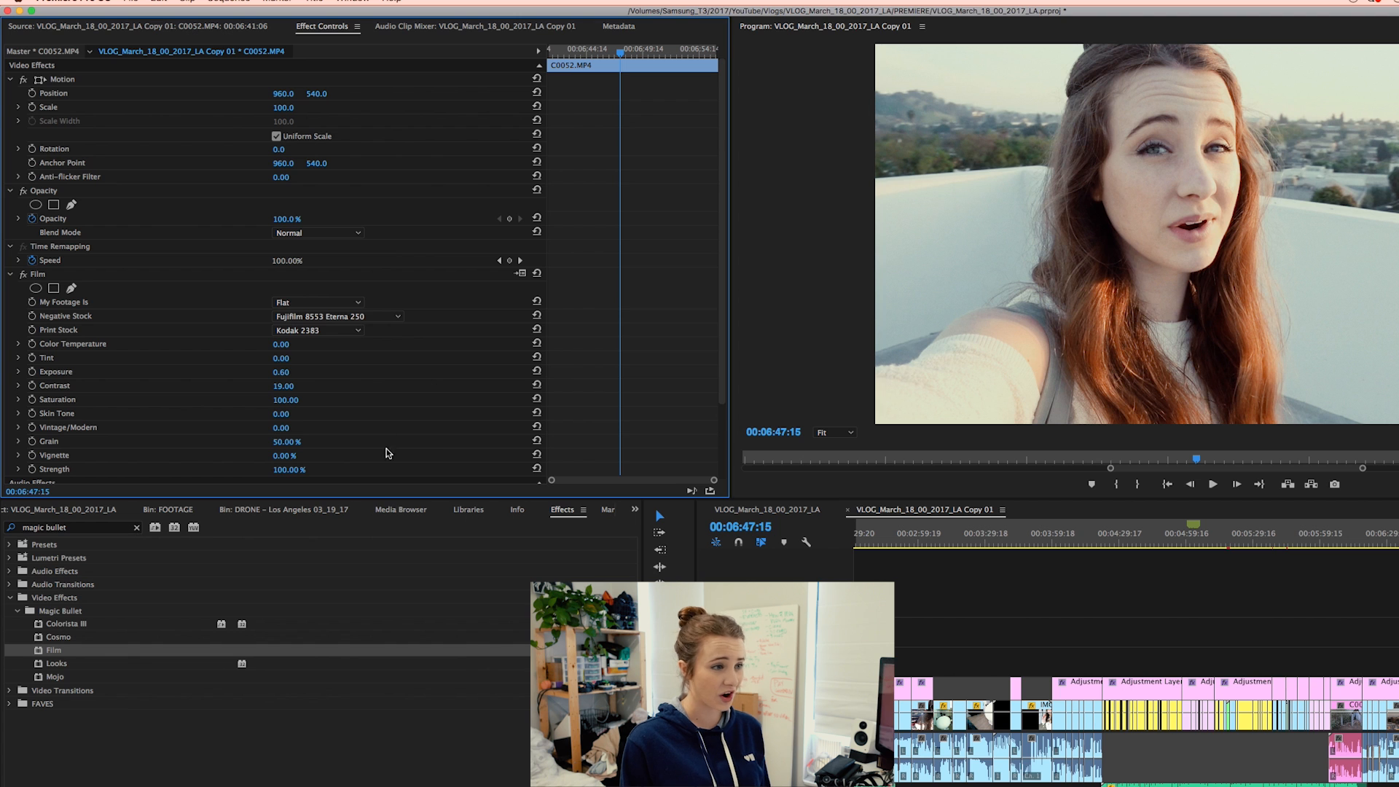
Step: Set the Film effect's negative stock to Fujifilm 8546 Eterna Vivid 250D
{"action": "left_click", "coordinate": [393, 318]}
{"action": "left_click", "coordinate": [391, 456]}
{"action": "left_click", "coordinate": [393, 318]}
{"action": "left_click", "coordinate": [393, 440]}
Step: Set the Film effect's print stock to Fujifilm 3510, its contrast to 77 and its saturation to 120
{"action": "left_click", "coordinate": [335, 330]}
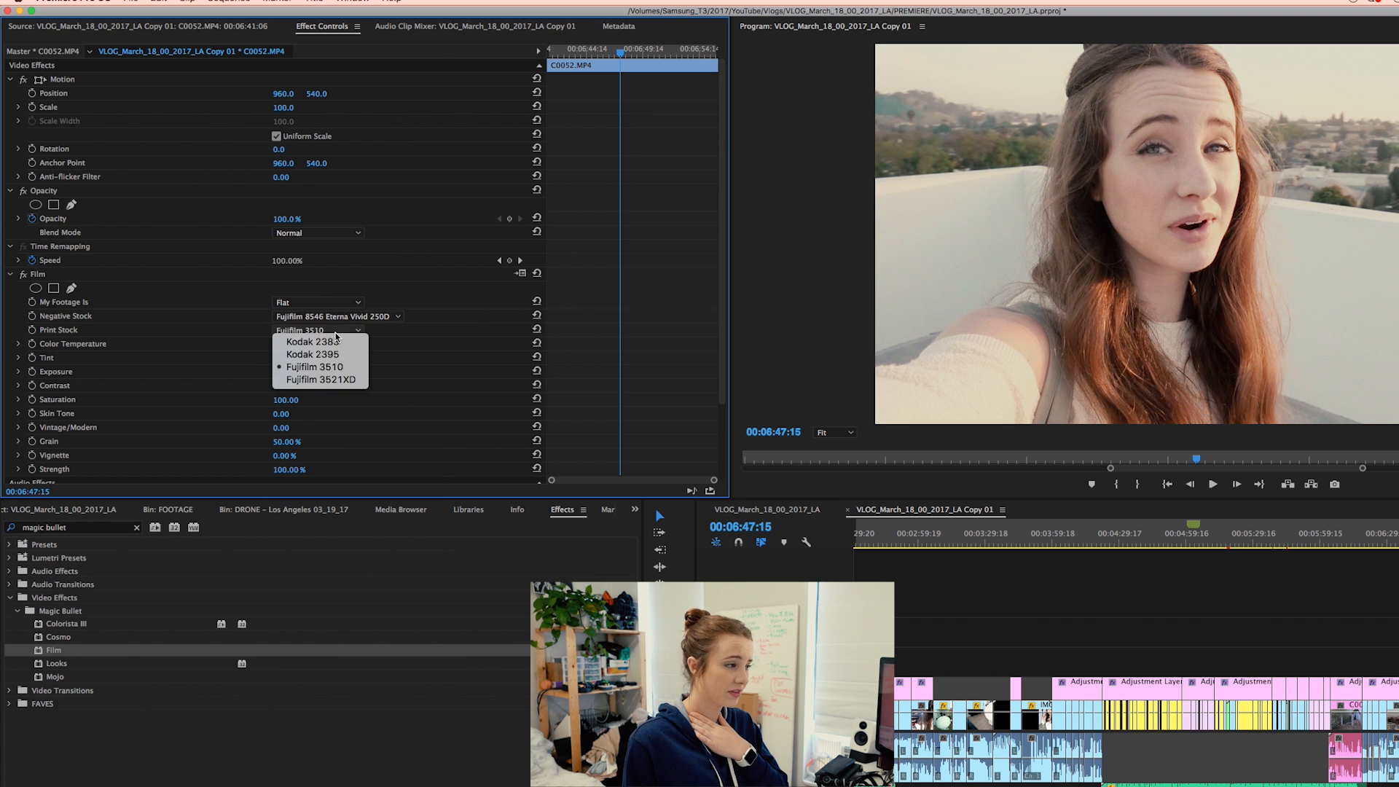
{"action": "left_click", "coordinate": [346, 369]}
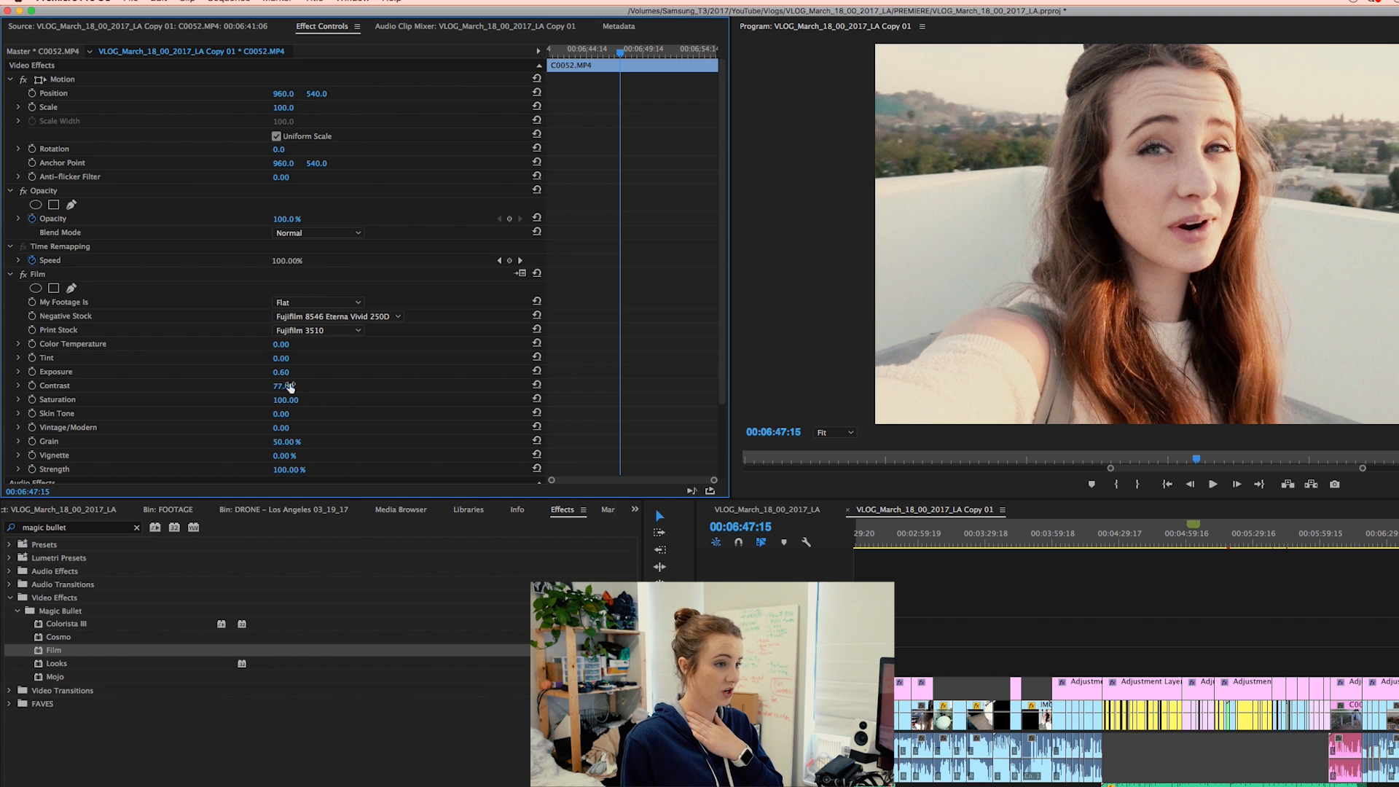
{"action": "left_click_drag", "start_coordinate": [297, 407], "coordinate": [333, 407]}
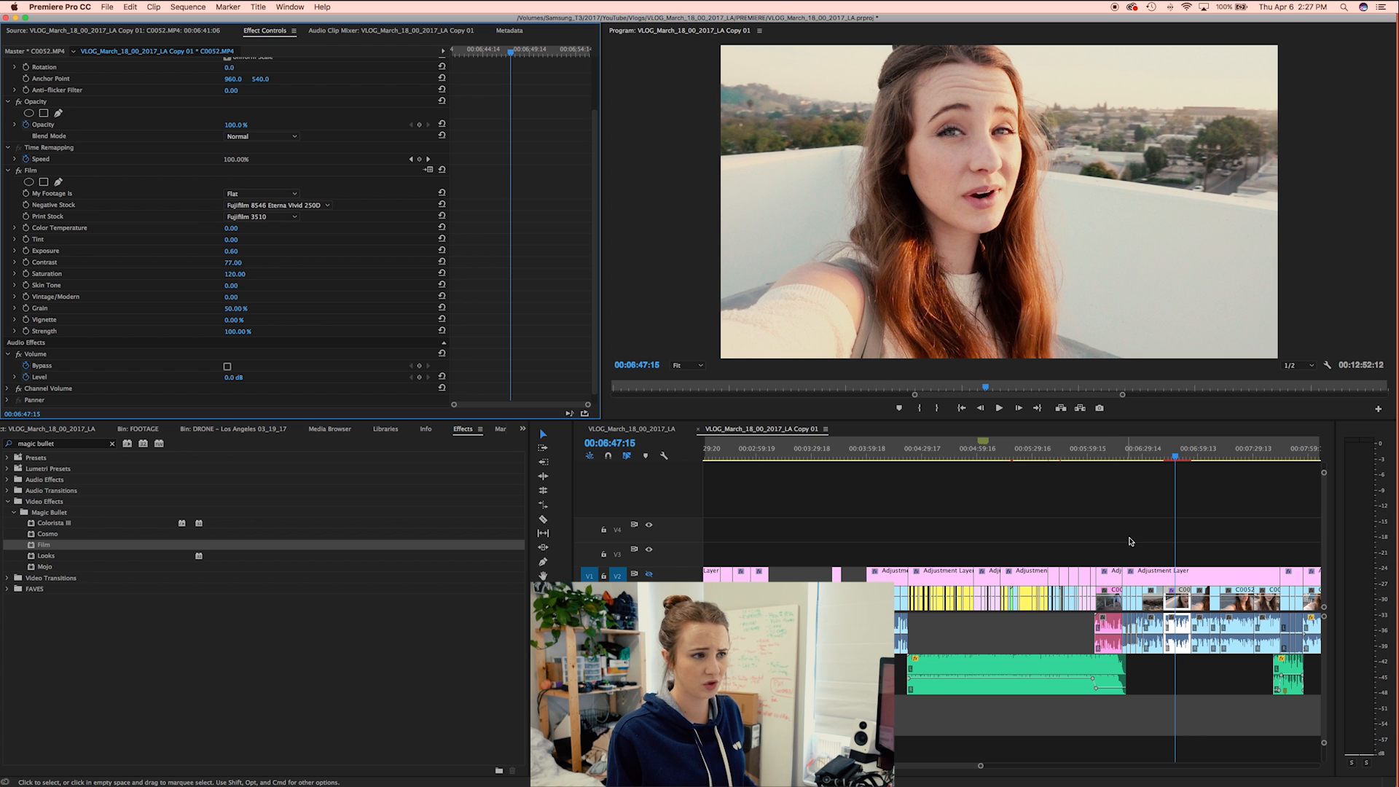
Step: Play the sequence from 00:06:39:15 into the graded C0052.MP4 clip to review its look
{"action": "left_click_drag", "start_coordinate": [1174, 456], "coordinate": [1162, 457]}
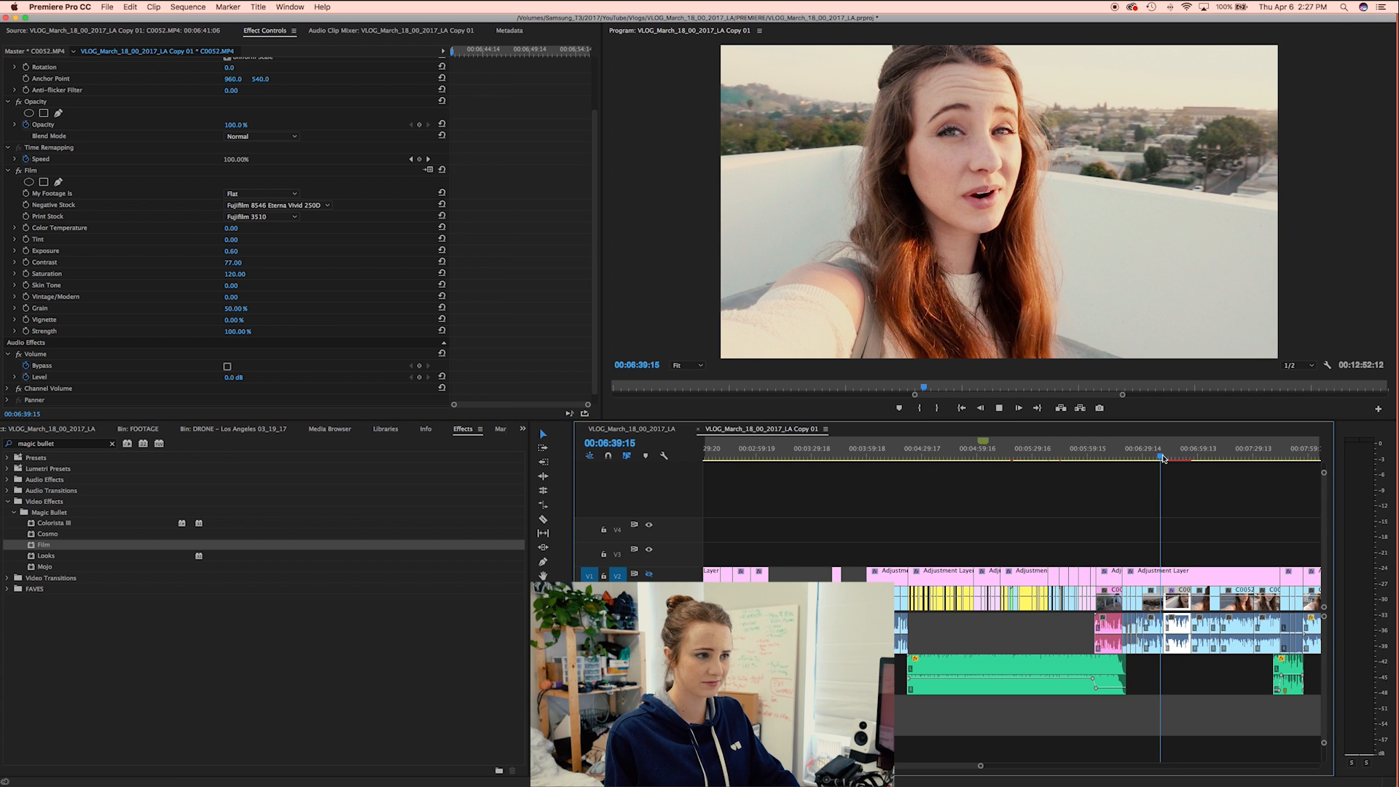
{"action": "key", "text": "space"}
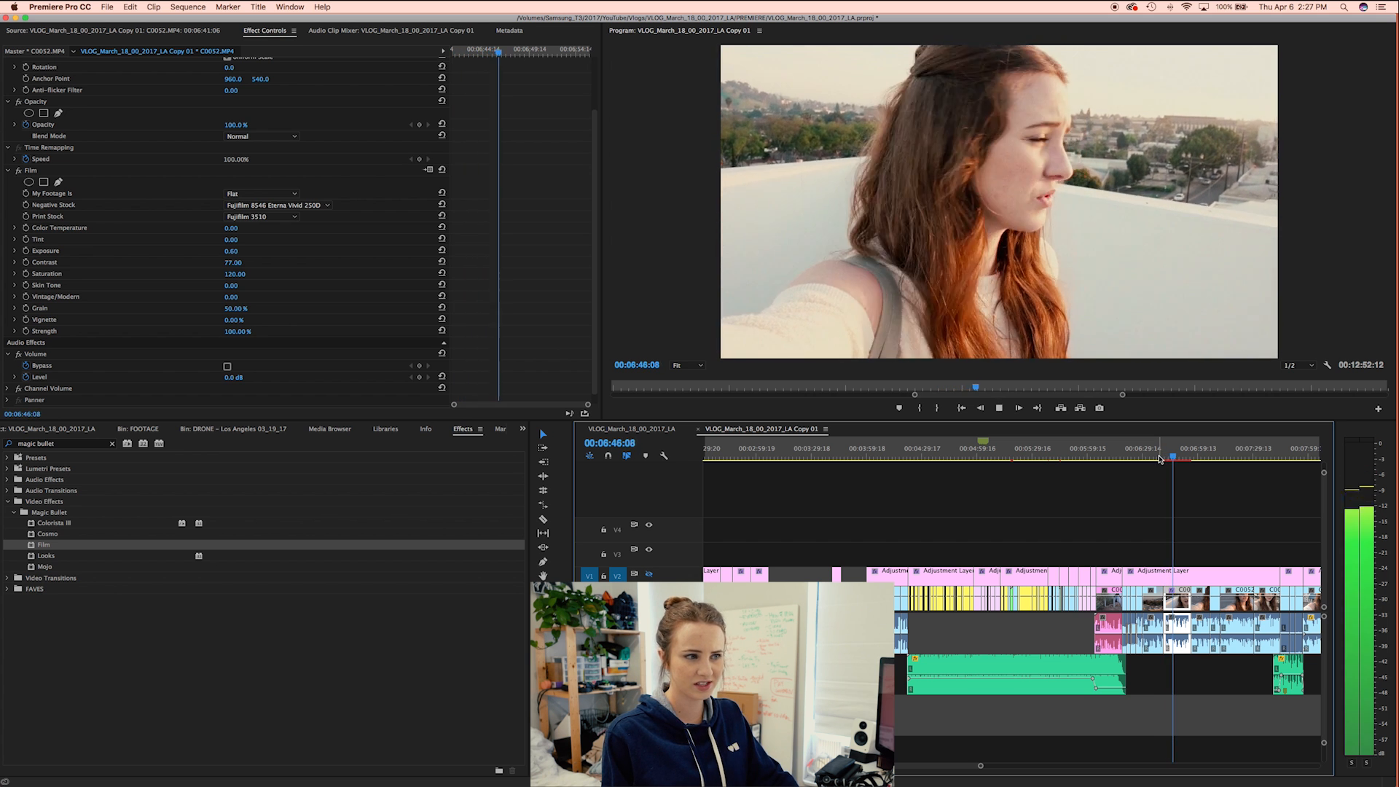
{"action": "key", "text": "space"}
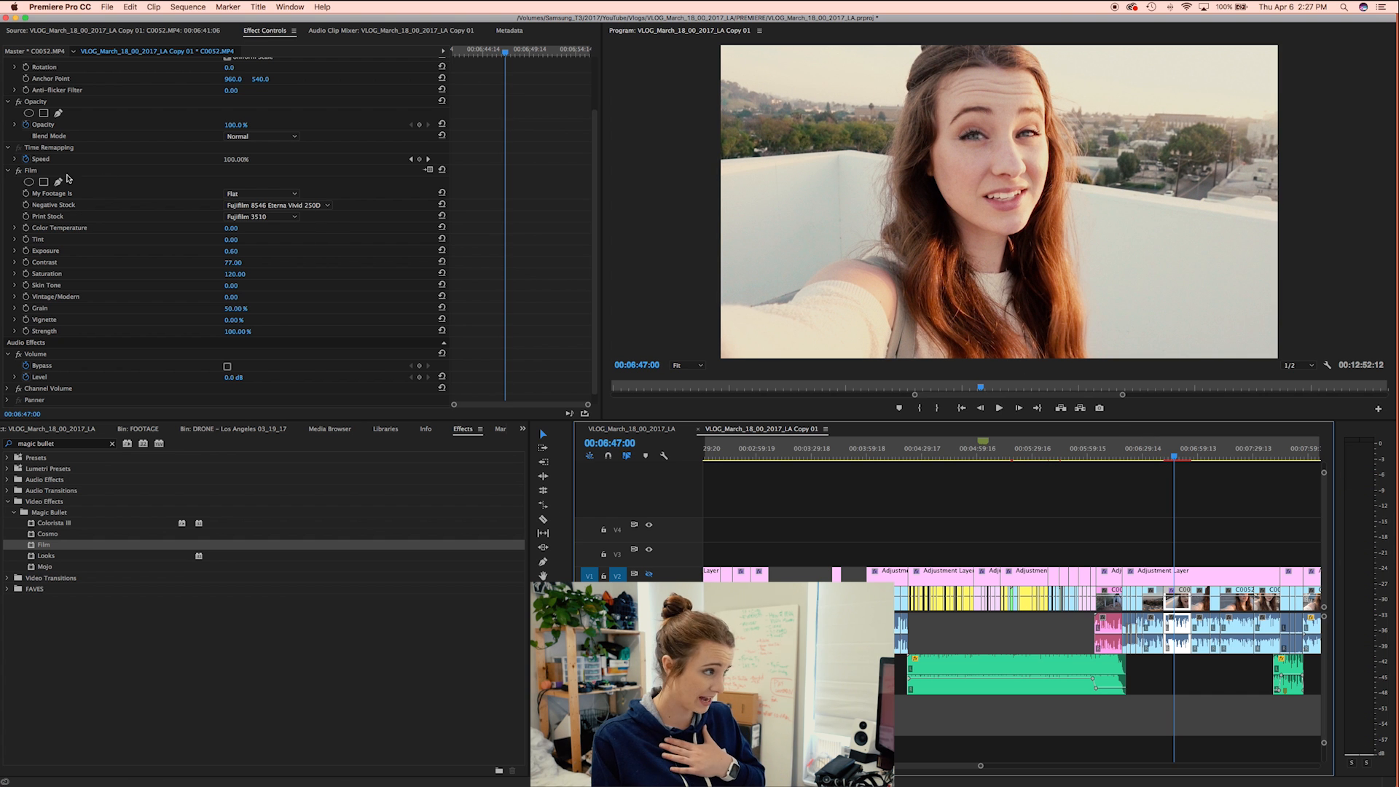
Step: Turn off the Film effect on the C0052.MP4 clip and show video track V2 again
{"action": "left_click", "coordinate": [19, 172]}
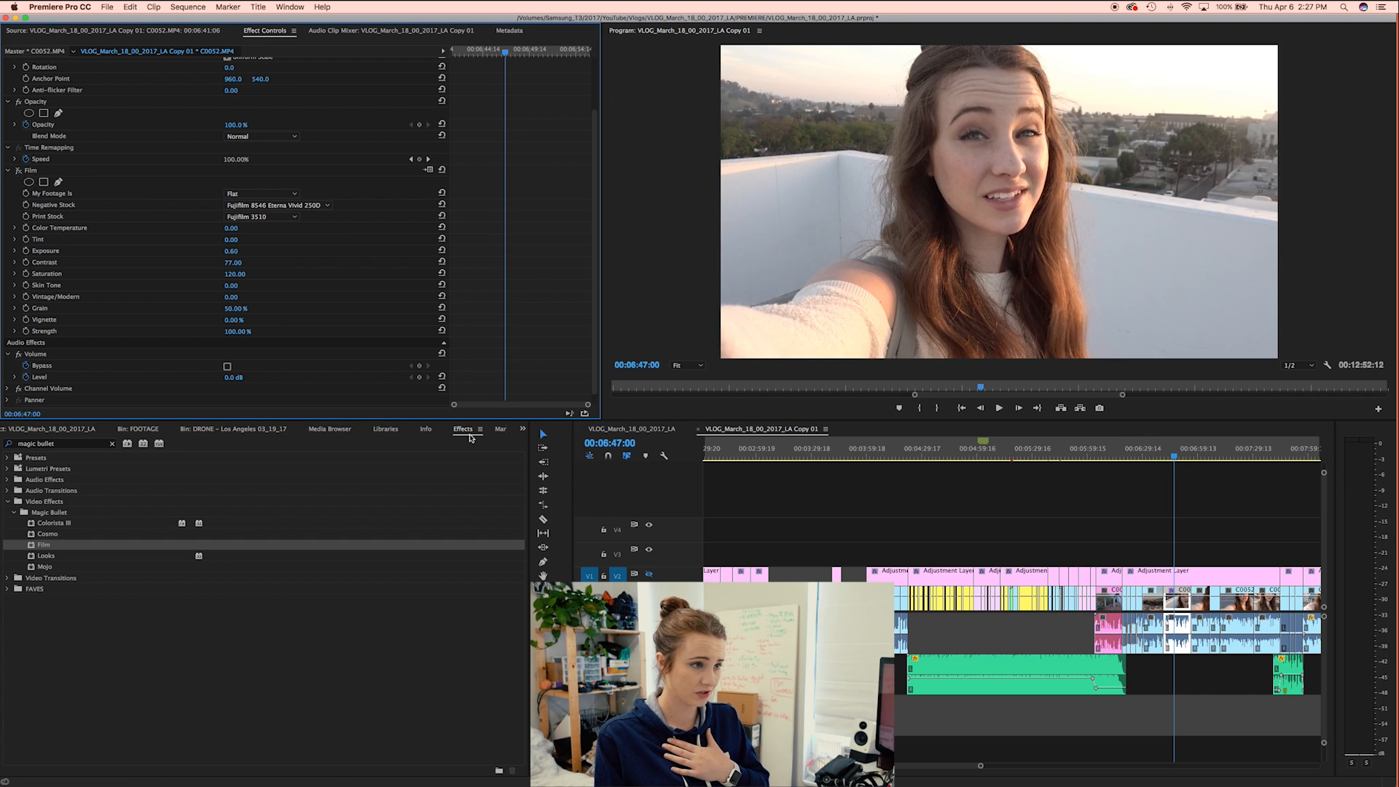
{"action": "left_click", "coordinate": [647, 575]}
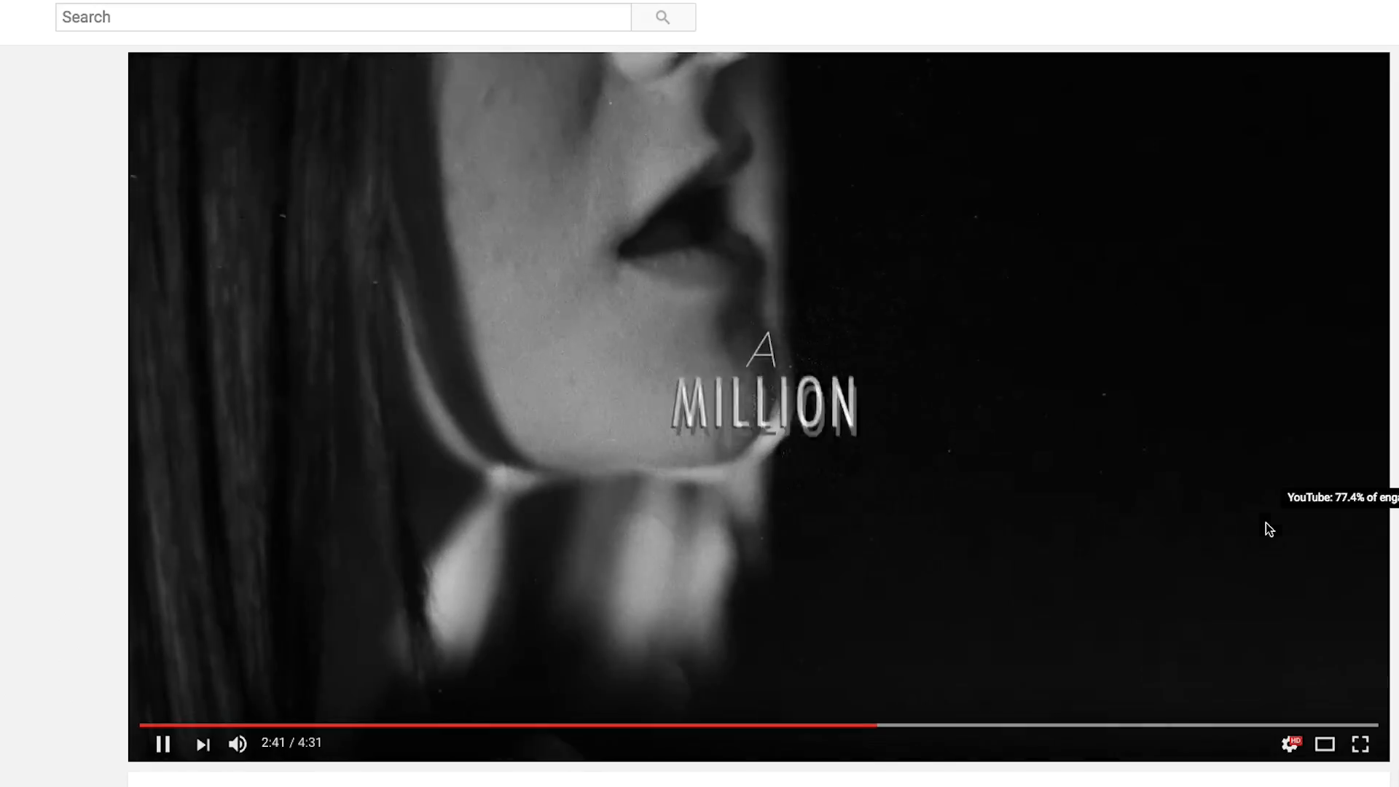
Step: Switch to YouTube and pause the black-and-white video at 2:41
{"action": "left_click", "coordinate": [1112, 498]}
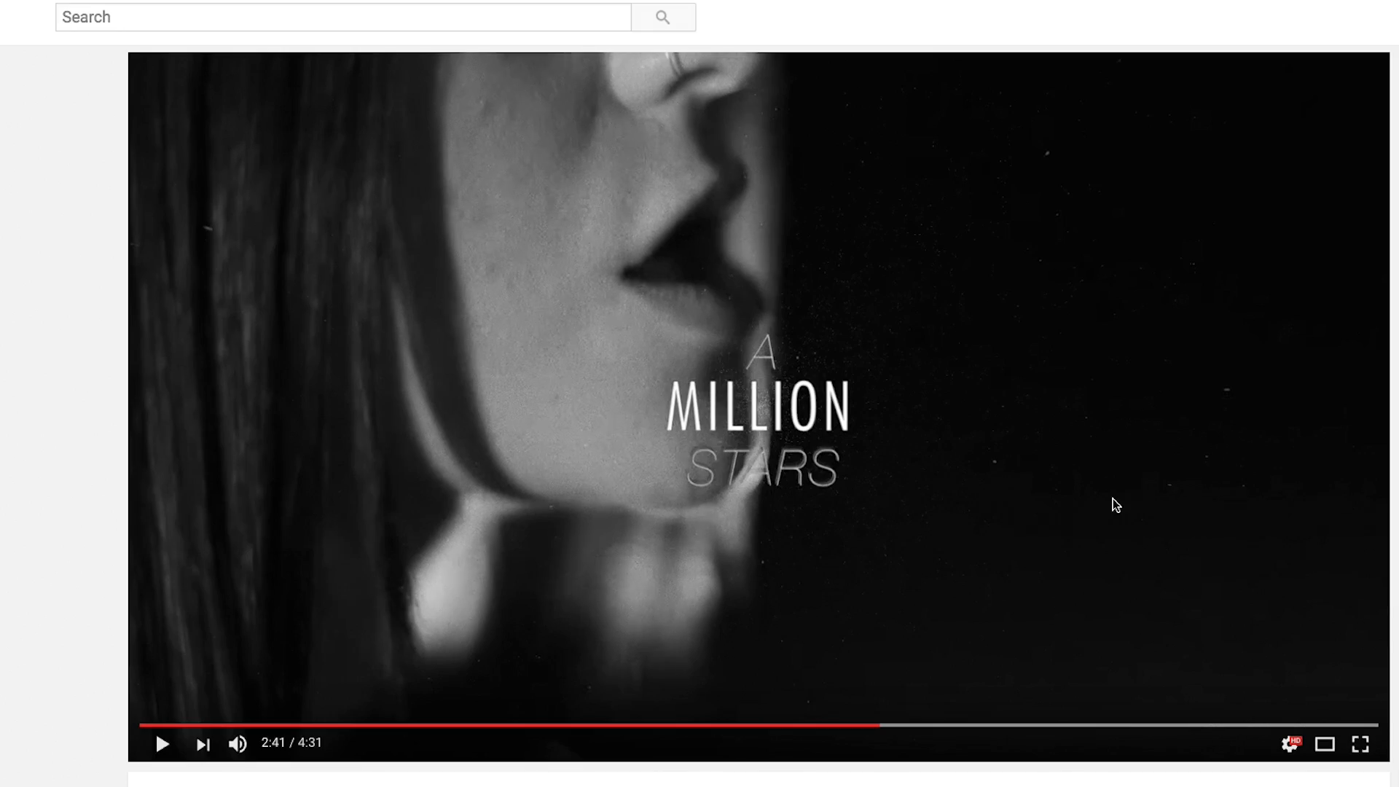
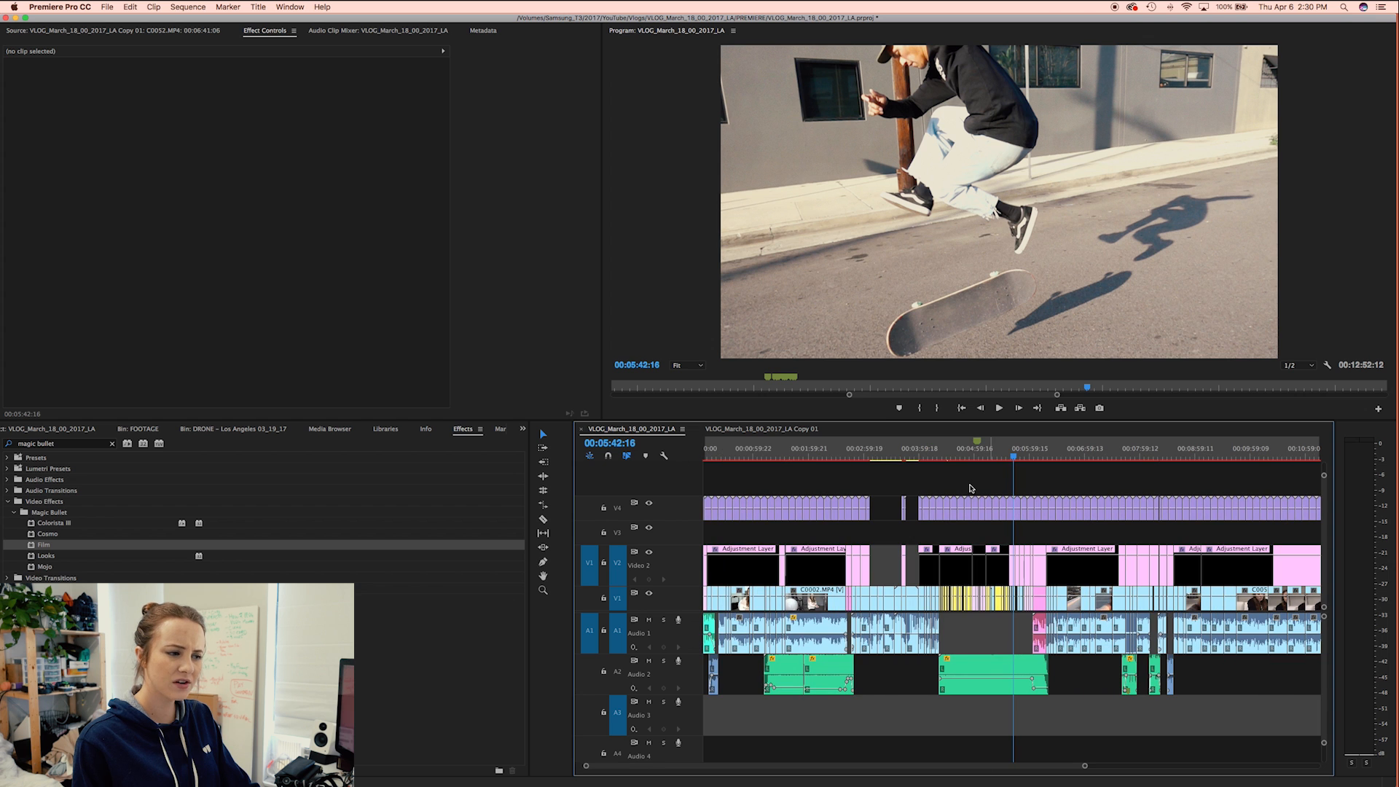
Step: Open the 01_FINE_CLEAN.mov grain clip on track V4 near 00:00:36:21 in the VLOG_March_18_00_2017_LA sequence for source viewing
{"action": "left_click", "coordinate": [1200, 450]}
{"action": "left_click_drag", "start_coordinate": [1201, 451], "coordinate": [1206, 451]}
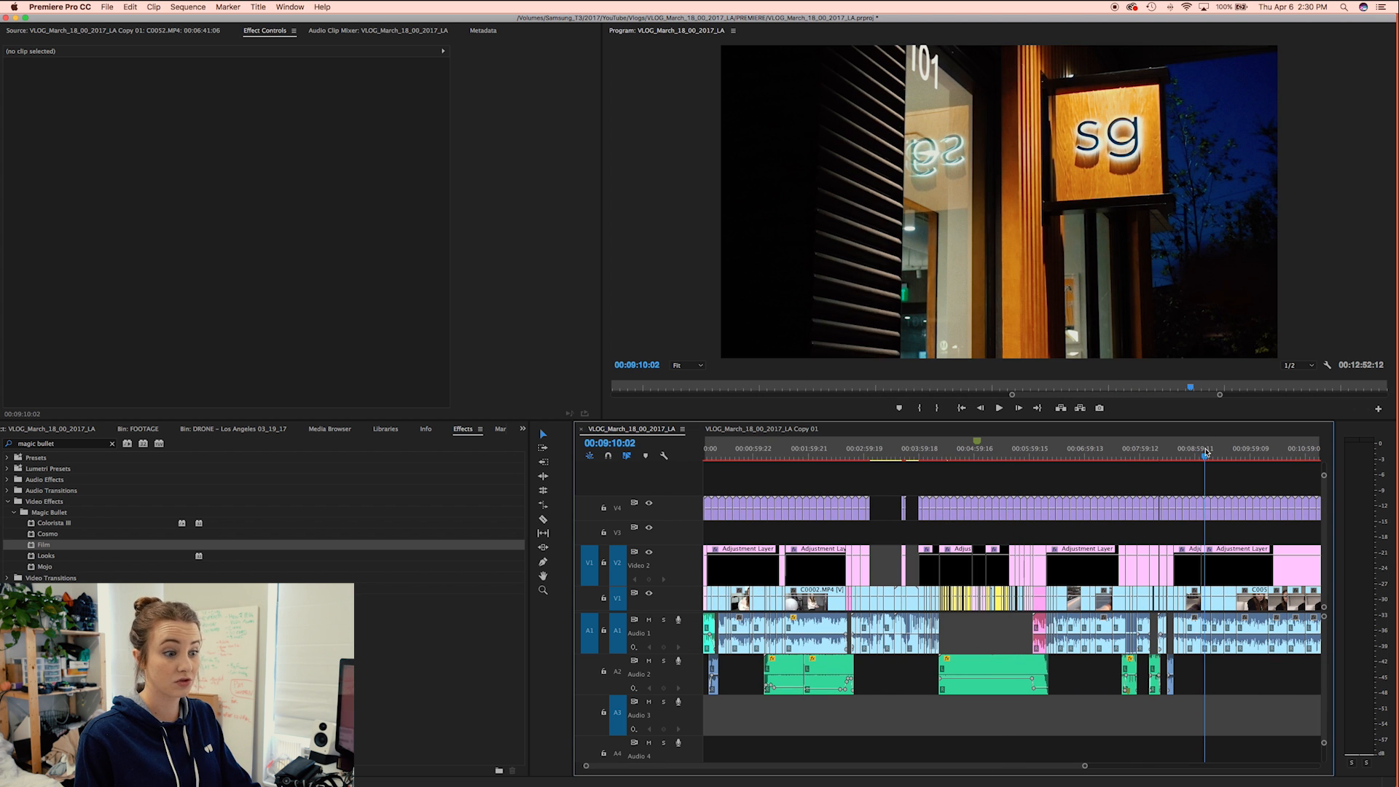
{"action": "key", "text": "equal"}
{"action": "key", "text": "equal"}
{"action": "key", "text": "equal"}
{"action": "key", "text": "equal"}
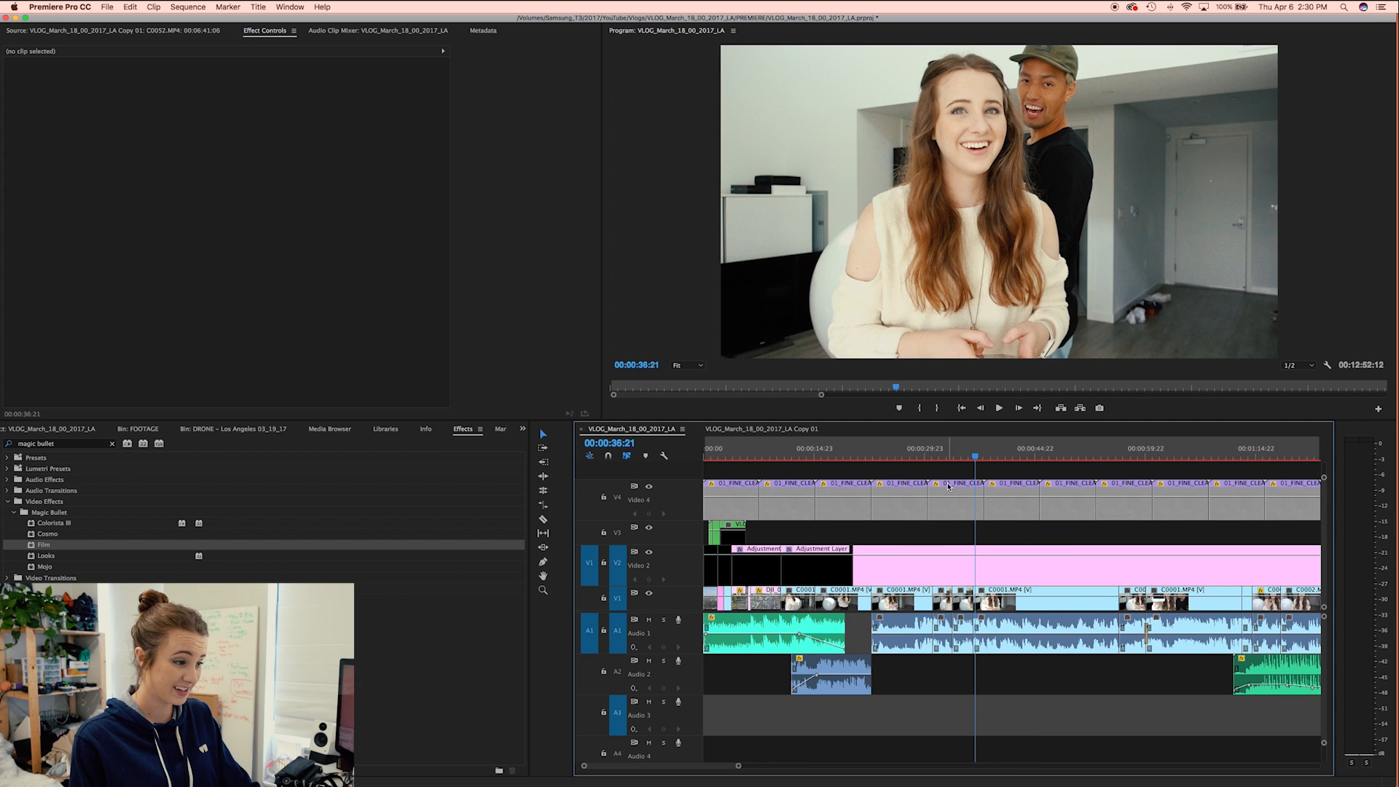
{"action": "left_click", "coordinate": [953, 515]}
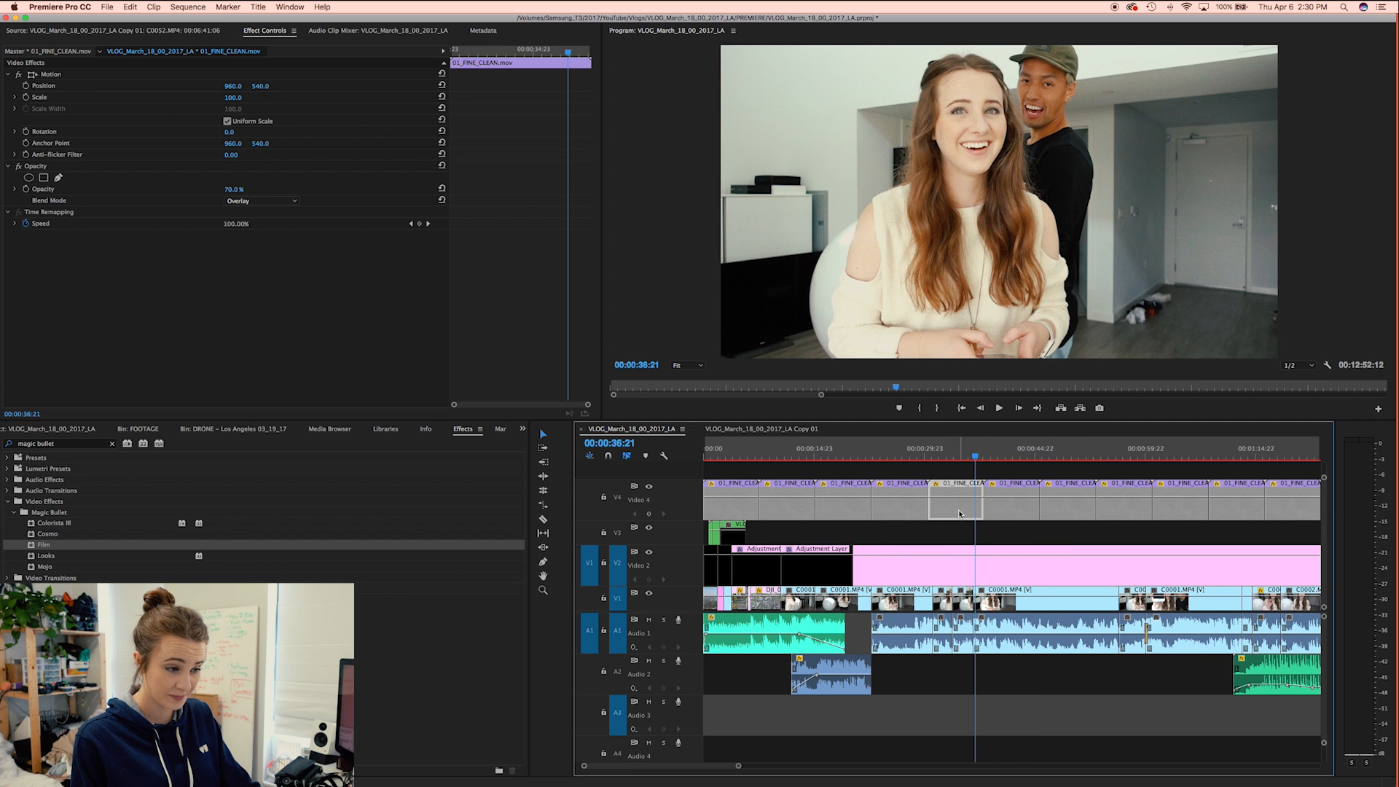
{"action": "double_click", "coordinate": [959, 513]}
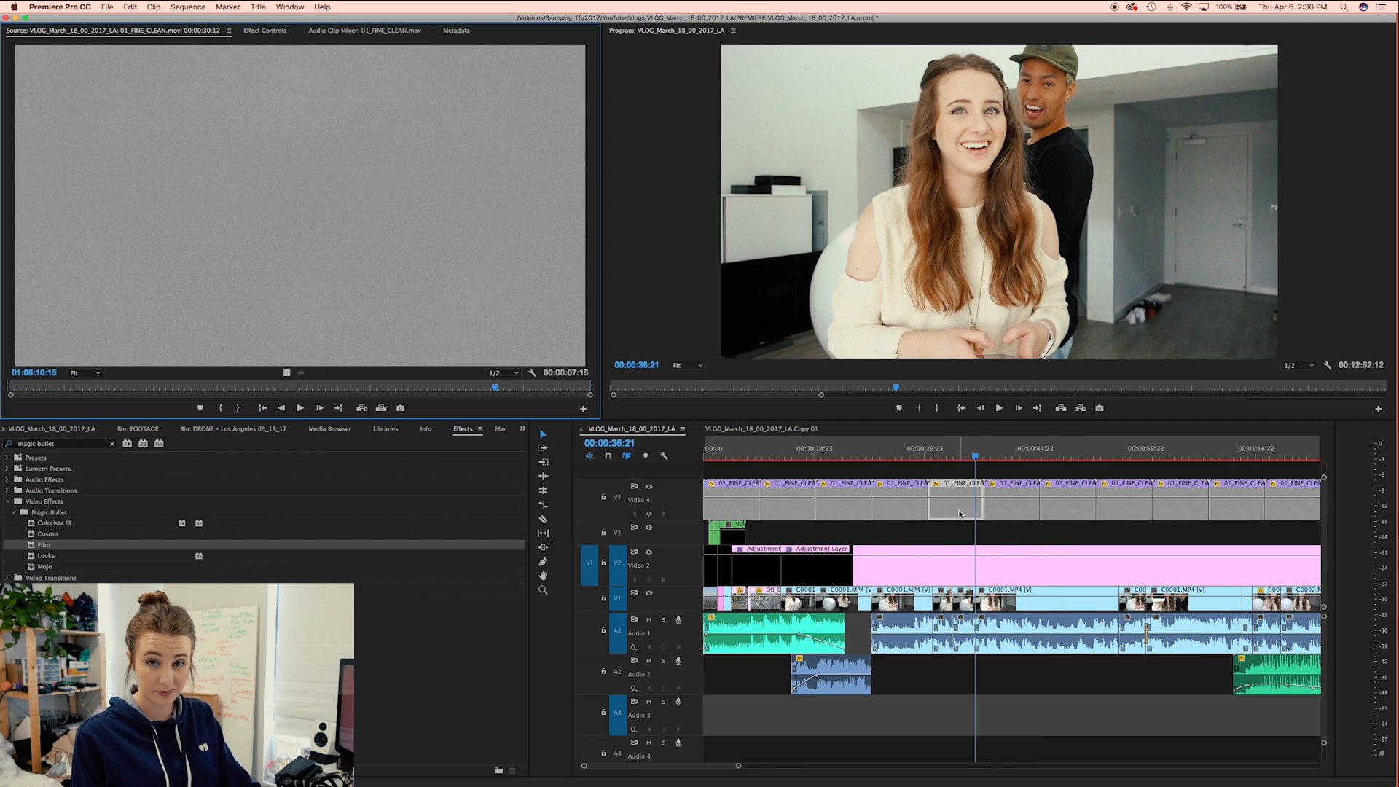
Step: Play the grain clip from near its start in the source view to inspect its texture, and stop it
{"action": "left_click", "coordinate": [23, 388]}
{"action": "key", "text": "space"}
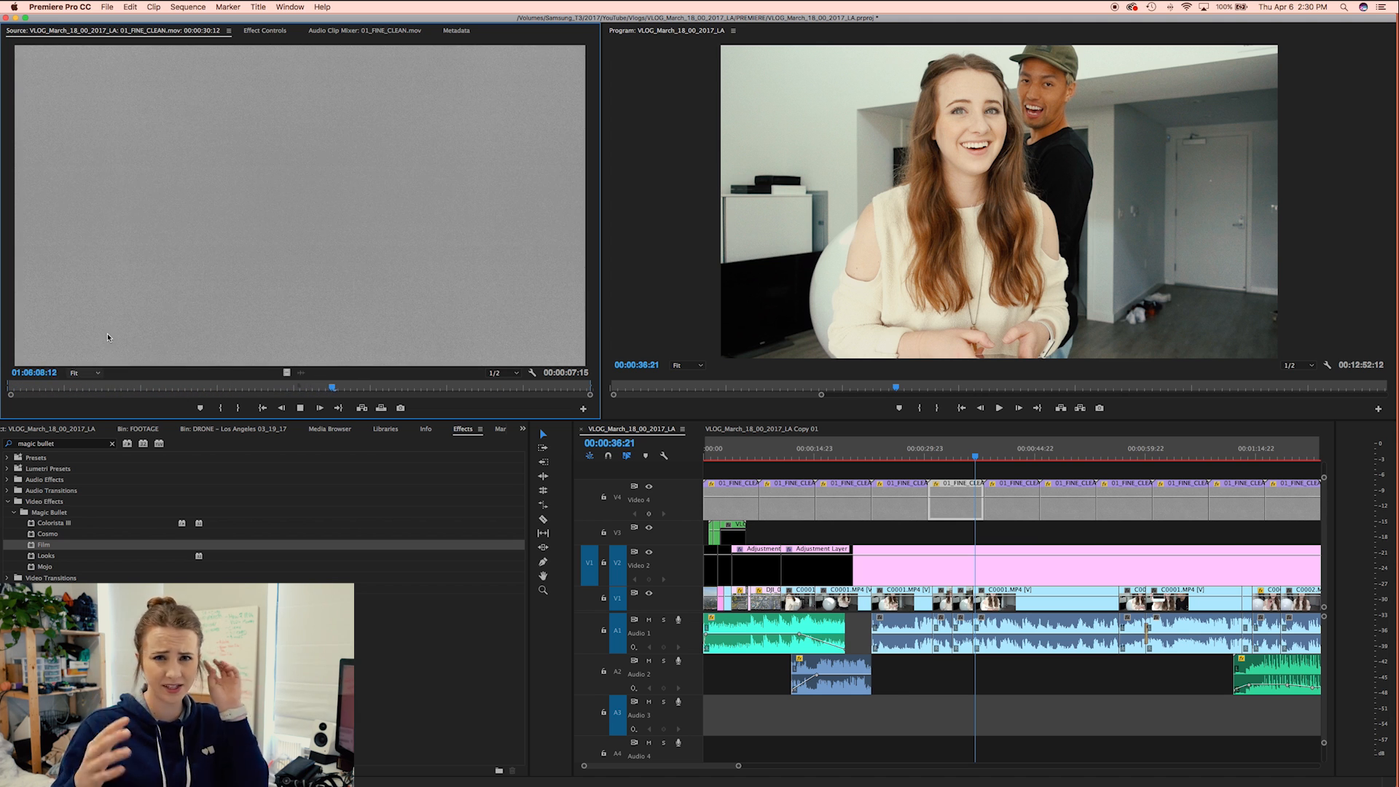
{"action": "key", "text": "space"}
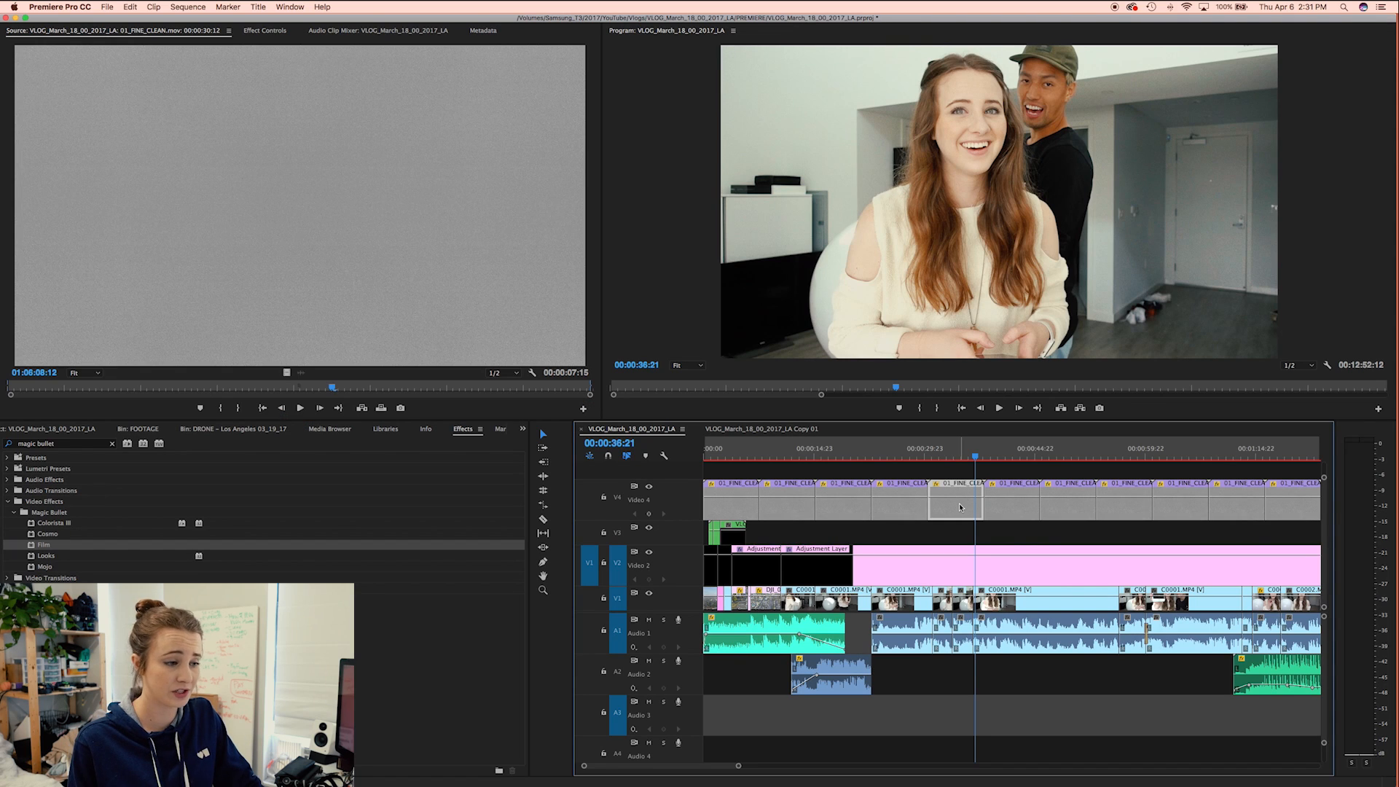
Step: Examine how the 01_FINE_CLEAN.mov grain clips repeat along track V4 above the footage, both across the sequence and close up
{"action": "double_click", "coordinate": [960, 505]}
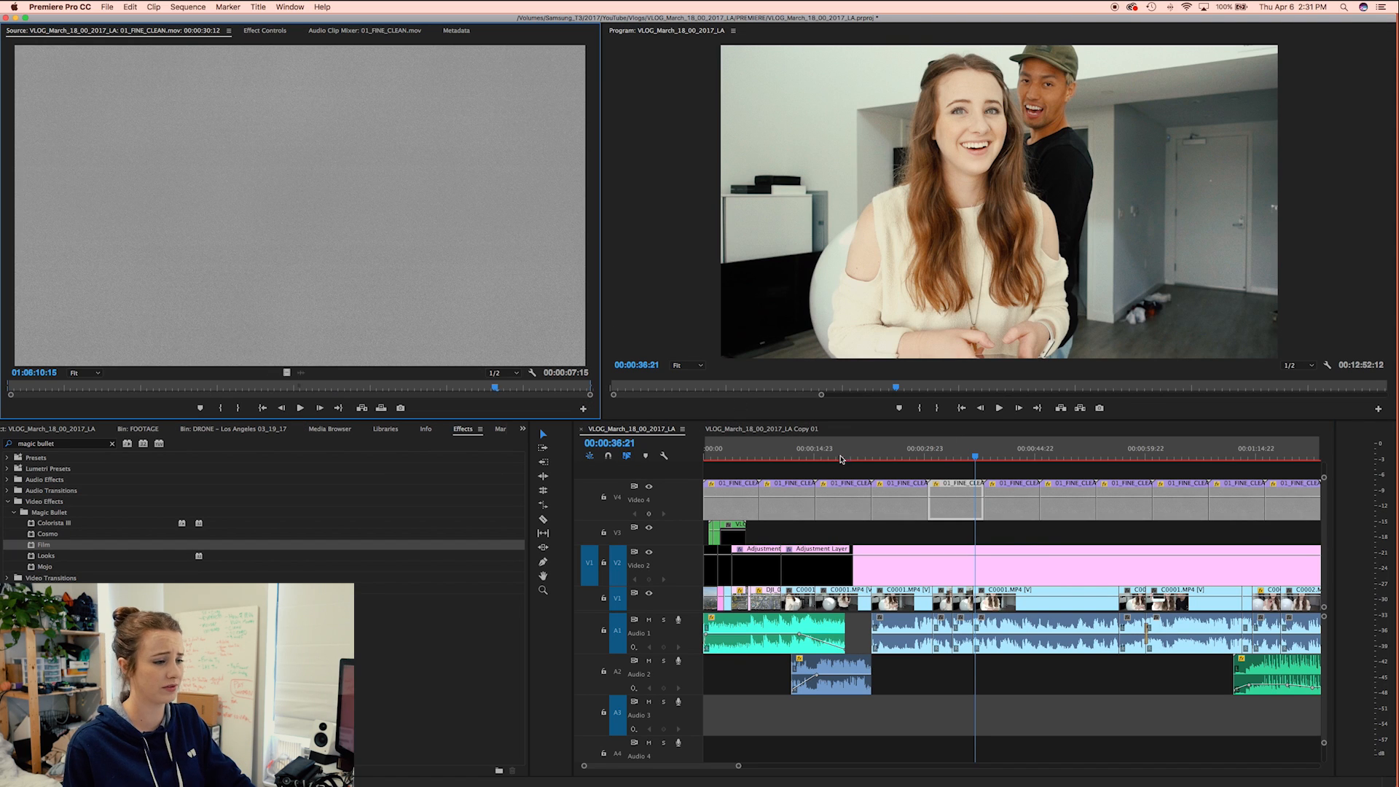
{"action": "left_click", "coordinate": [1017, 477]}
{"action": "key", "text": "minus"}
{"action": "key", "text": "minus"}
{"action": "key", "text": "minus"}
{"action": "key", "text": "minus"}
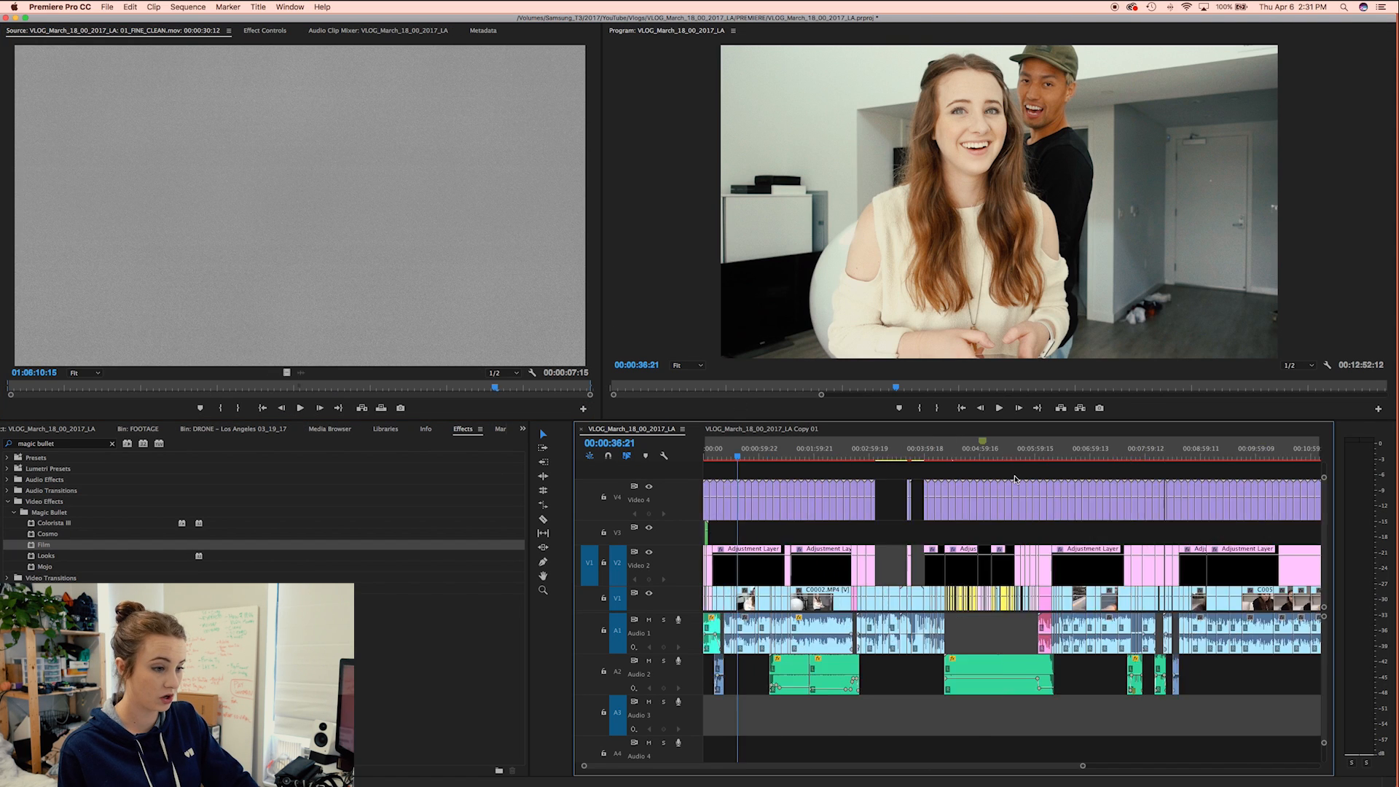
{"action": "key", "text": "equal"}
{"action": "key", "text": "equal"}
{"action": "key", "text": "equal"}
{"action": "key", "text": "equal"}
{"action": "key", "text": "equal"}
{"action": "key", "text": "equal"}
{"action": "left_click", "coordinate": [1022, 508]}
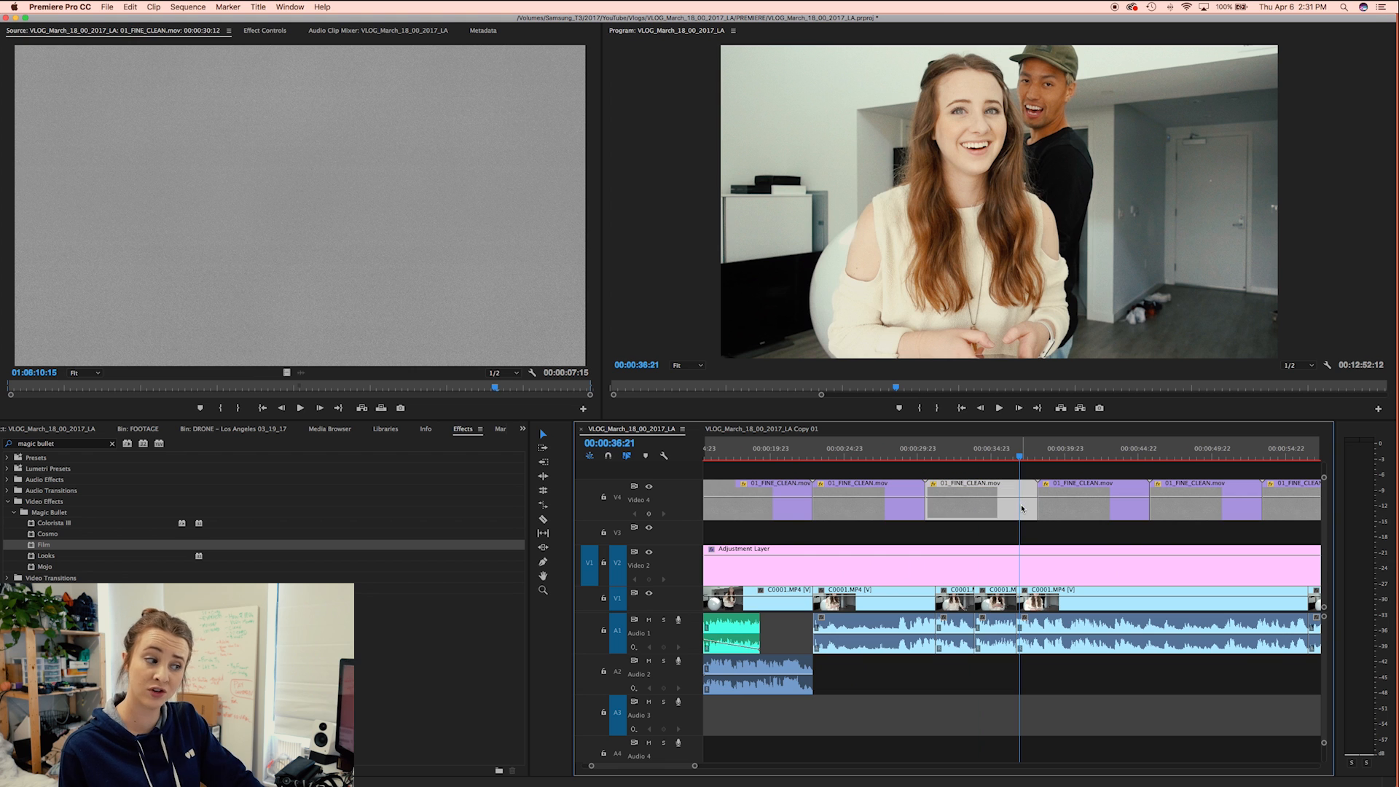
Step: Try the Normal blend mode on the selected 01_FINE_CLEAN.mov grain clip on V4, and set it back to Overlay
{"action": "left_click", "coordinate": [256, 32]}
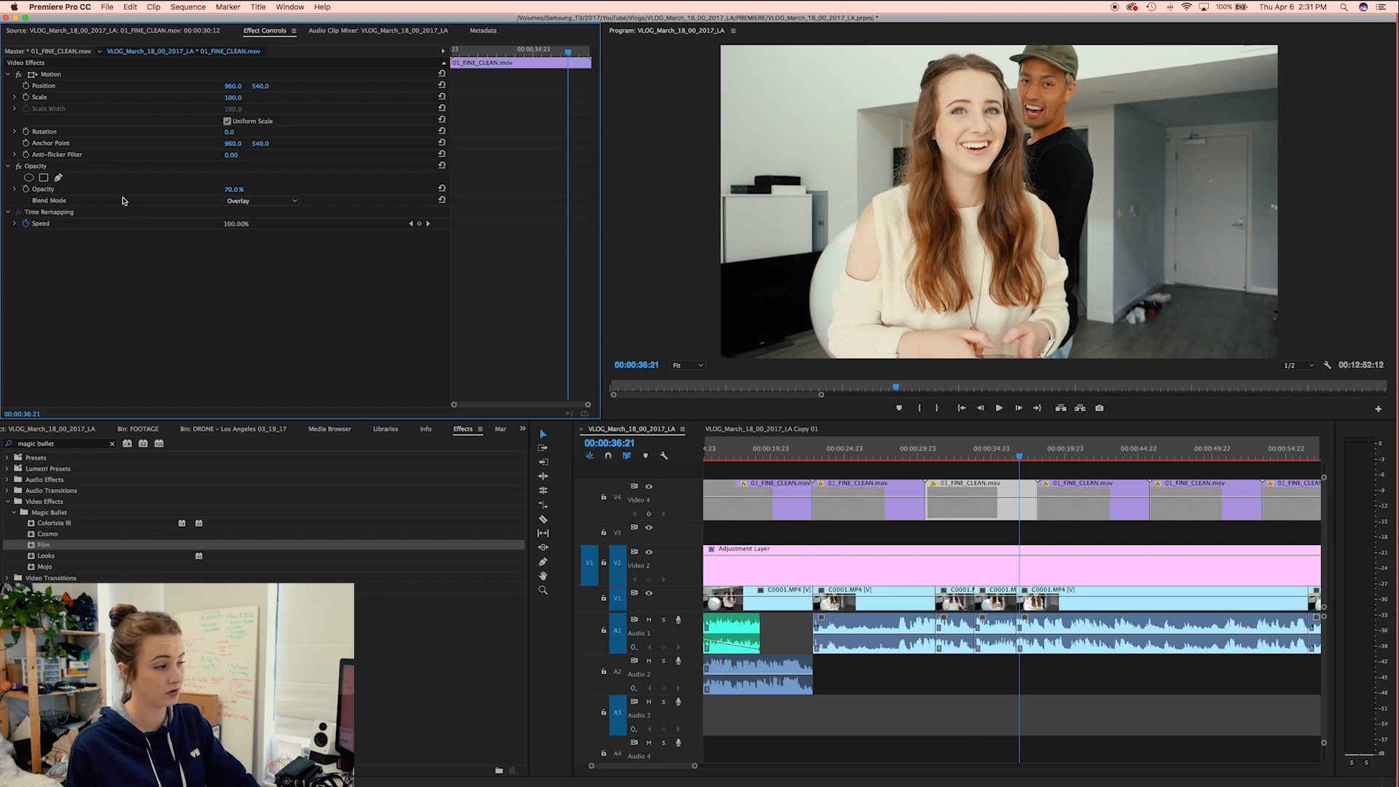
{"action": "left_click", "coordinate": [45, 170]}
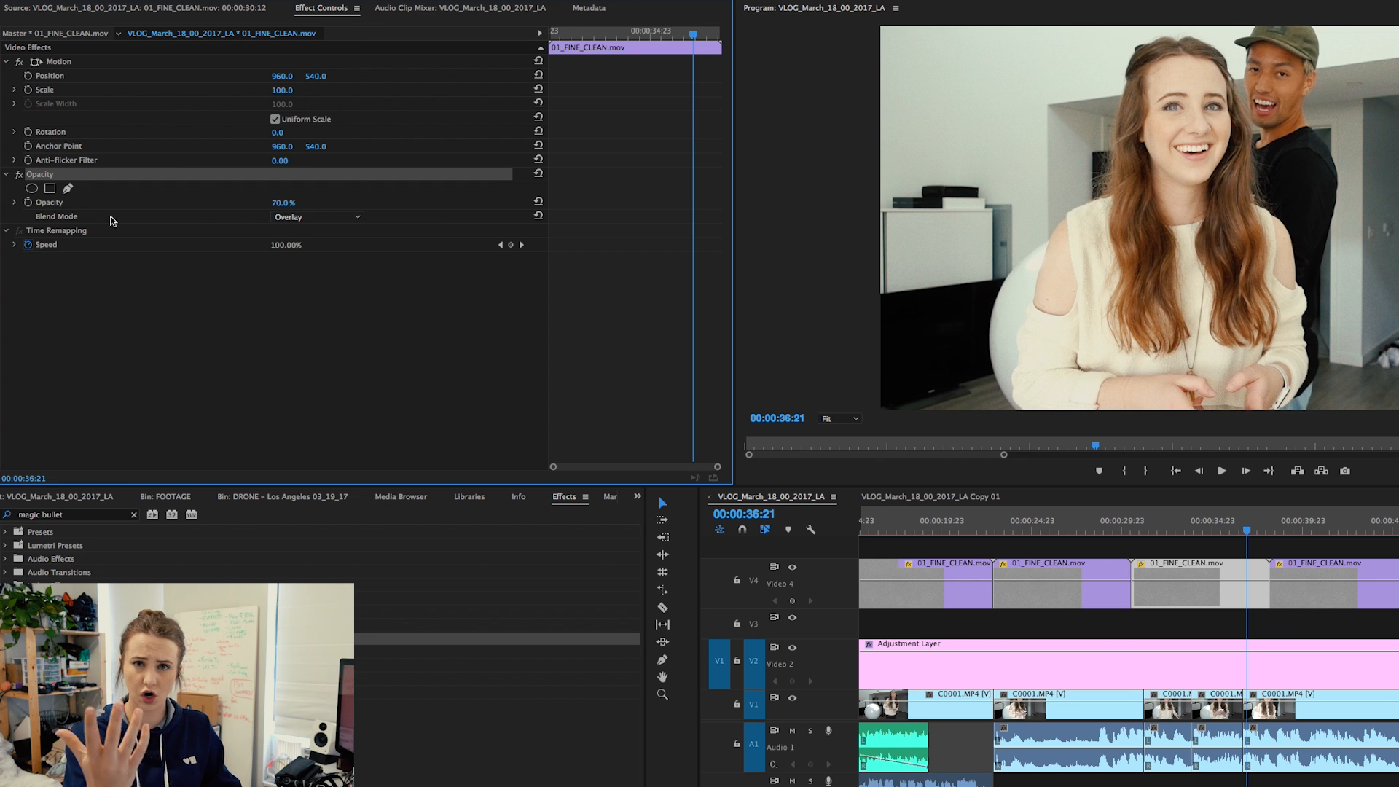
{"action": "left_click", "coordinate": [110, 217]}
{"action": "left_click", "coordinate": [311, 215]}
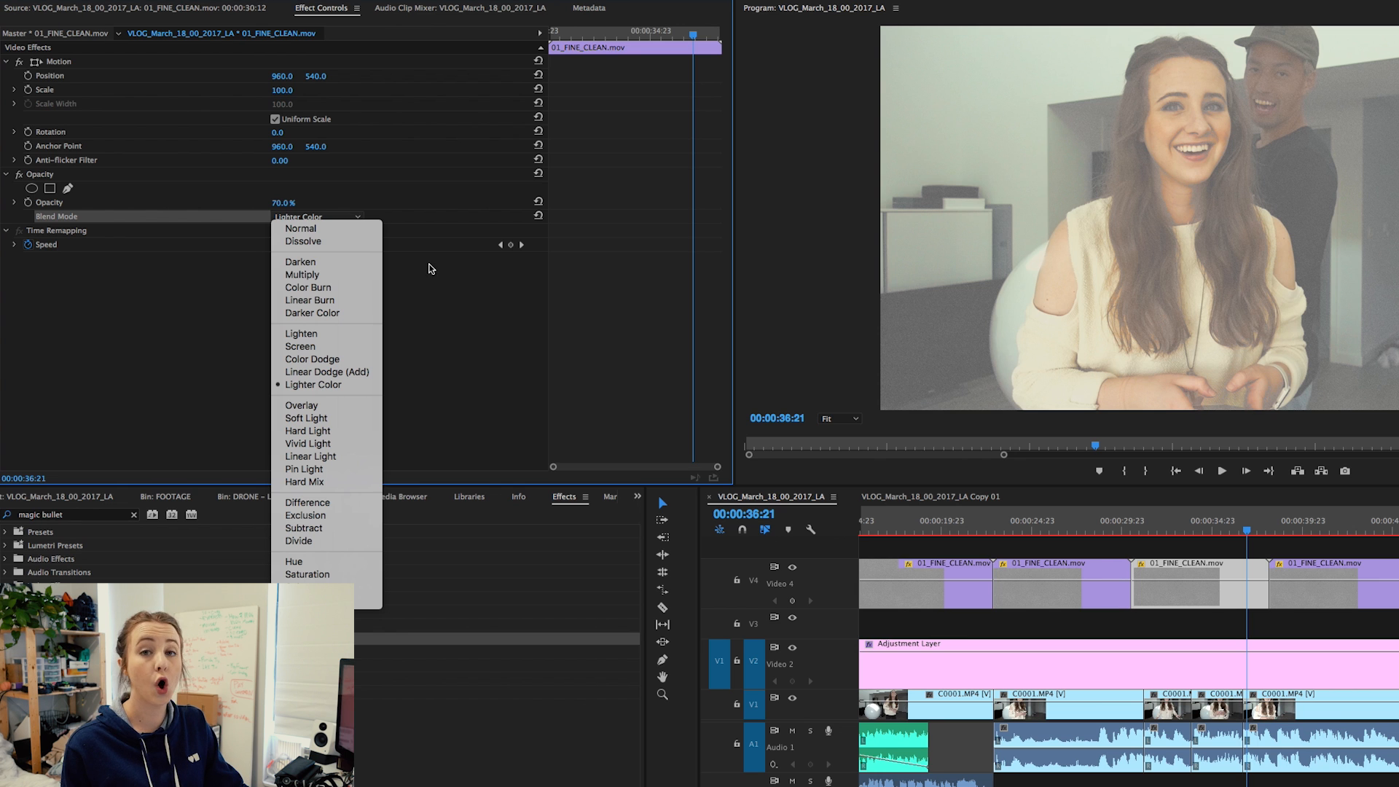
{"action": "left_click", "coordinate": [313, 230]}
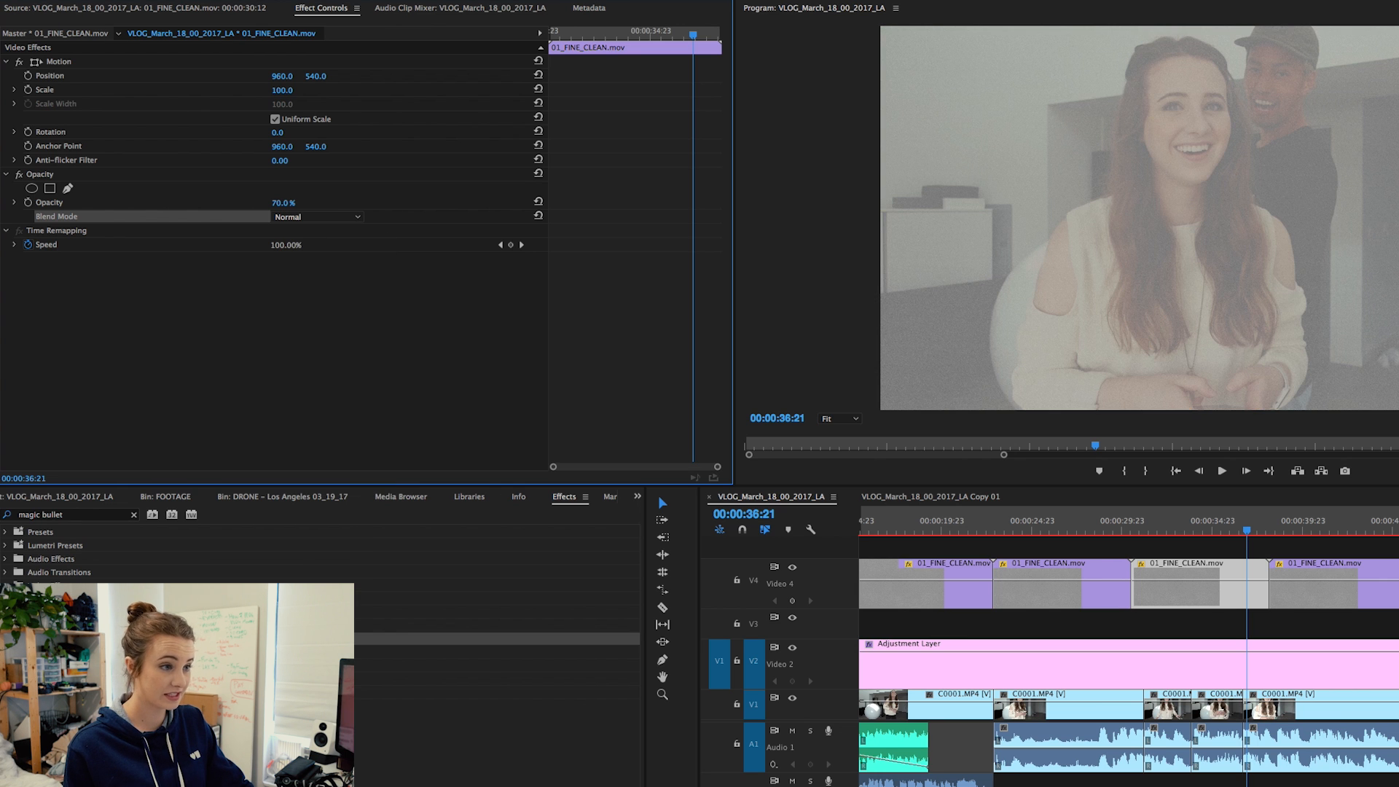
{"action": "left_click", "coordinate": [325, 217]}
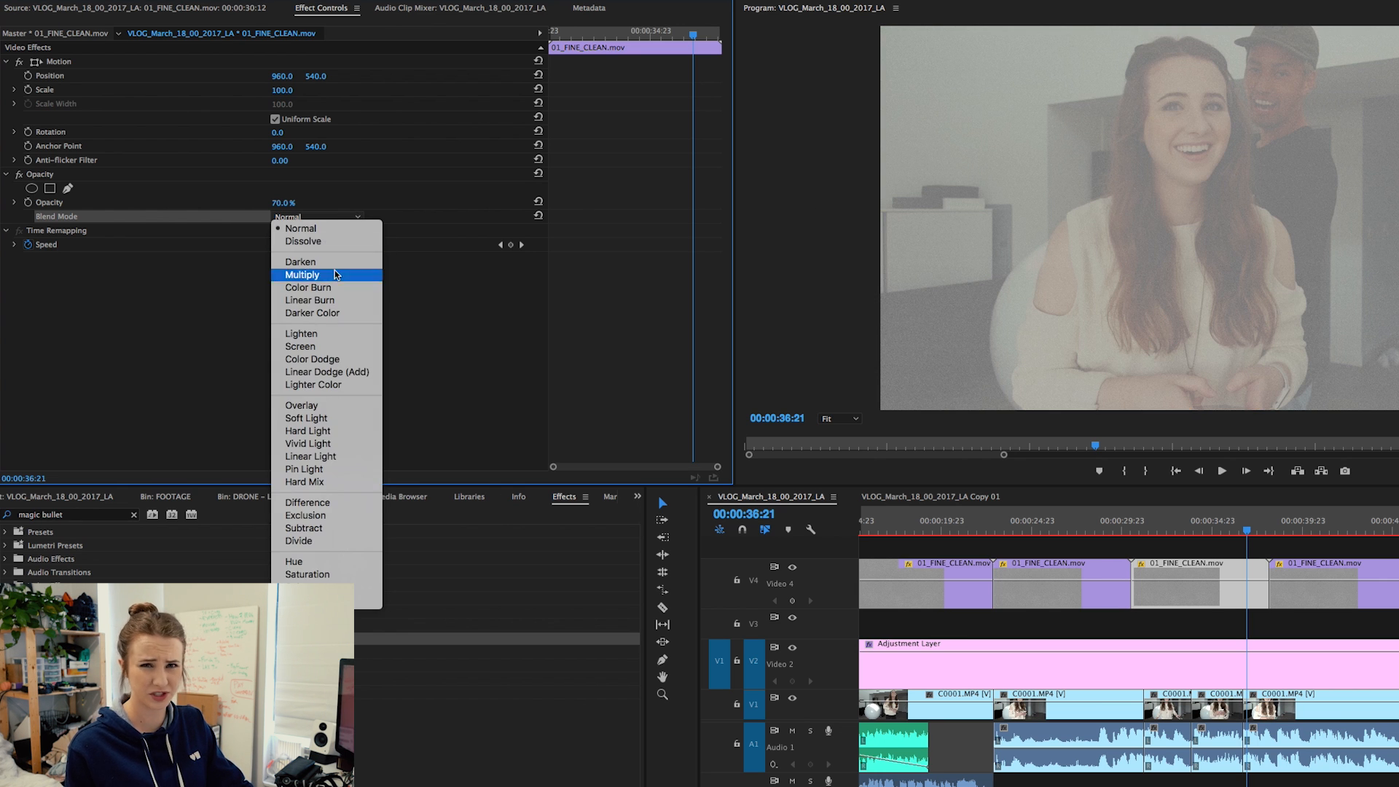
{"action": "left_click", "coordinate": [336, 405]}
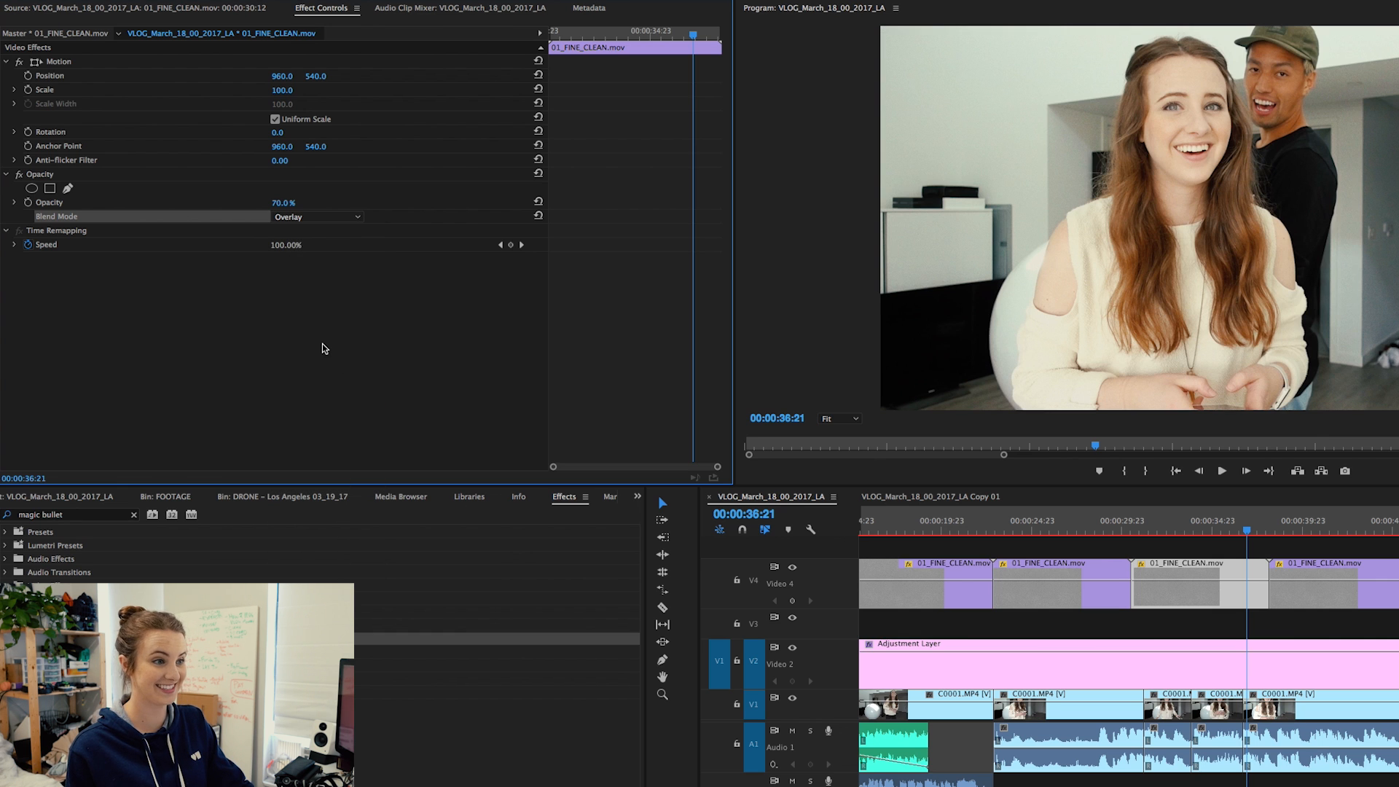
Step: Set the grain clip's opacity to 100% and play back the footage under it to judge the grain
{"action": "left_click", "coordinate": [282, 202]}
{"action": "type", "text": "100"}
{"action": "key", "text": "Return"}
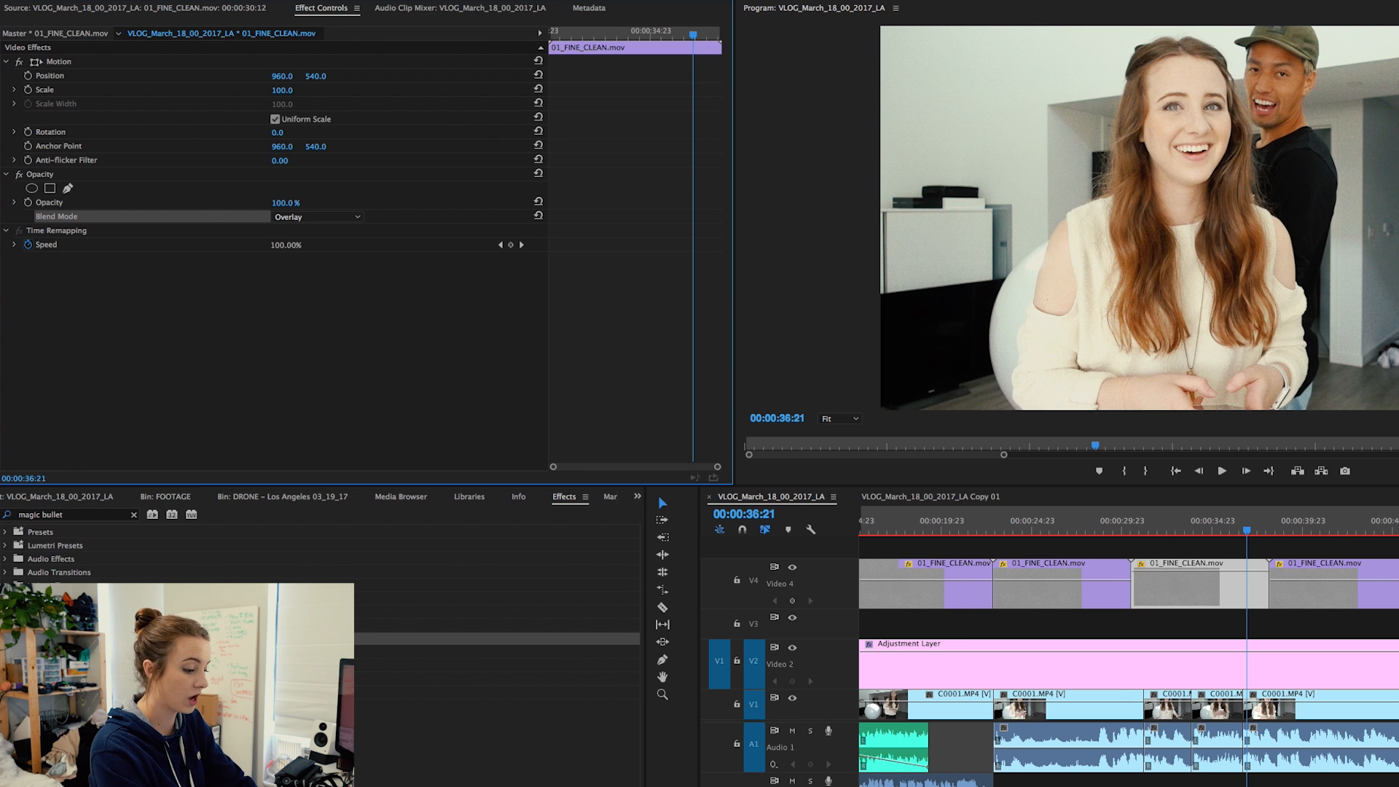
{"action": "left_click", "coordinate": [1152, 530]}
{"action": "key", "text": "space"}
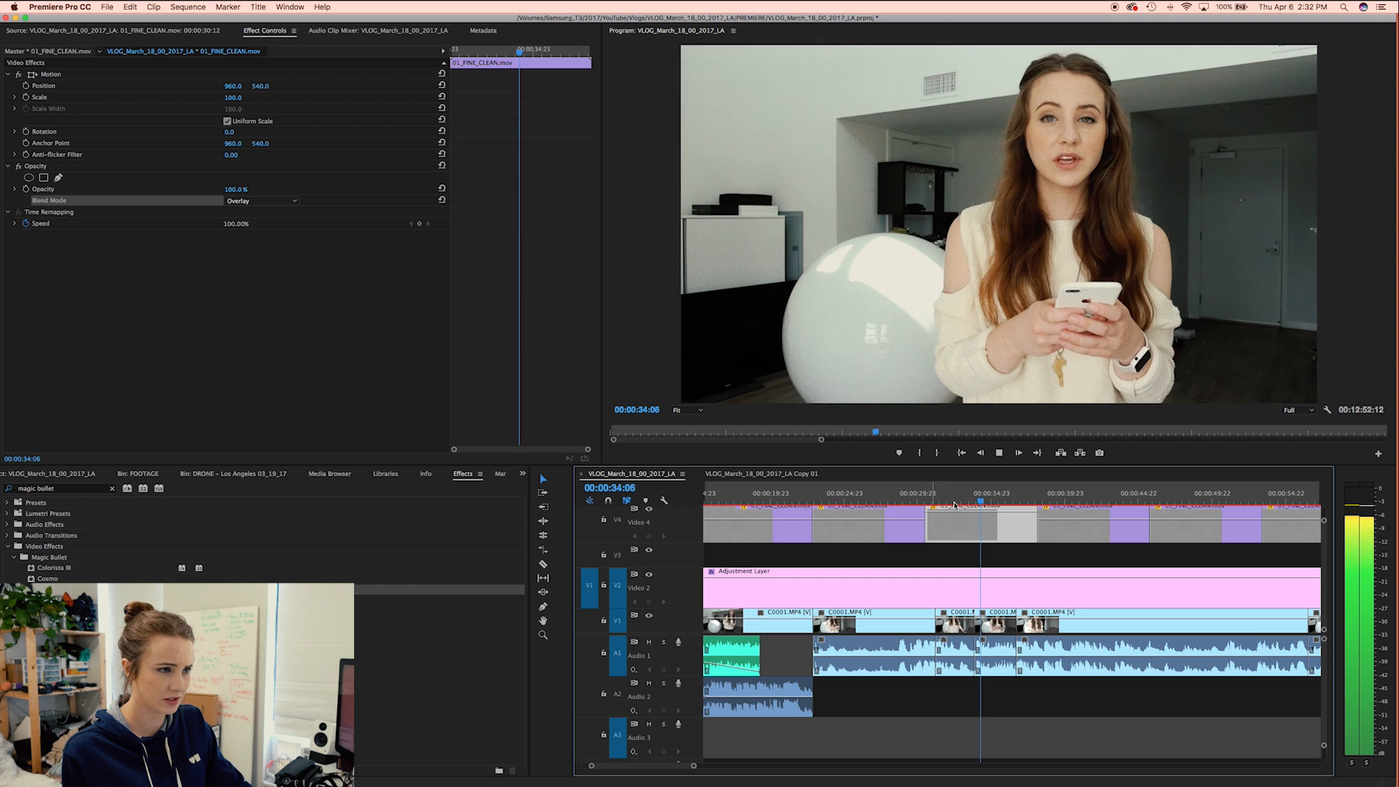
{"action": "left_click_drag", "start_coordinate": [985, 503], "coordinate": [955, 537]}
Step: Set the grain clip's opacity to 10% and play the same section to compare the grain strength
{"action": "left_click", "coordinate": [235, 189]}
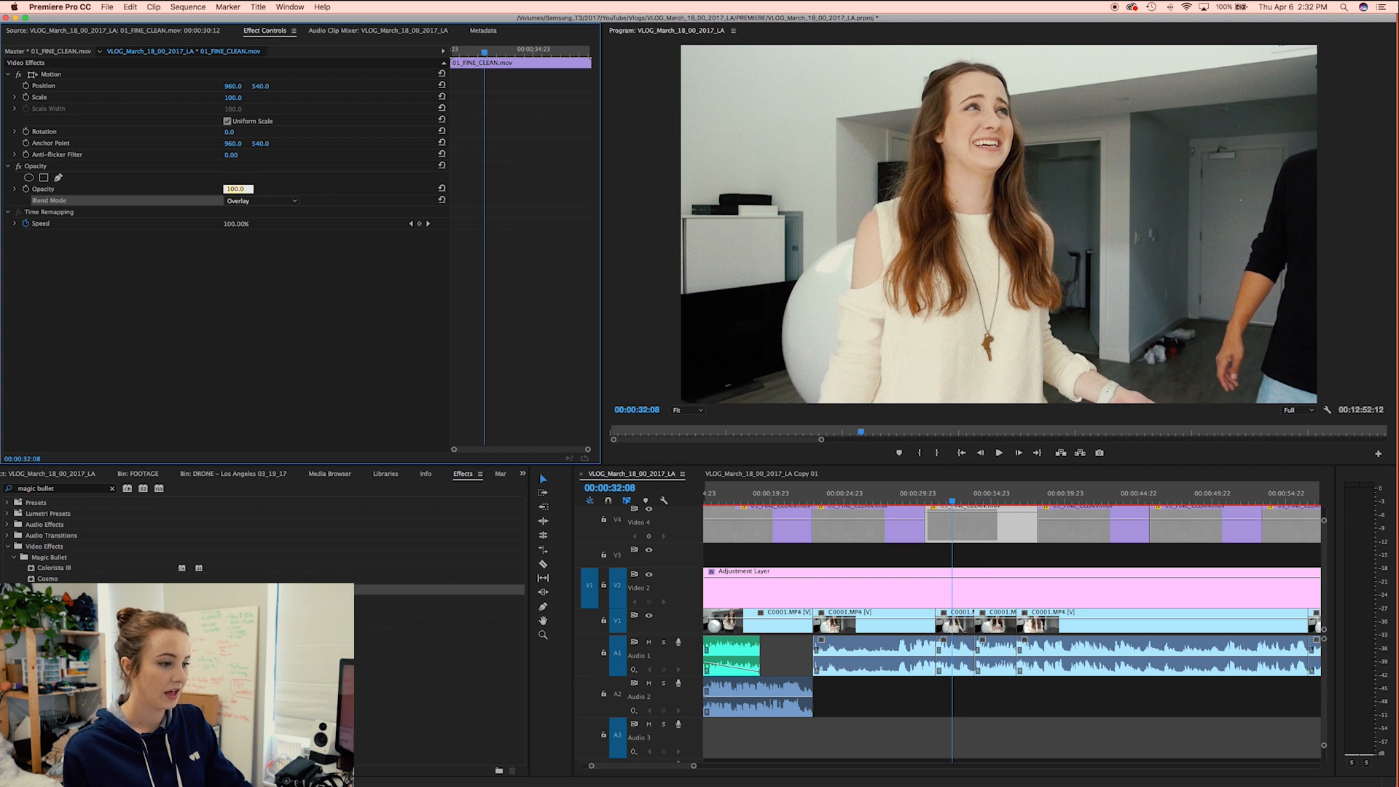
{"action": "key", "text": "Return"}
{"action": "key", "text": "space"}
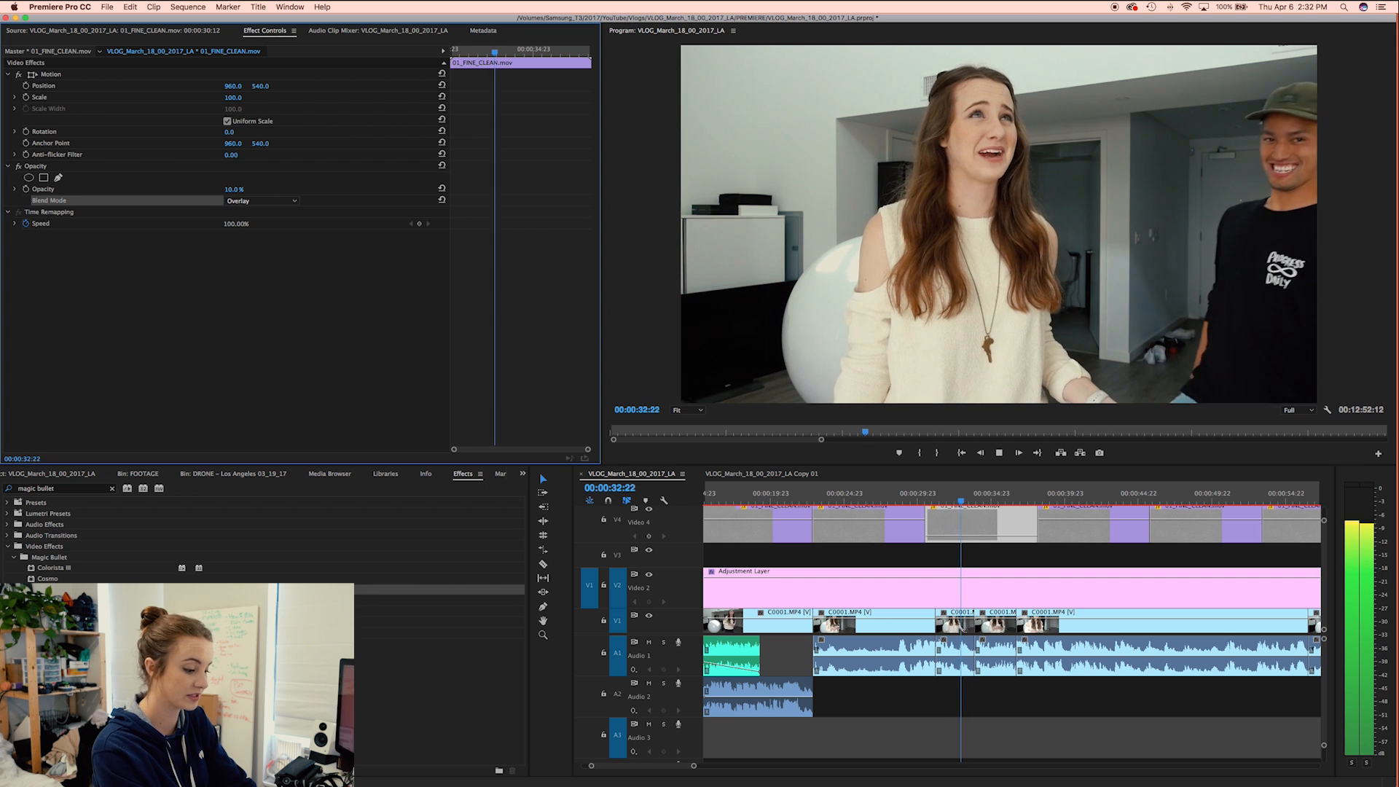
{"action": "key", "text": "space"}
Step: Set the grain clip's opacity to 70% and return the playhead to the start of the clip, around 00:00:32
{"action": "left_click", "coordinate": [236, 189]}
{"action": "type", "text": "70"}
{"action": "key", "text": "Return"}
{"action": "left_click", "coordinate": [947, 492]}
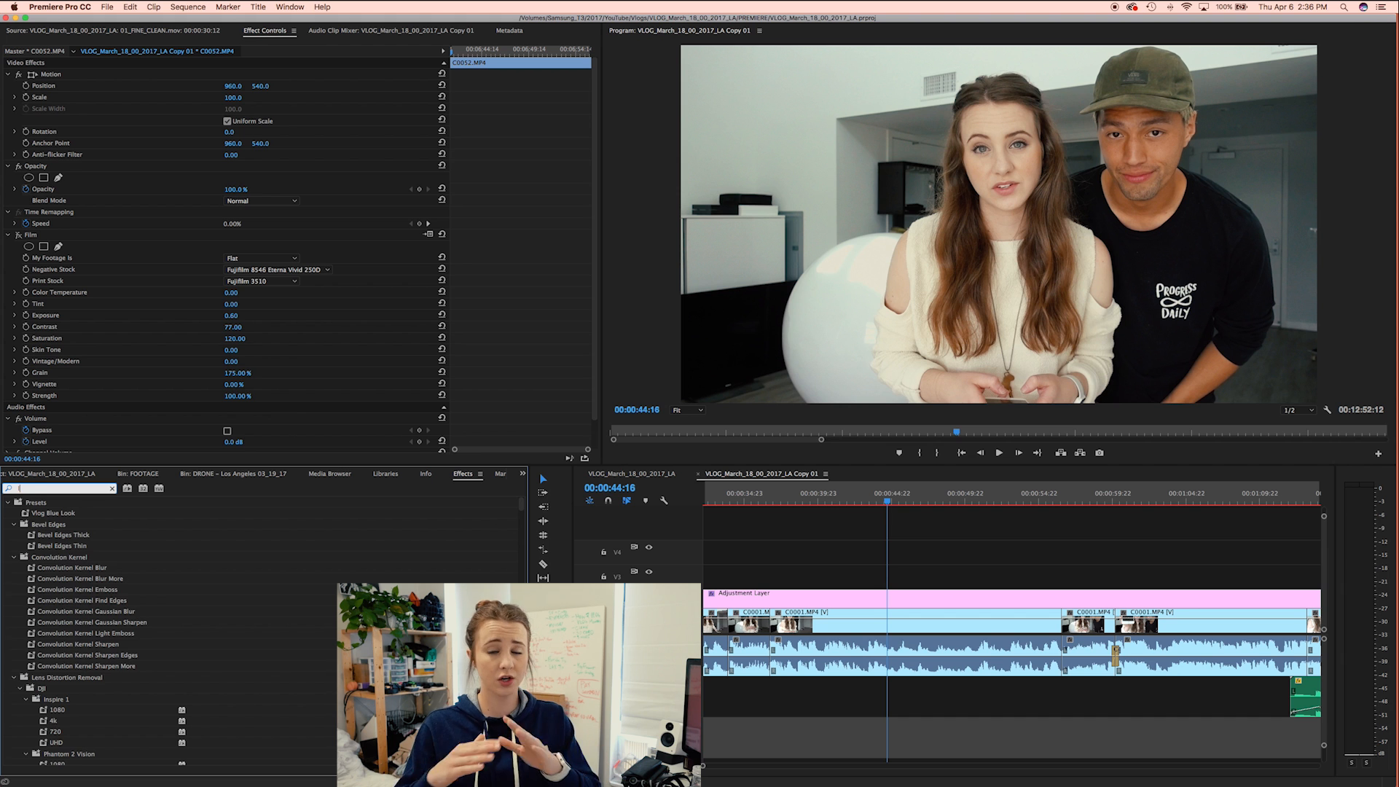
Step: Search the effects for "lumetri" and select the Lumetri Color video effect
{"action": "type", "text": "umetri"}
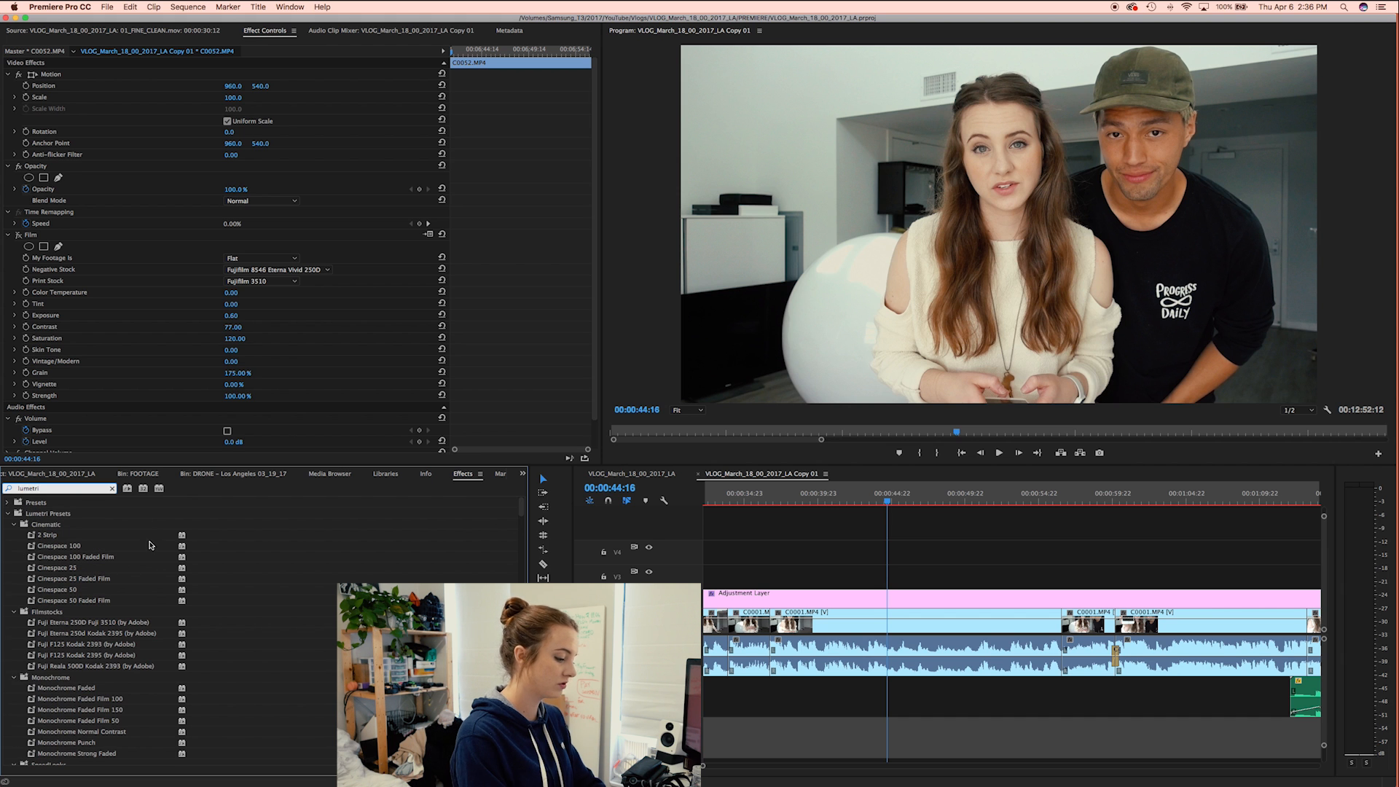
{"action": "scroll", "coordinate": [100, 677], "scroll_direction": "down", "scroll_amount": 10}
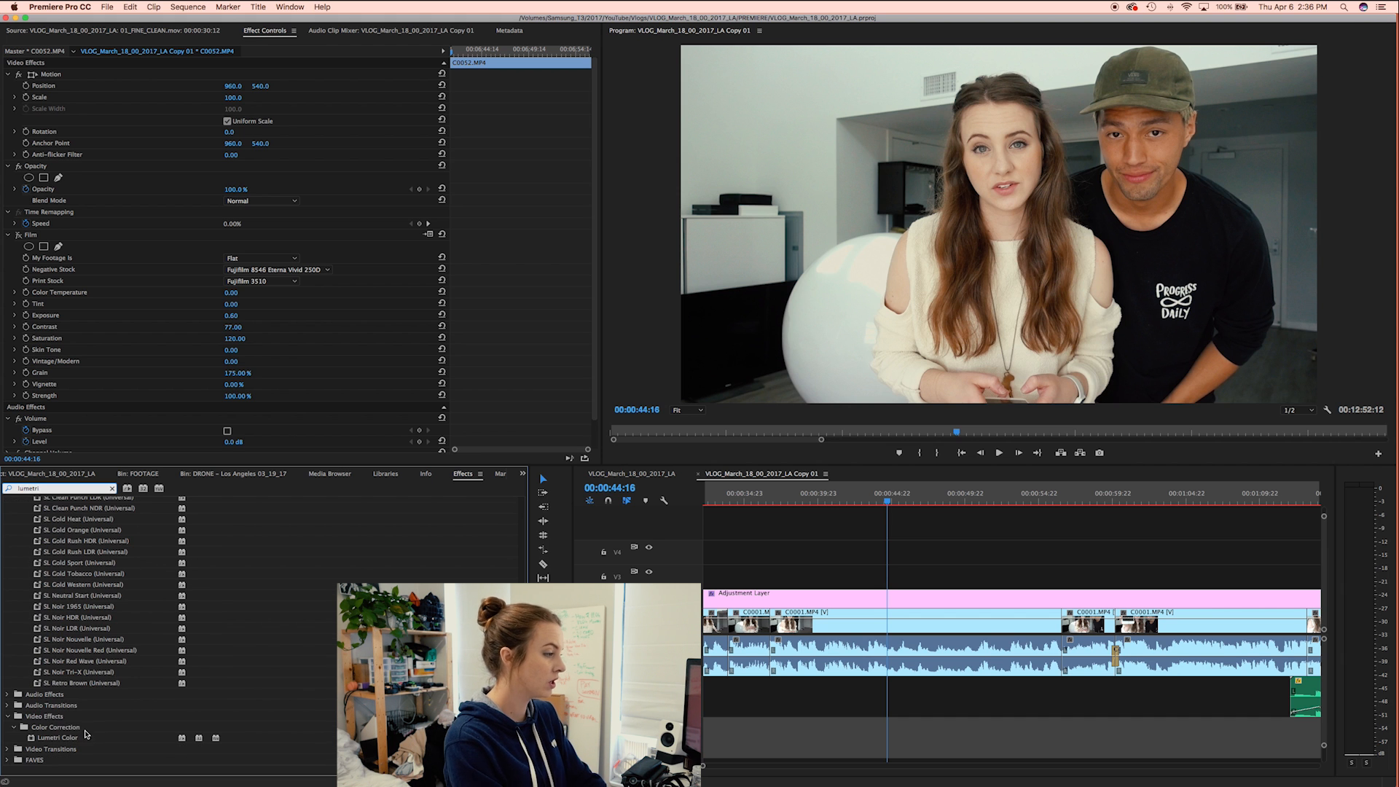
{"action": "left_click", "coordinate": [73, 737]}
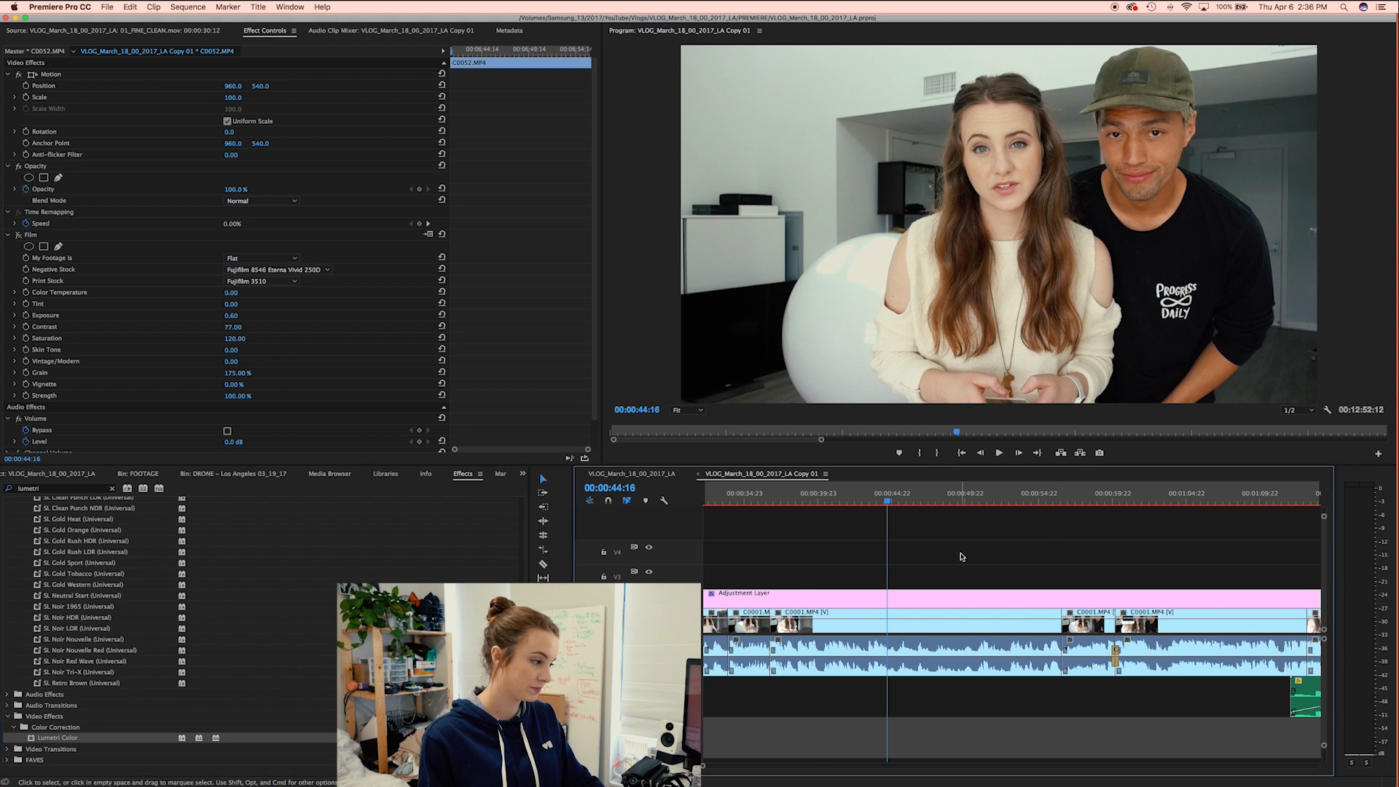
{"action": "left_click", "coordinate": [106, 7]}
{"action": "mouse_move", "coordinate": [108, 22]}
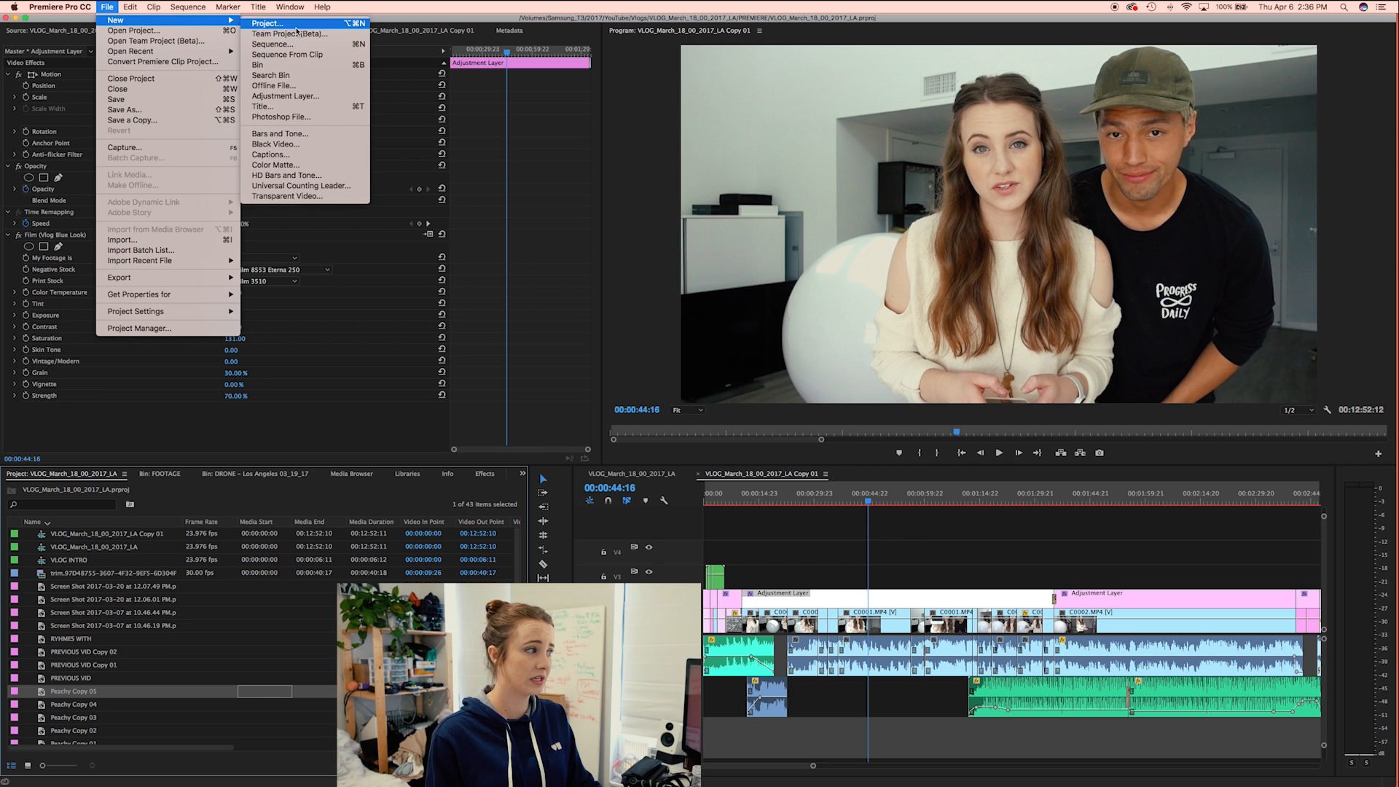
{"action": "left_click", "coordinate": [107, 6]}
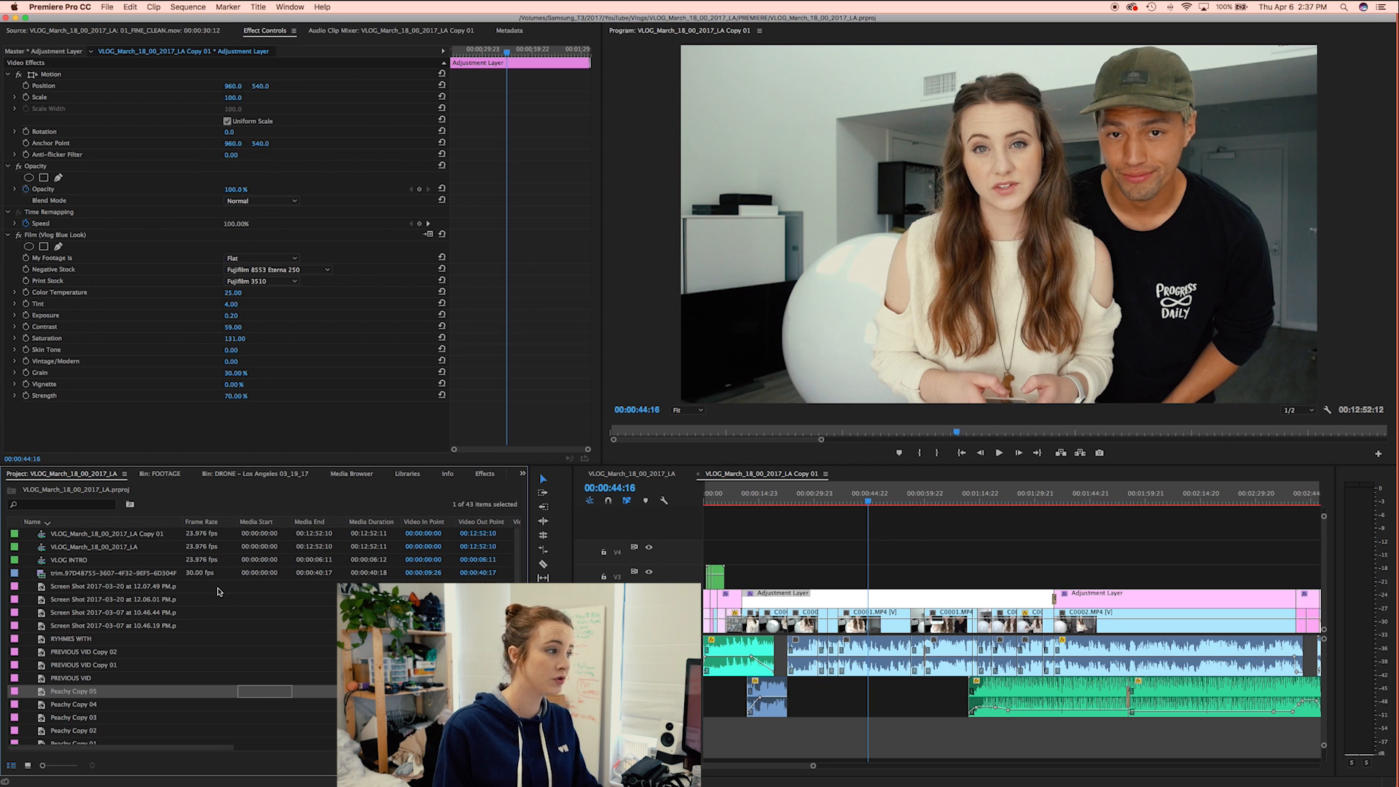
Step: Filter the project items by "ad" and place the Adjustment Layer on track V3 above the existing adjustment layer
{"action": "scroll", "coordinate": [109, 641], "scroll_direction": "down", "scroll_amount": 10}
{"action": "left_click", "coordinate": [80, 503]}
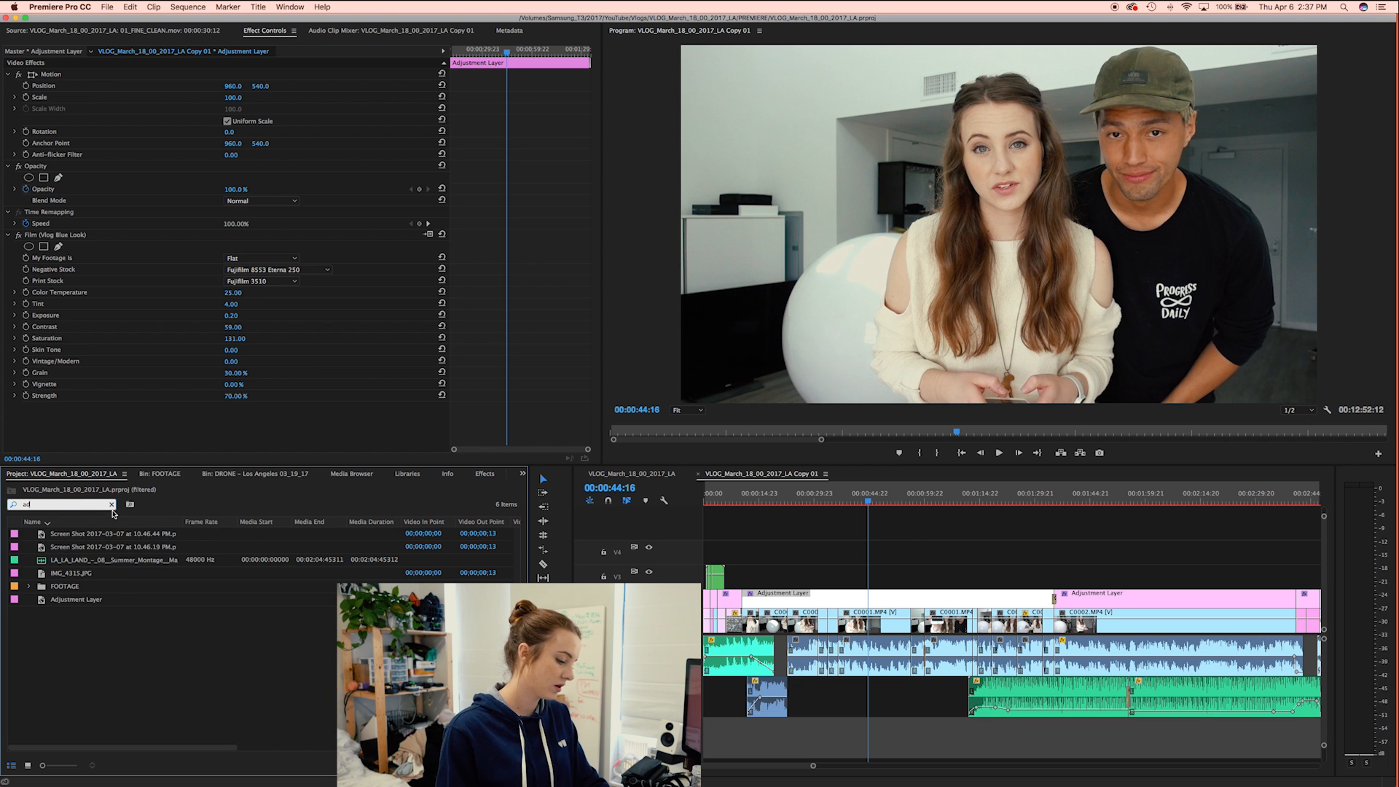
{"action": "left_click_drag", "start_coordinate": [78, 604], "coordinate": [1054, 572]}
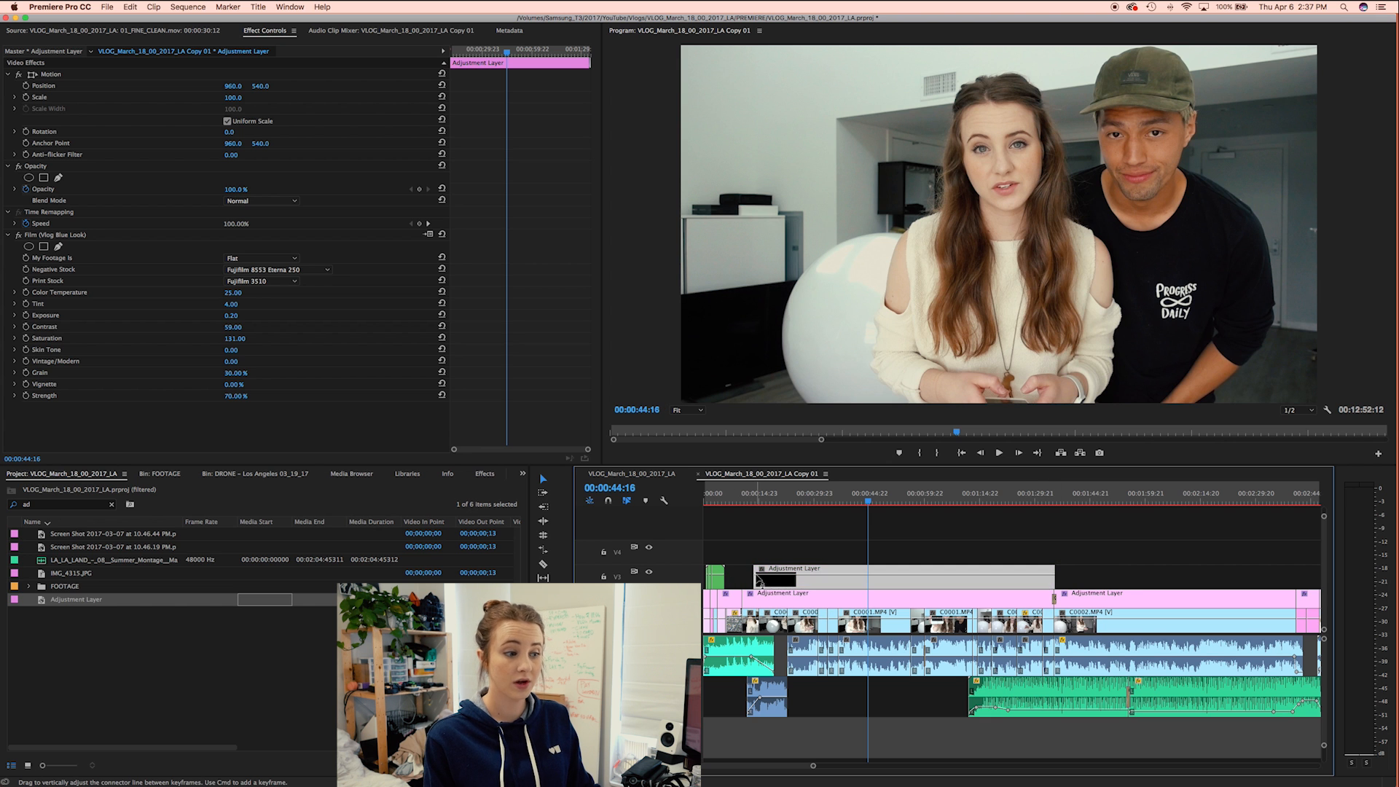
Step: Trim both ends of the V3 adjustment layer to match the adjustment layer beneath it, ending at about 00:01:35:07
{"action": "left_click_drag", "start_coordinate": [757, 579], "coordinate": [746, 578]}
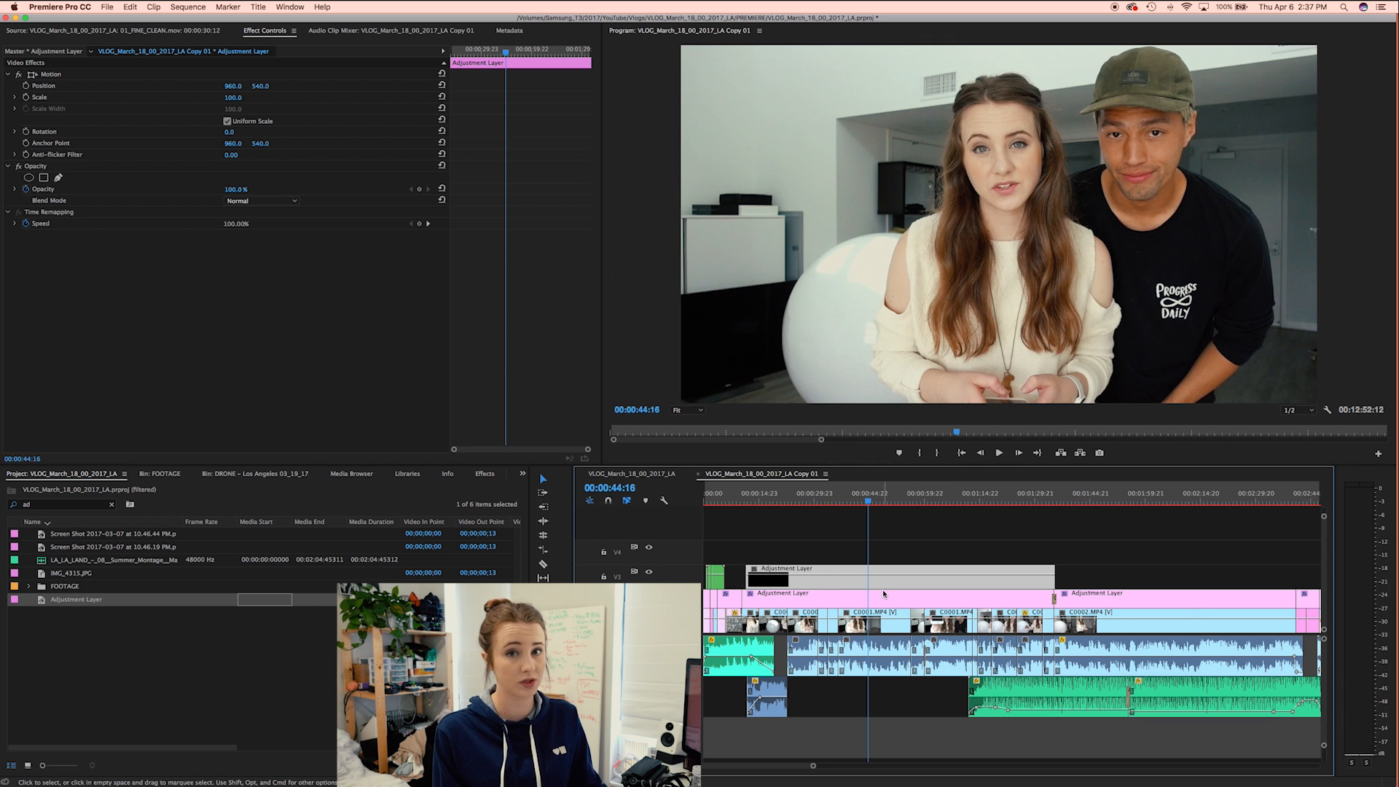
{"action": "key", "text": "="}
{"action": "left_click_drag", "start_coordinate": [1062, 579], "coordinate": [1056, 580]}
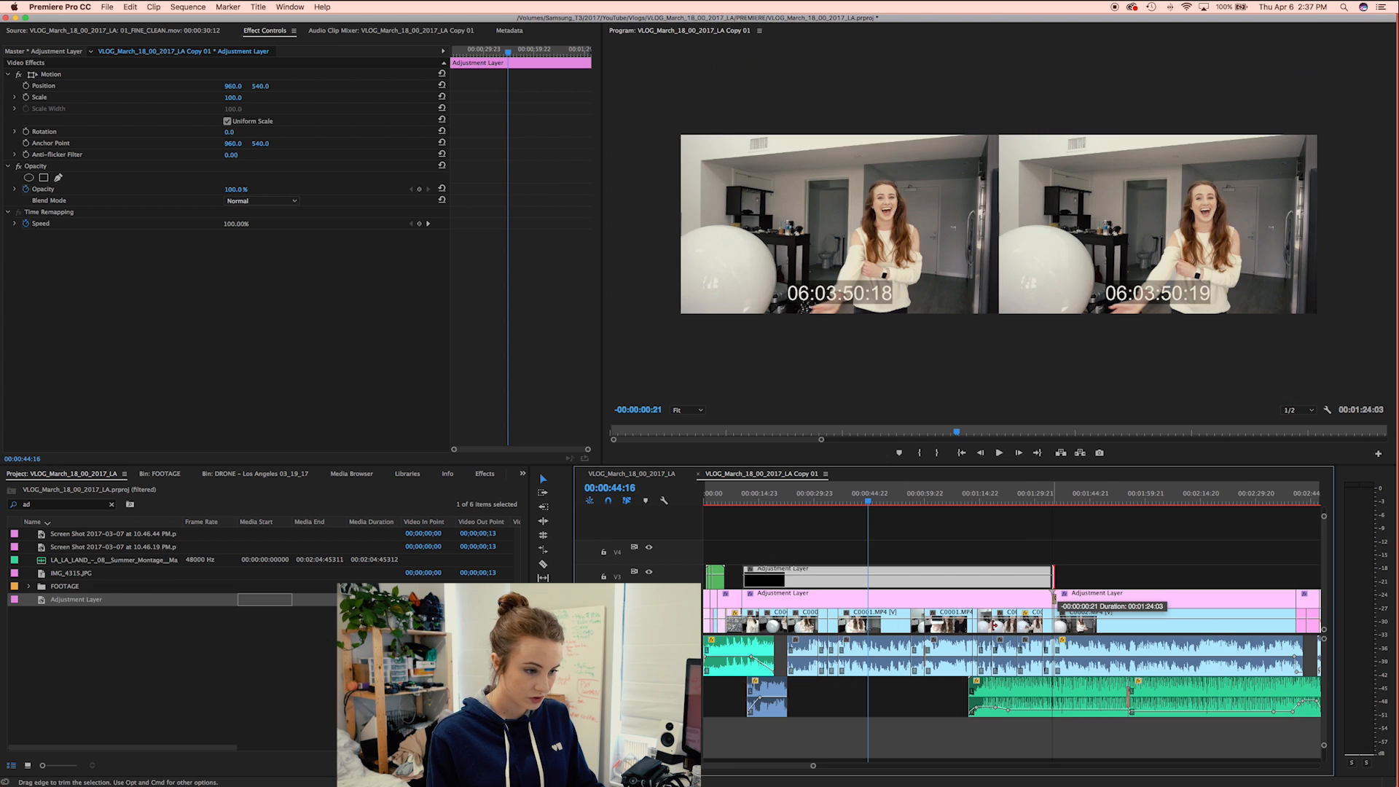
{"action": "left_click", "coordinate": [1055, 500]}
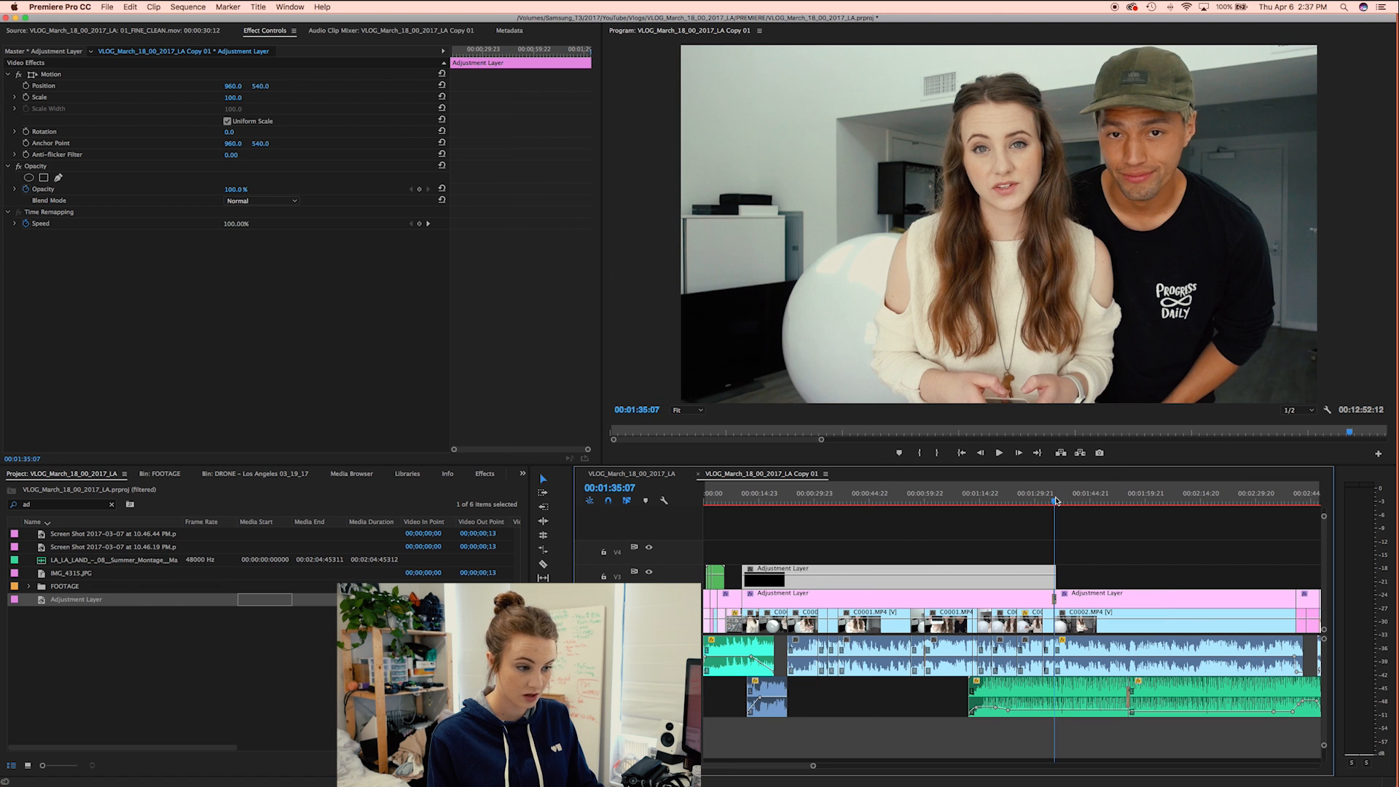
{"action": "key", "text": "="}
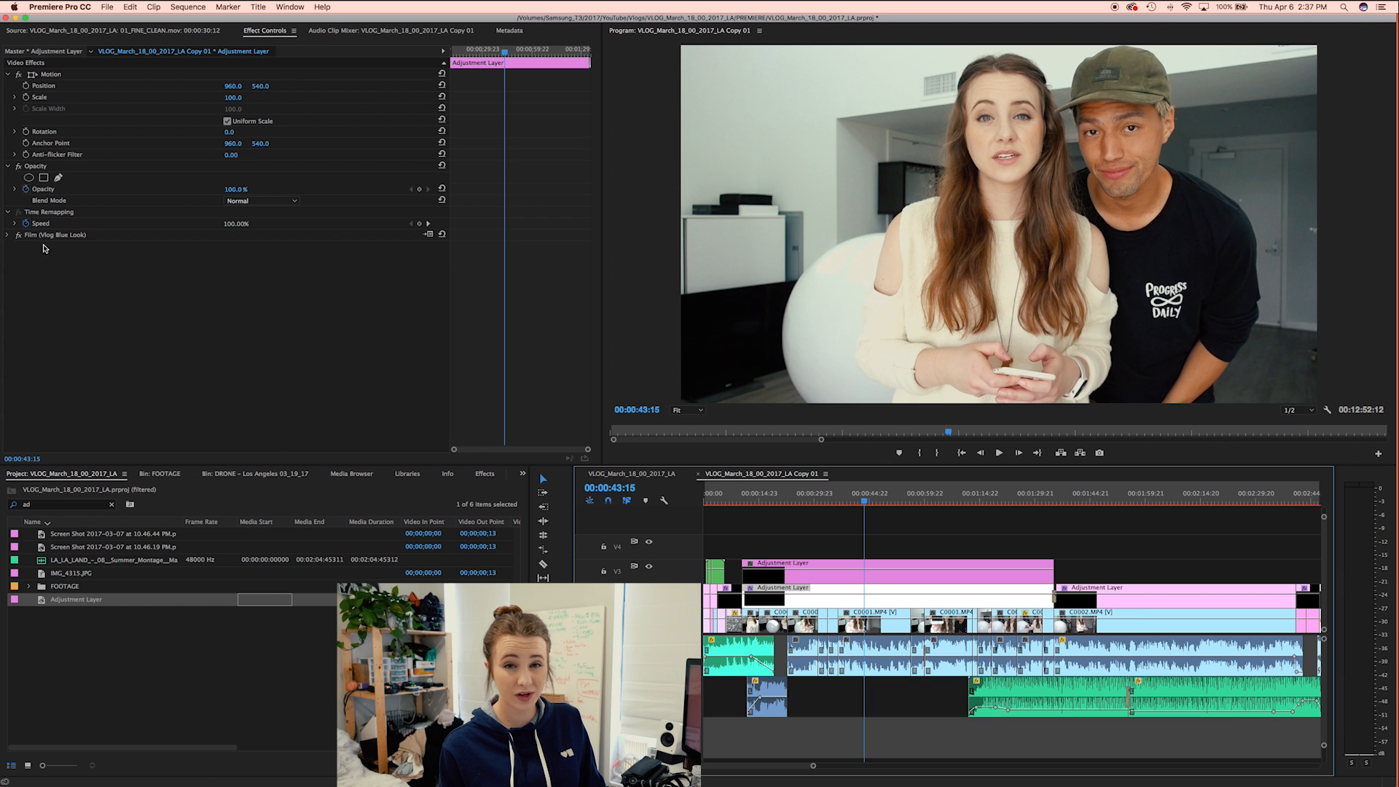
Step: Disable Film (Vlog Blue Look) on the V2 adjustment layer, and apply Lumetri Color to the V3 one with Basic Correction expanded
{"action": "left_click", "coordinate": [18, 235]}
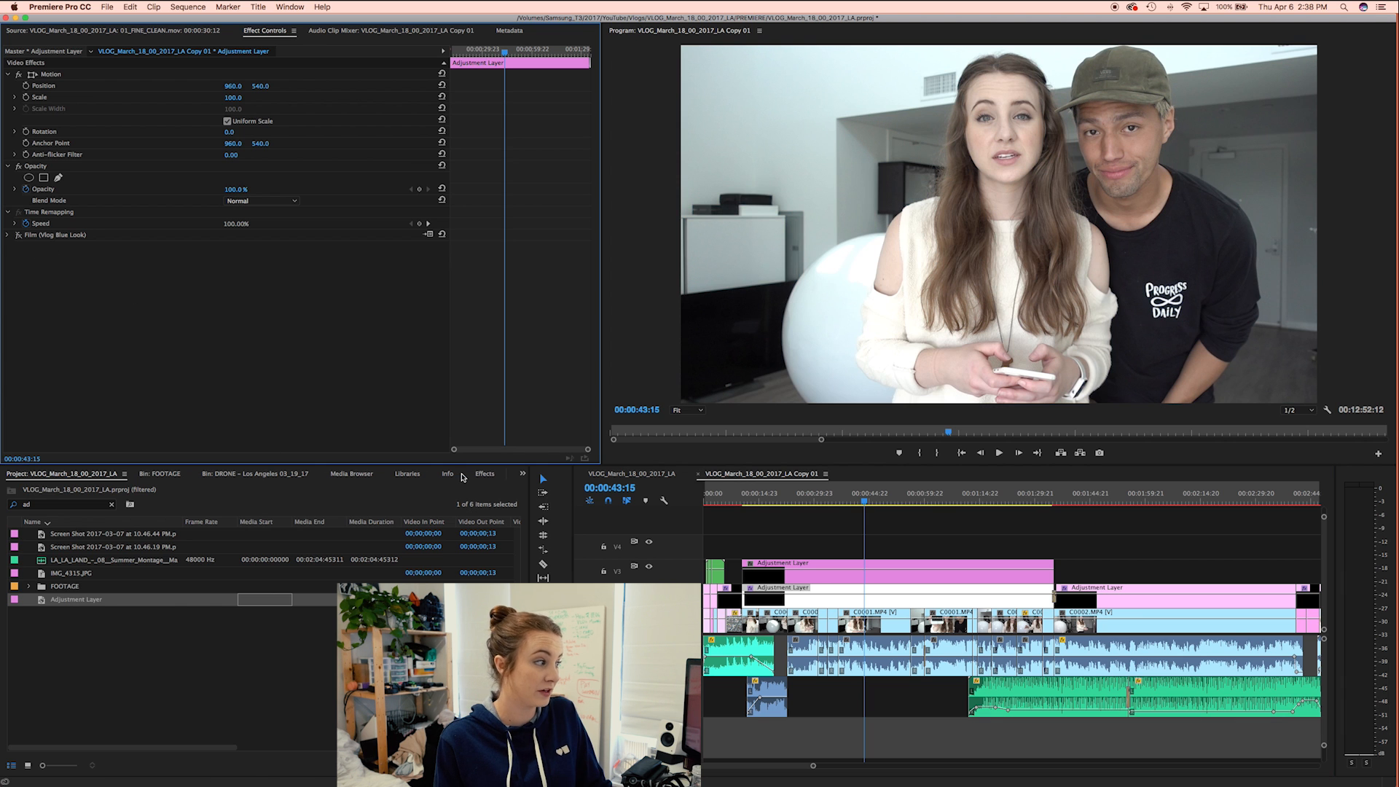
{"action": "left_click", "coordinate": [929, 581]}
{"action": "left_click", "coordinate": [484, 473]}
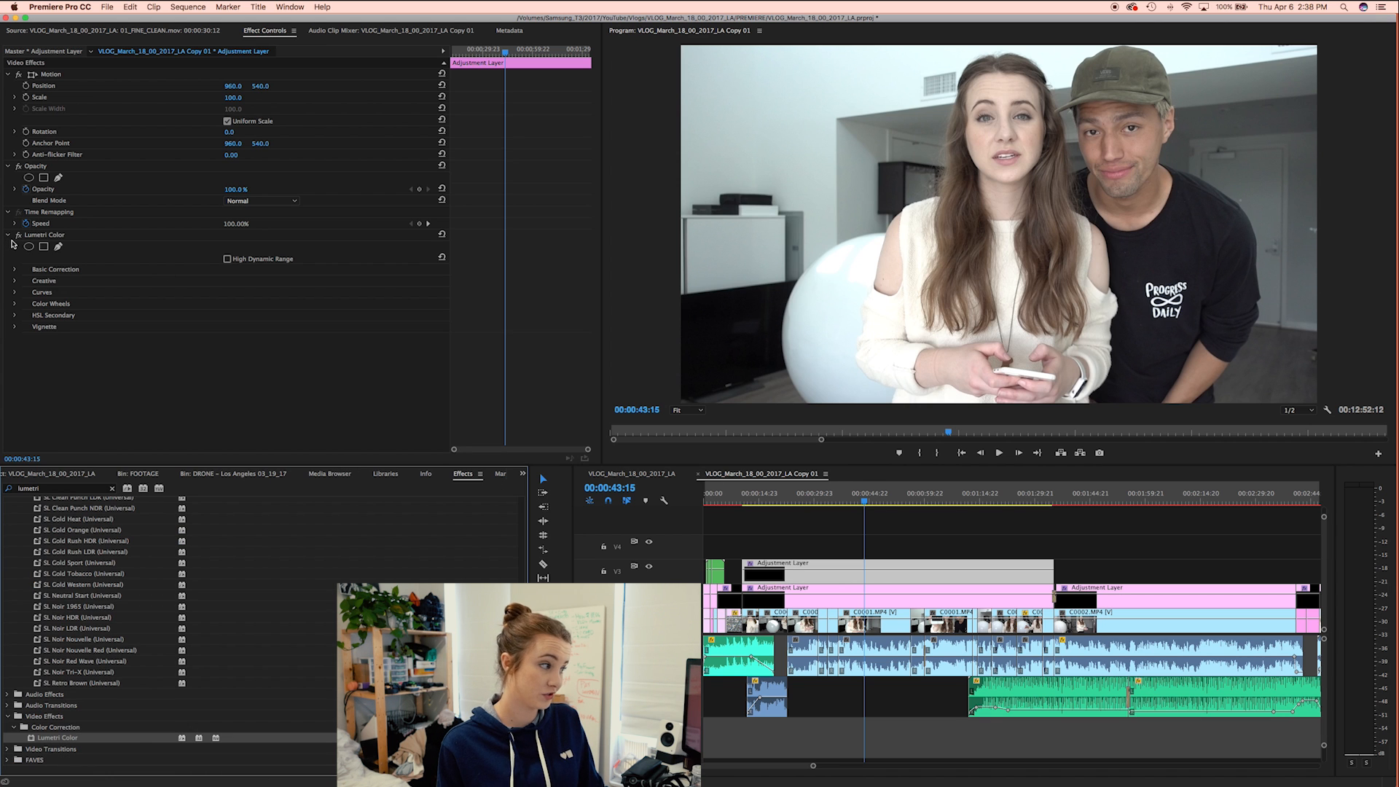
{"action": "left_click", "coordinate": [14, 269]}
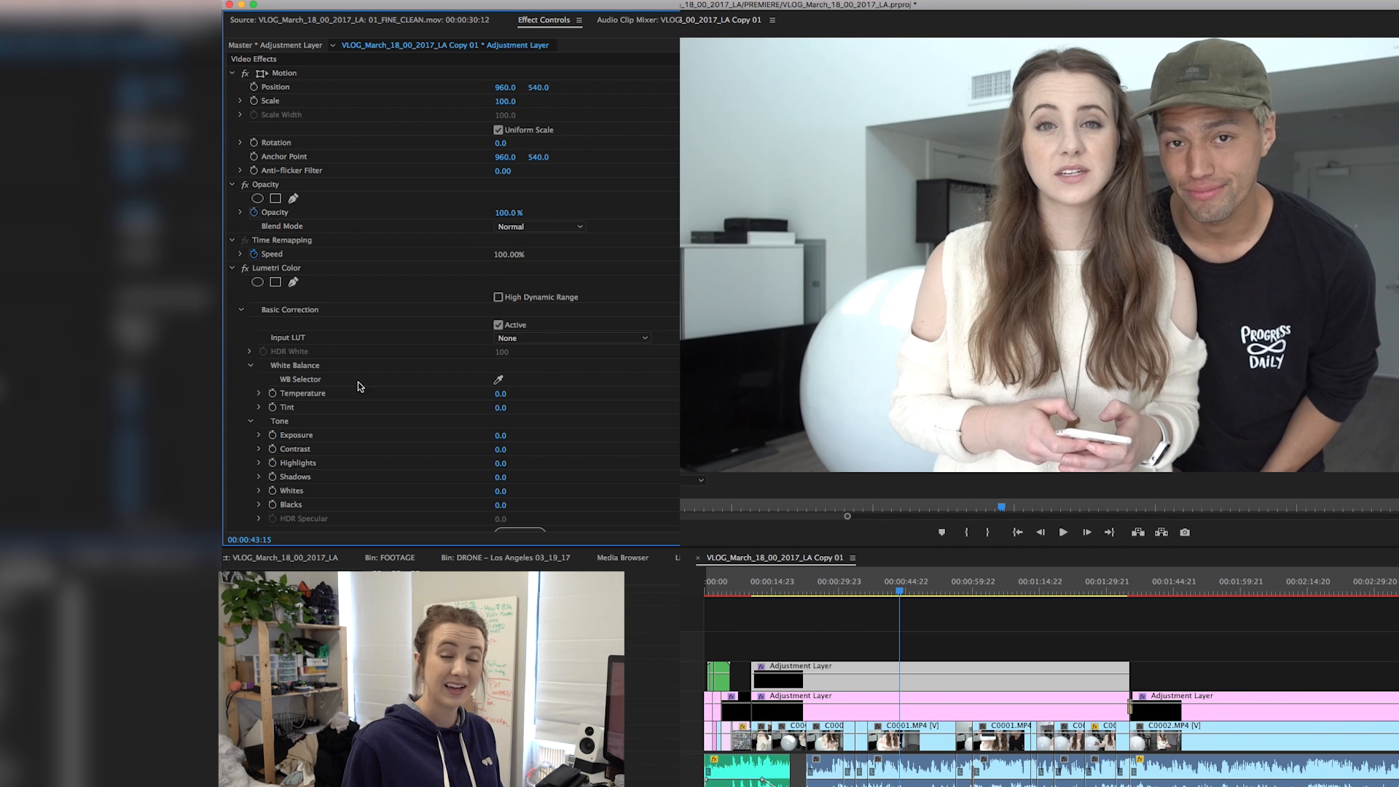
Step: Try a Lumetri Color white balance Temperature of 60, reset it, and try a Tint of 50
{"action": "scroll", "coordinate": [139, 322], "scroll_direction": "down", "scroll_amount": 2}
{"action": "left_click", "coordinate": [500, 367]}
{"action": "type", "text": "63"}
{"action": "key", "text": "Return"}
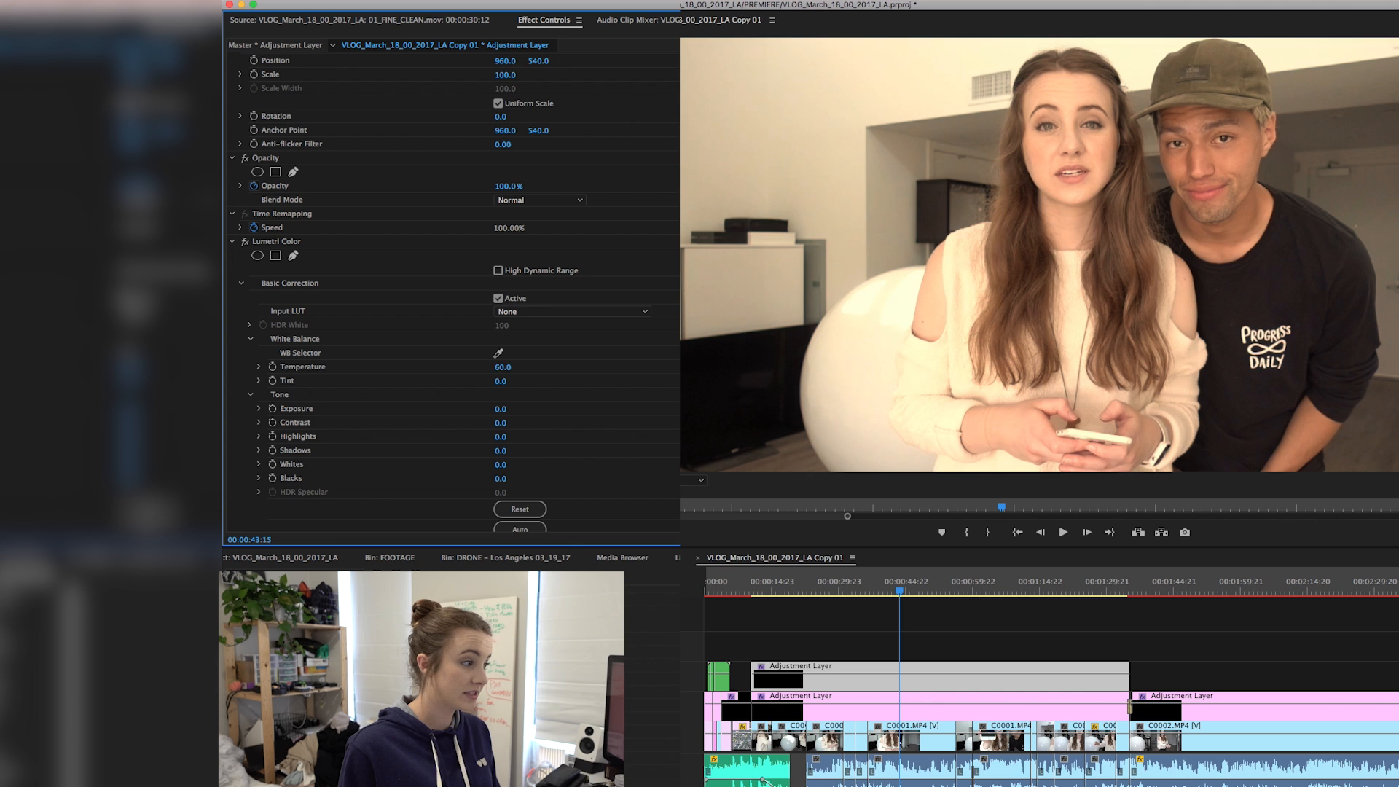
{"action": "left_click_drag", "start_coordinate": [502, 367], "coordinate": [538, 382]}
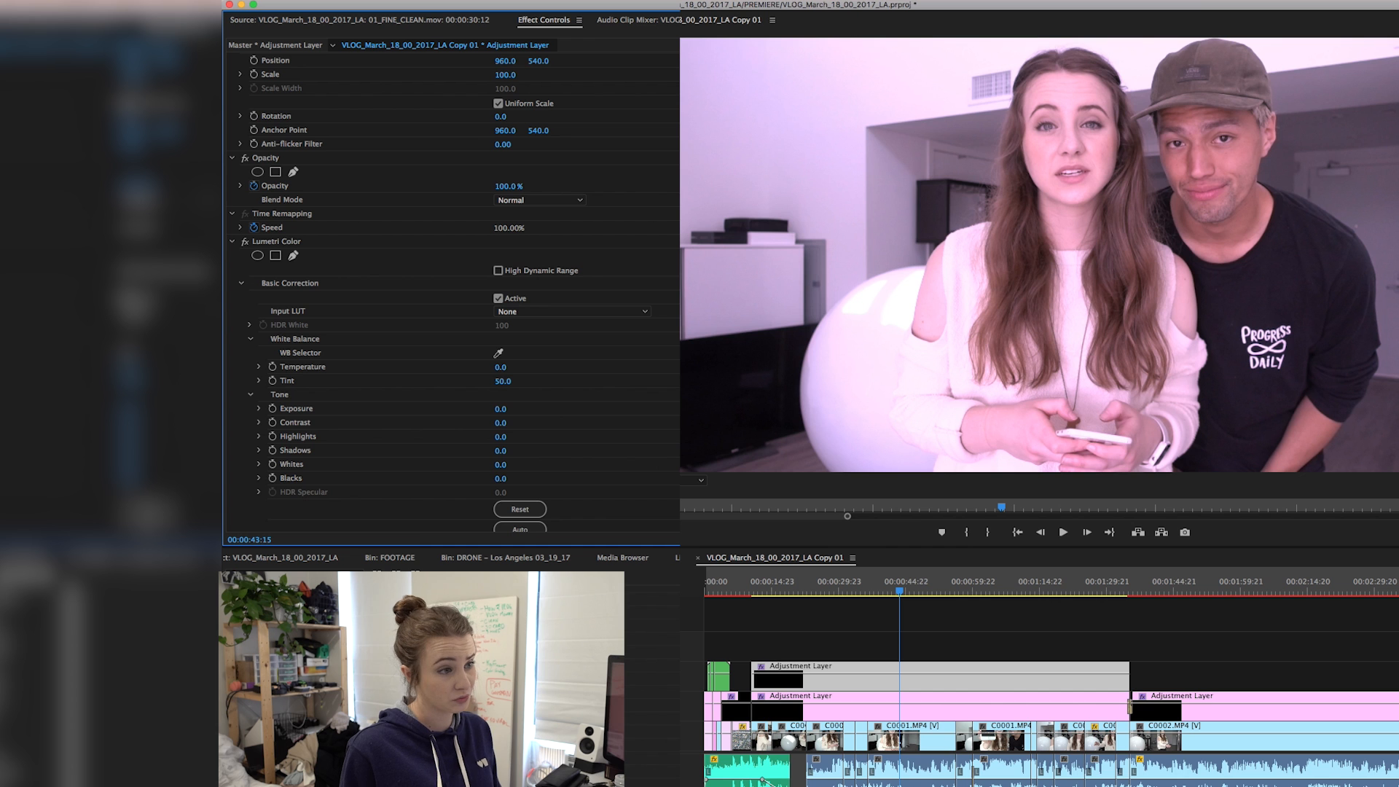
Step: Try an Exposure of 1.7 and a Contrast of 51 in Basic Correction, undoing each change
{"action": "left_click_drag", "start_coordinate": [503, 409], "coordinate": [540, 424]}
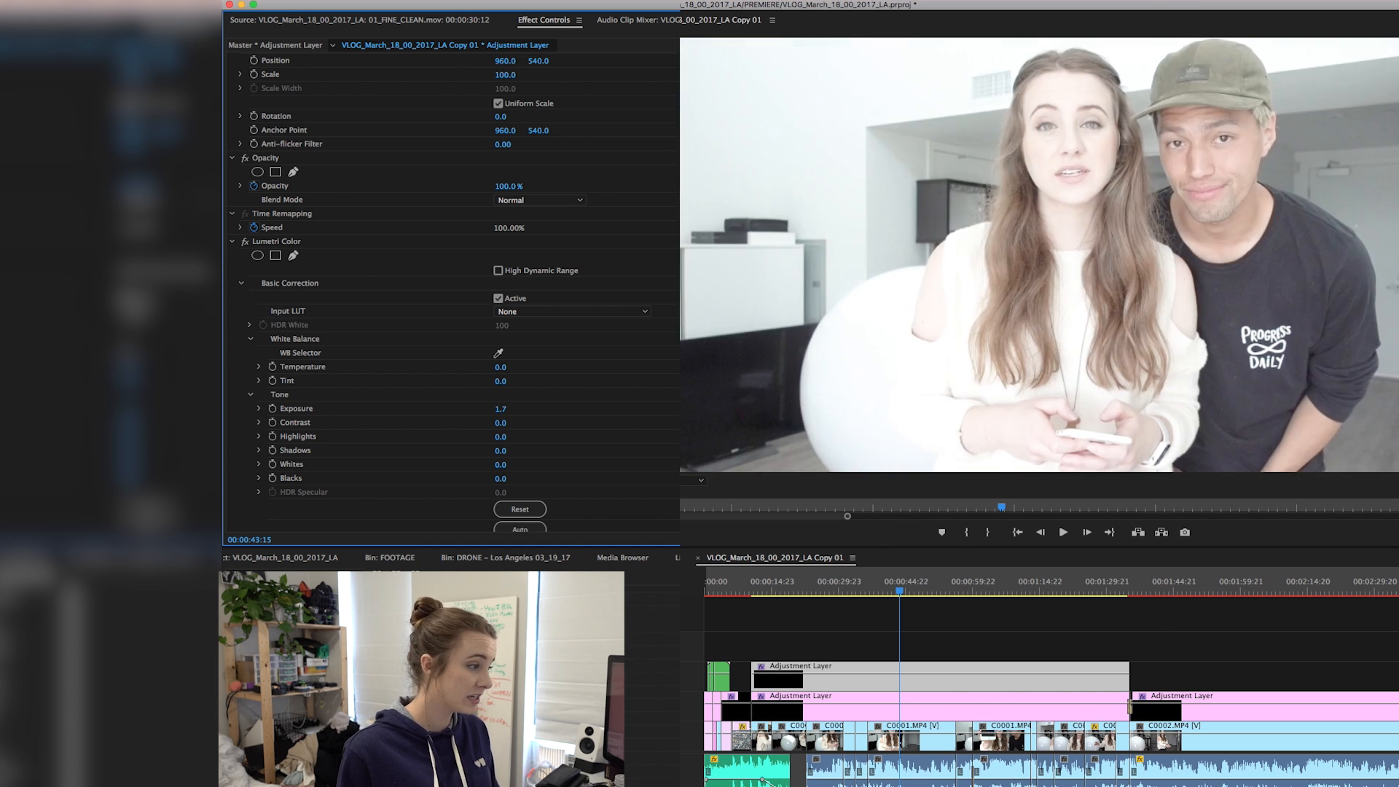
{"action": "key", "text": "super+z"}
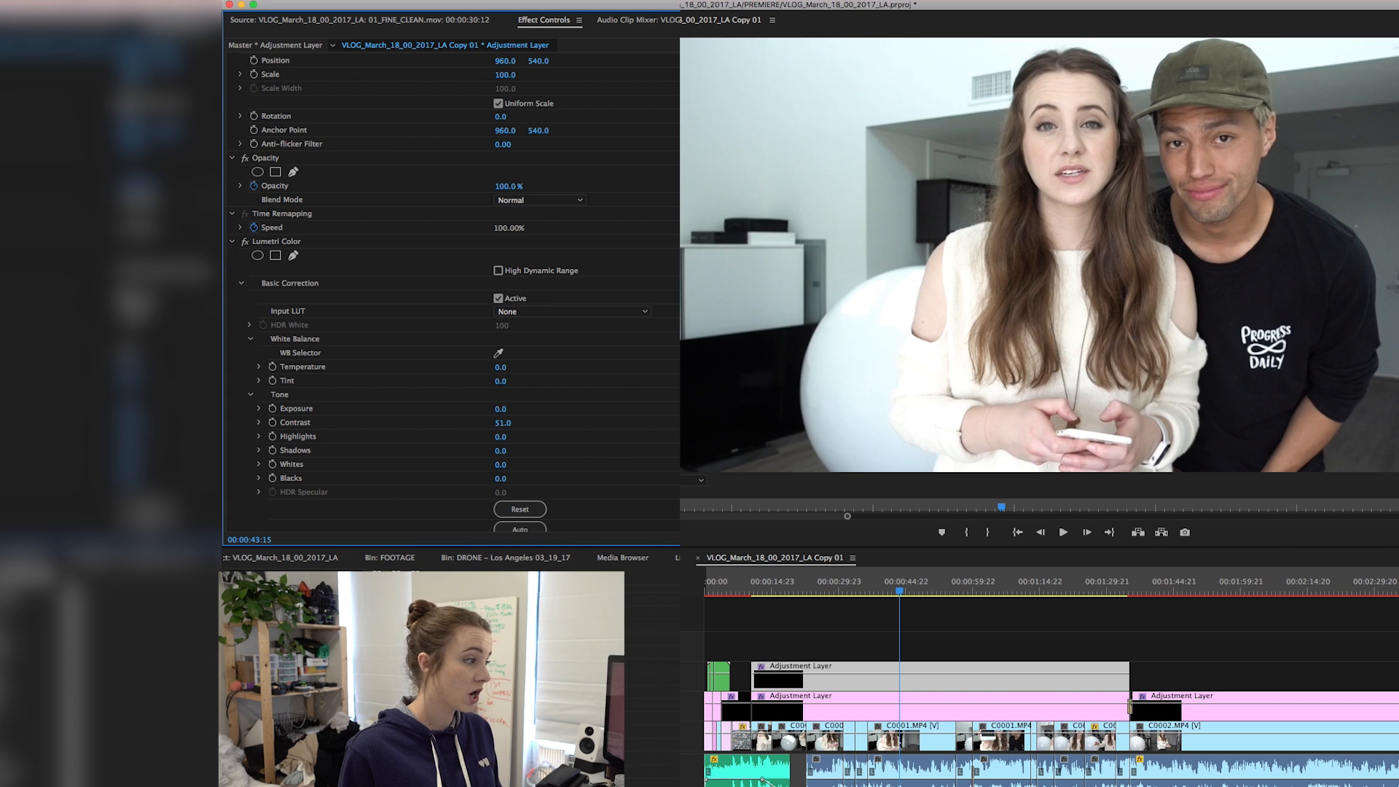
{"action": "left_click_drag", "start_coordinate": [518, 424], "coordinate": [512, 424]}
{"action": "key", "text": "super+z"}
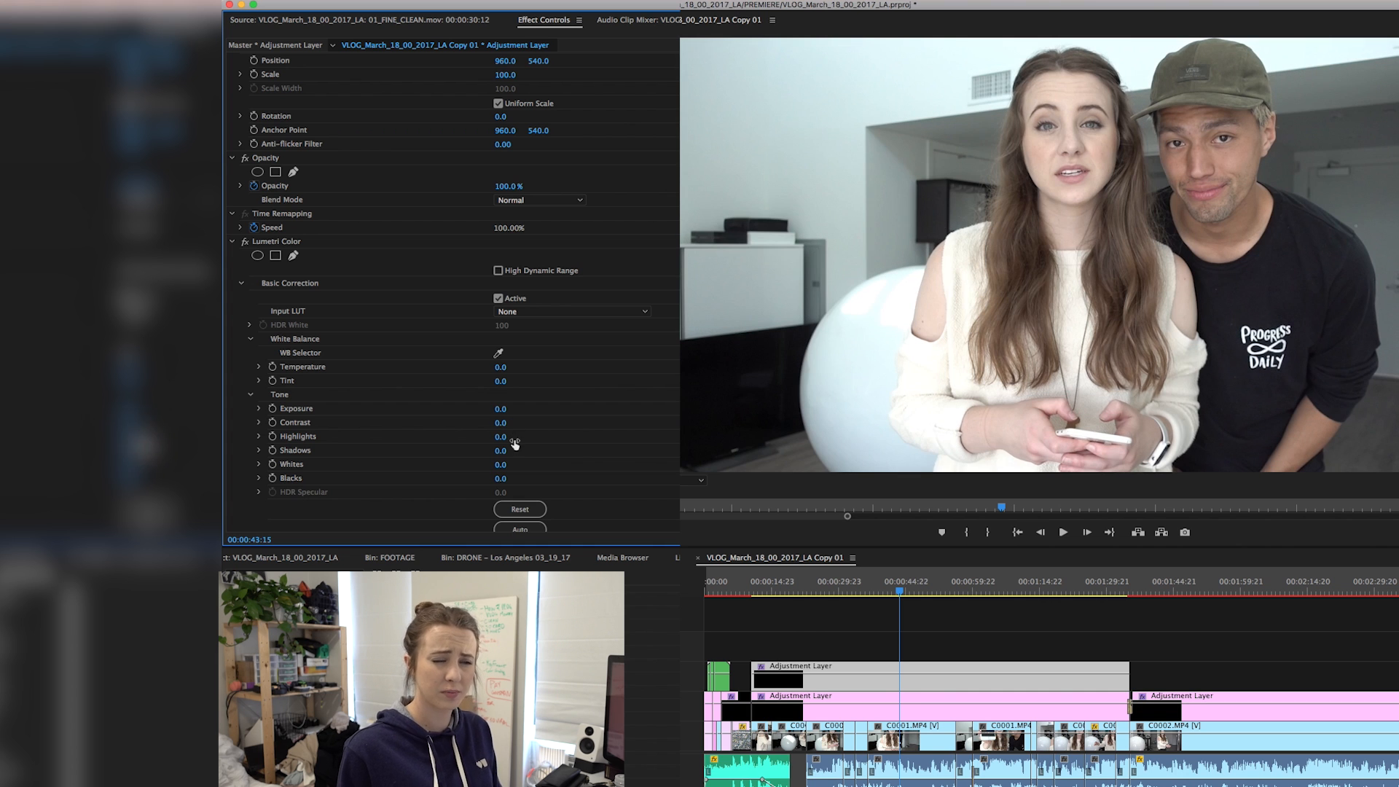
Step: Try Highlights at -57 and a lower Shadows value in Basic Correction, undoing each change
{"action": "left_click_drag", "start_coordinate": [507, 441], "coordinate": [466, 441]}
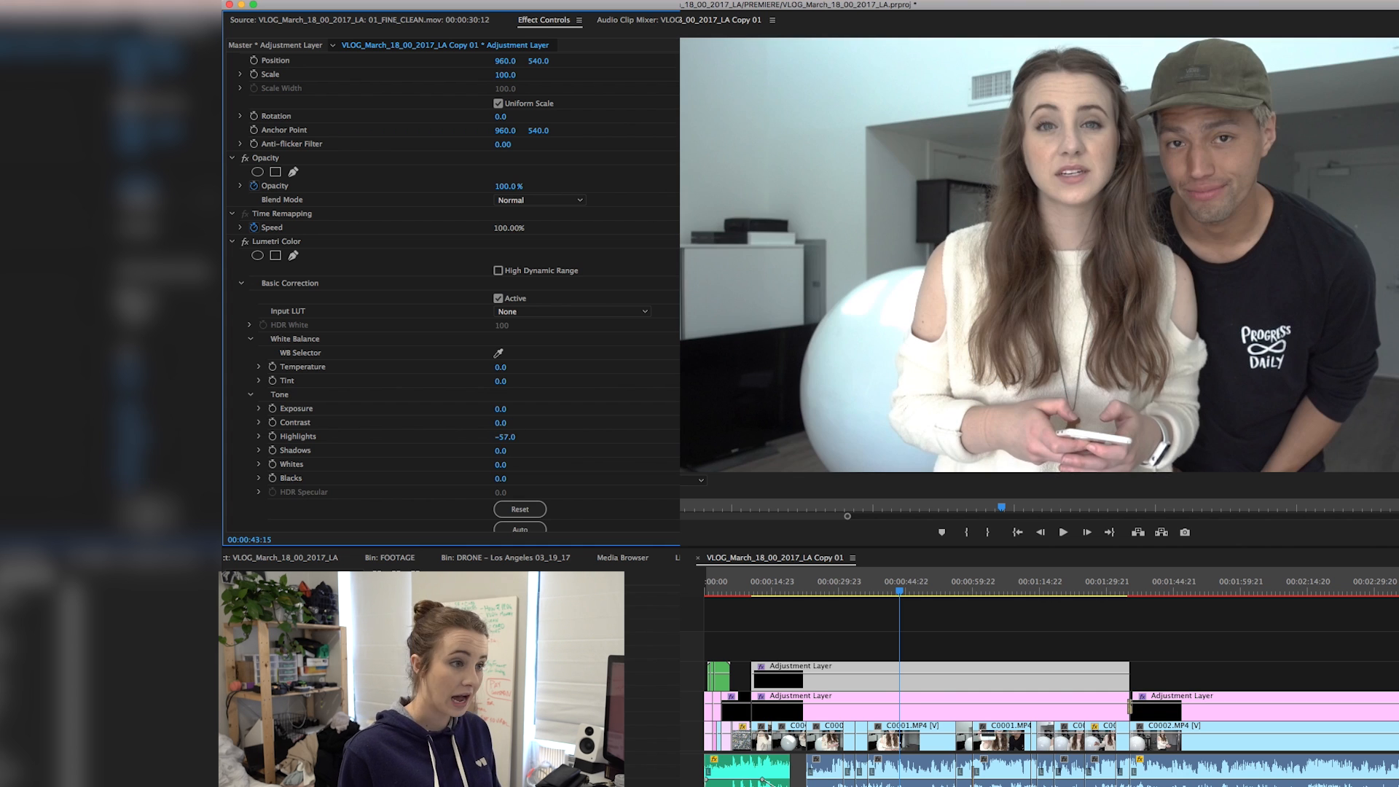
{"action": "key", "text": "super+z"}
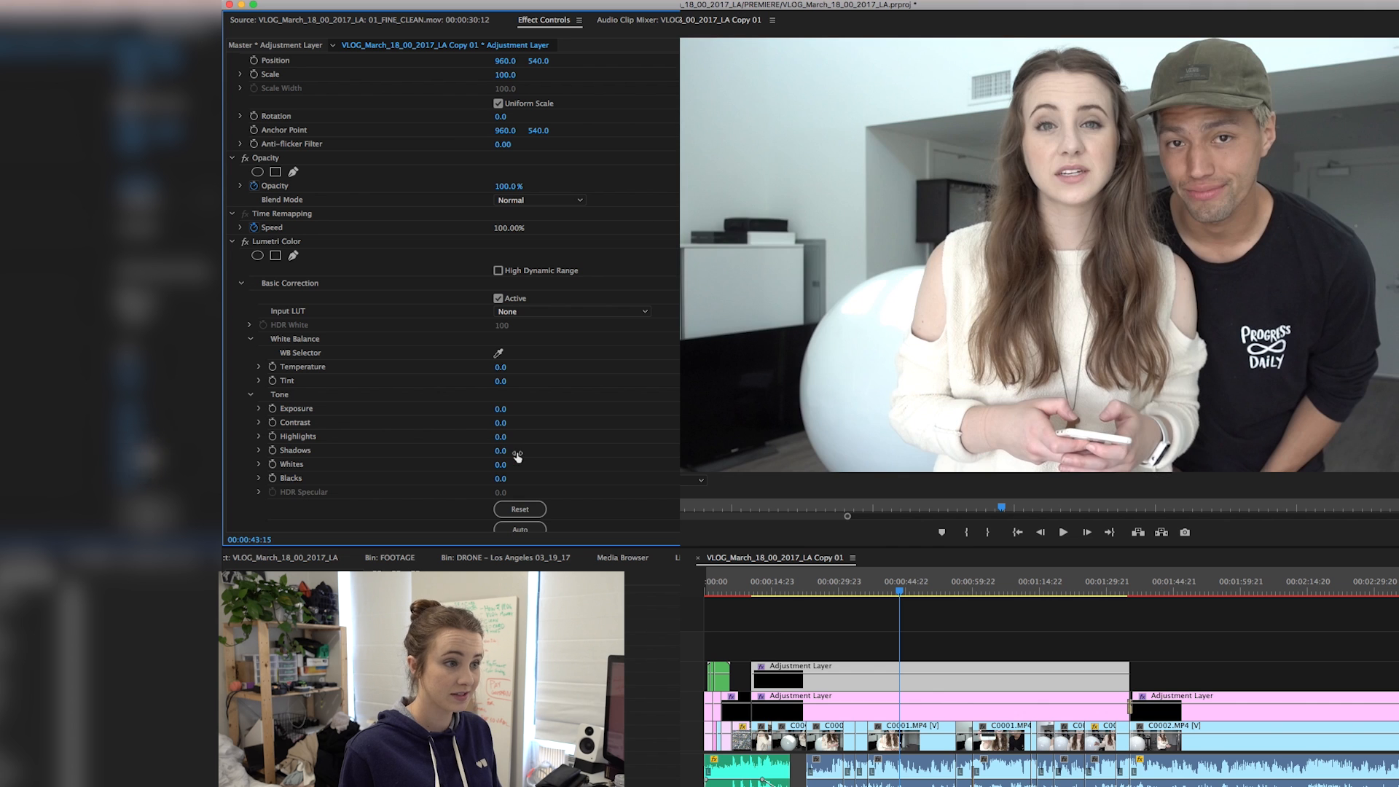
{"action": "left_click_drag", "start_coordinate": [513, 454], "coordinate": [475, 454]}
{"action": "key", "text": "super+z"}
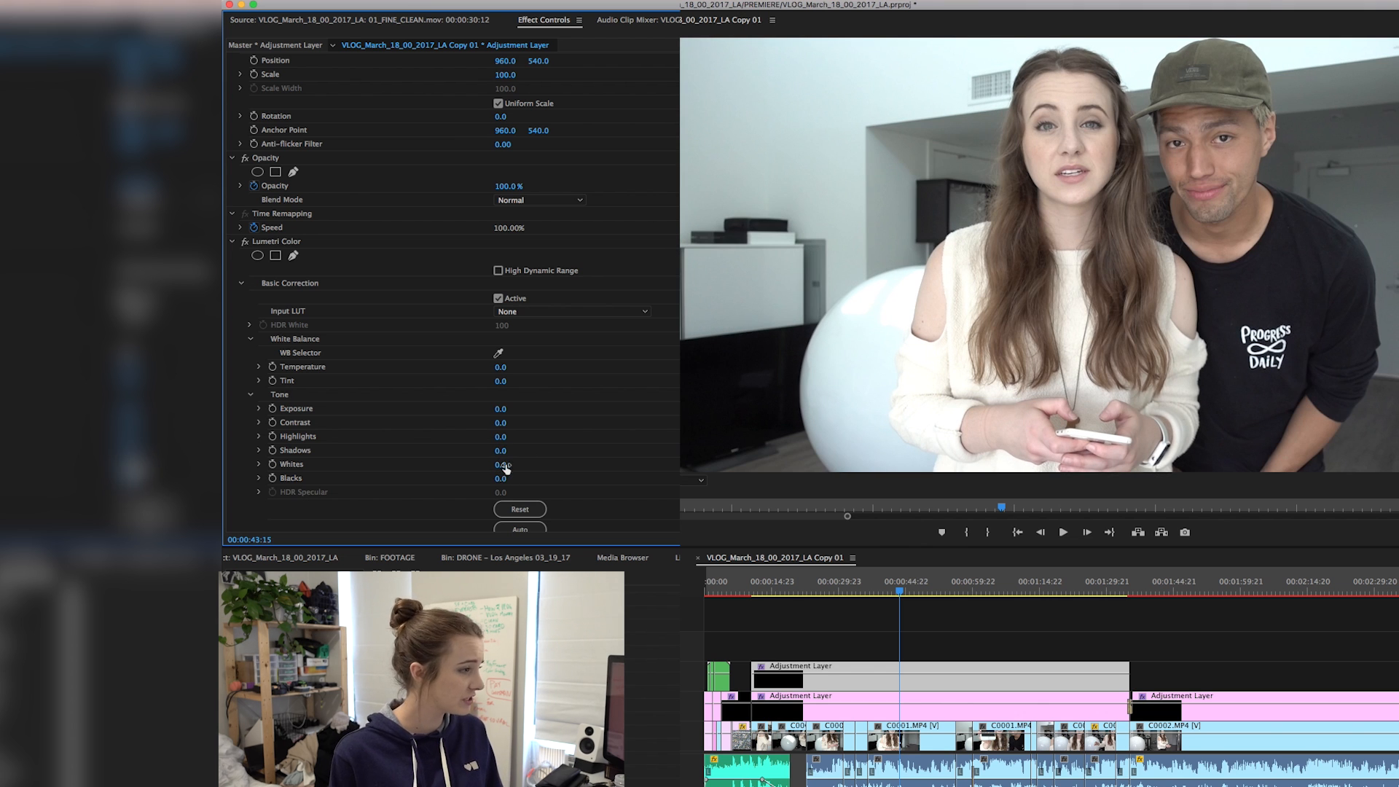
Step: Try Blacks at 83 in Basic Correction and undo the change
{"action": "left_click_drag", "start_coordinate": [502, 478], "coordinate": [533, 478]}
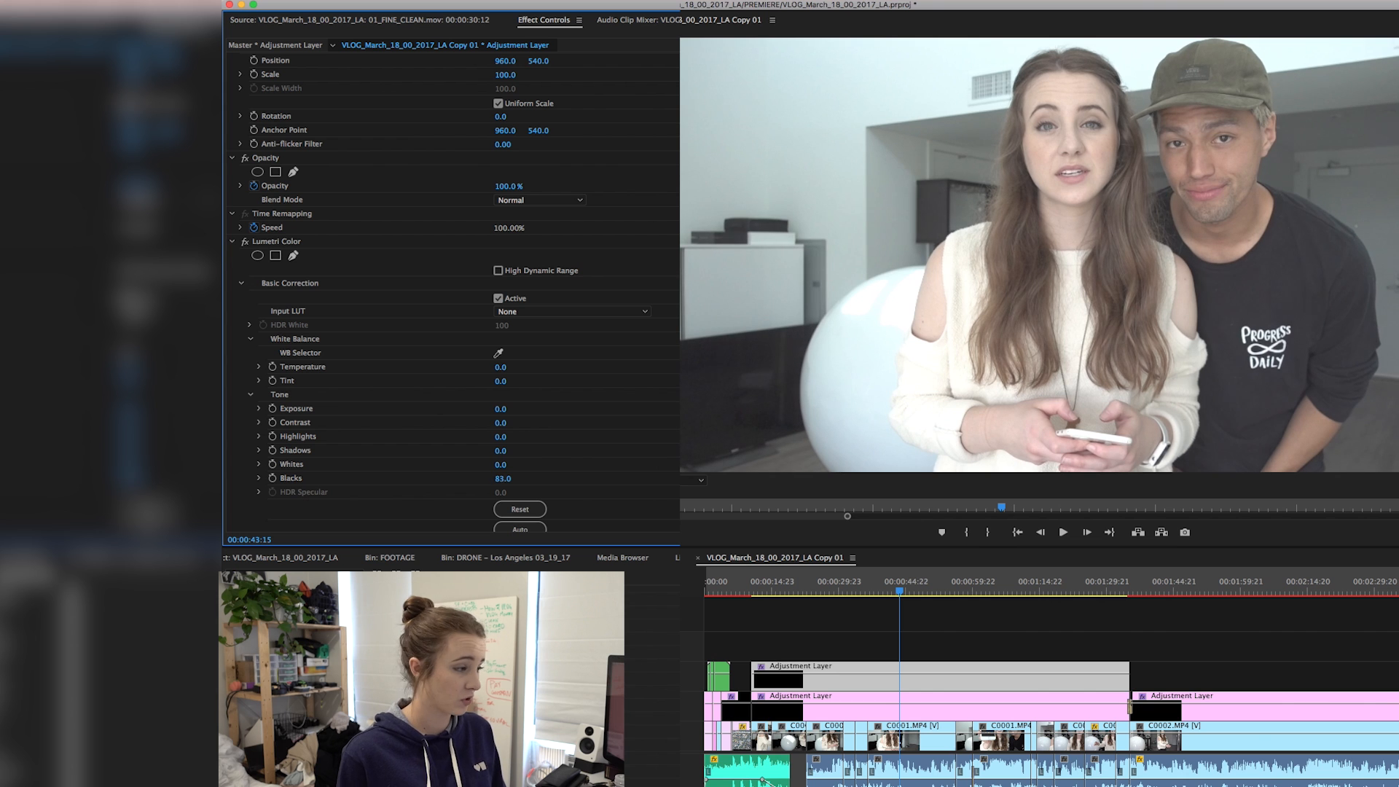
{"action": "key", "text": "super+z"}
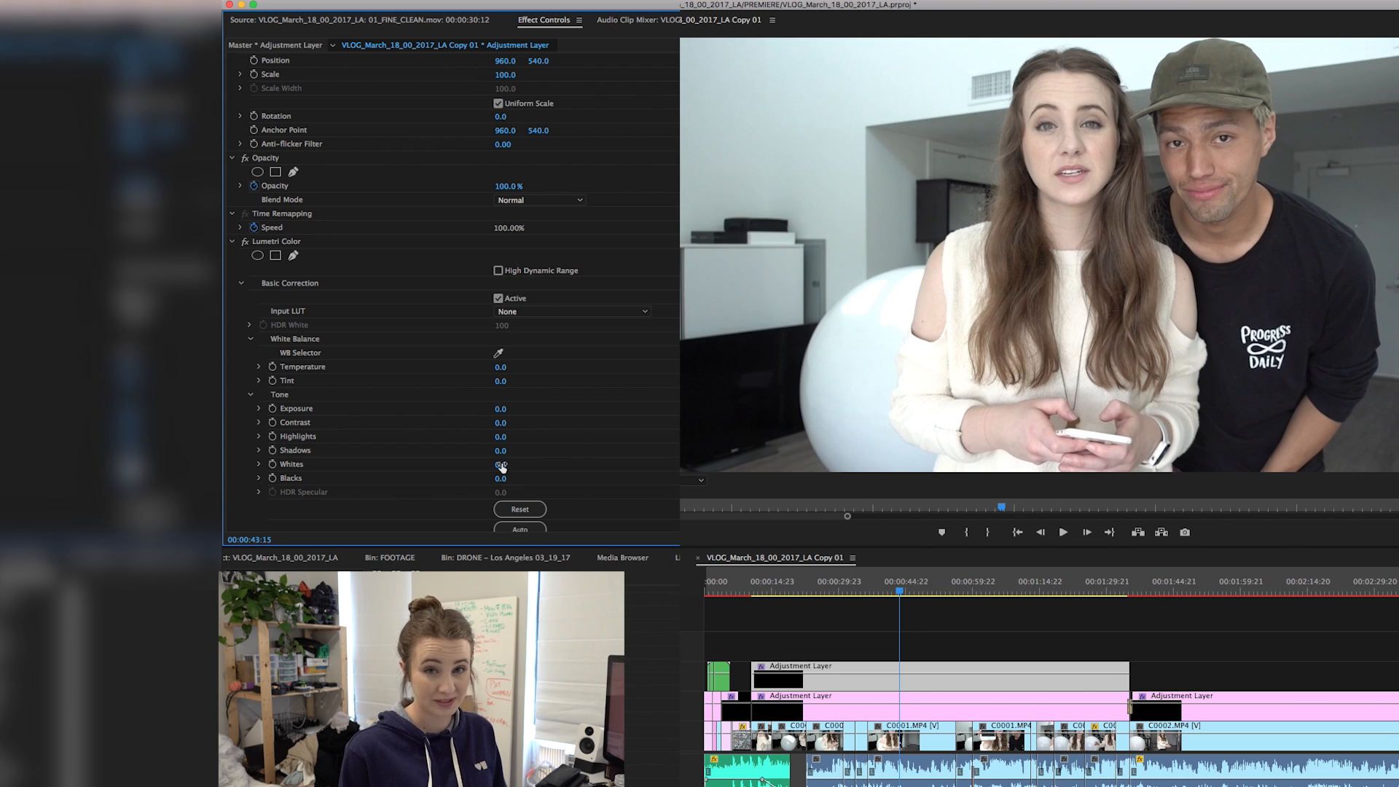
Step: Try Whites at -62 and a lower Blacks value in Basic Correction, undoing each change
{"action": "left_click_drag", "start_coordinate": [502, 465], "coordinate": [515, 464]}
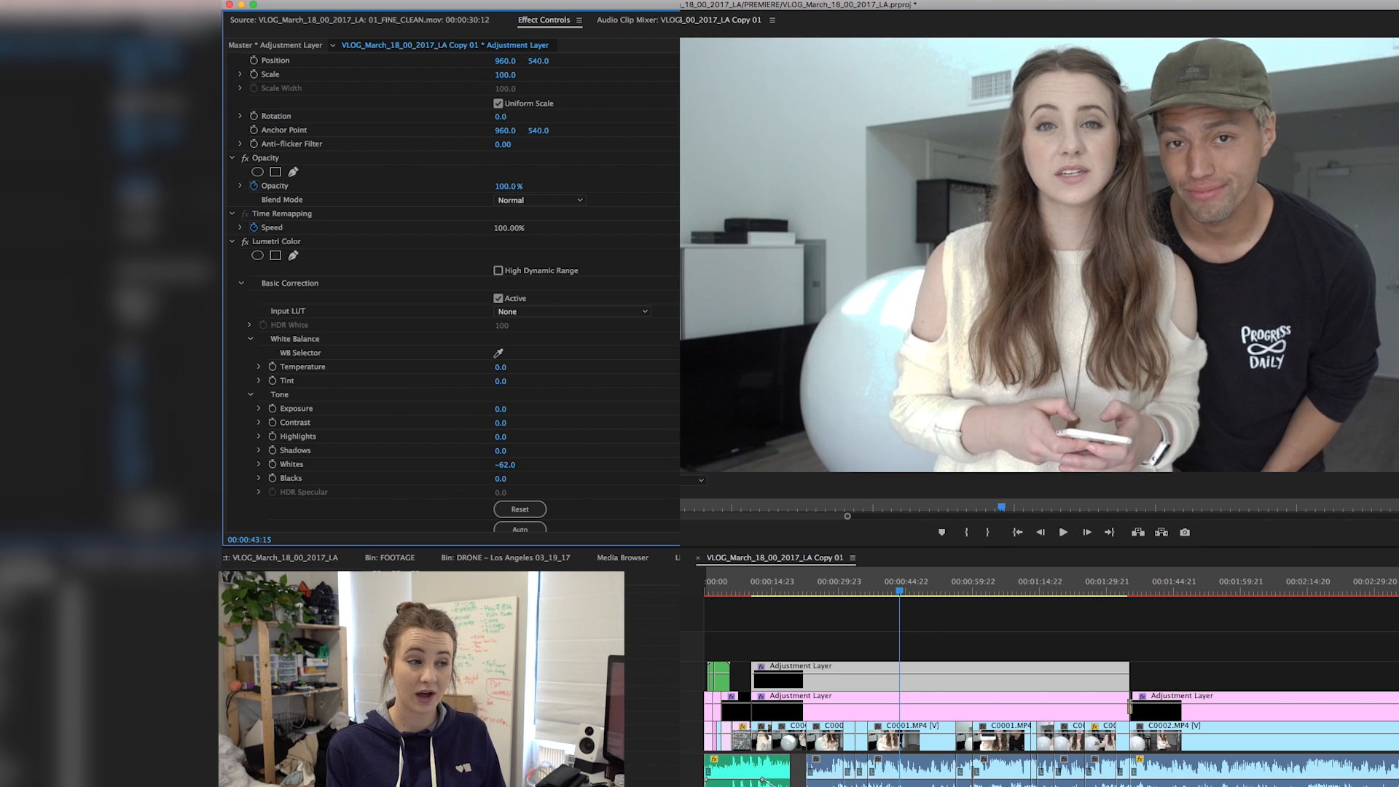
{"action": "key", "text": "super+z"}
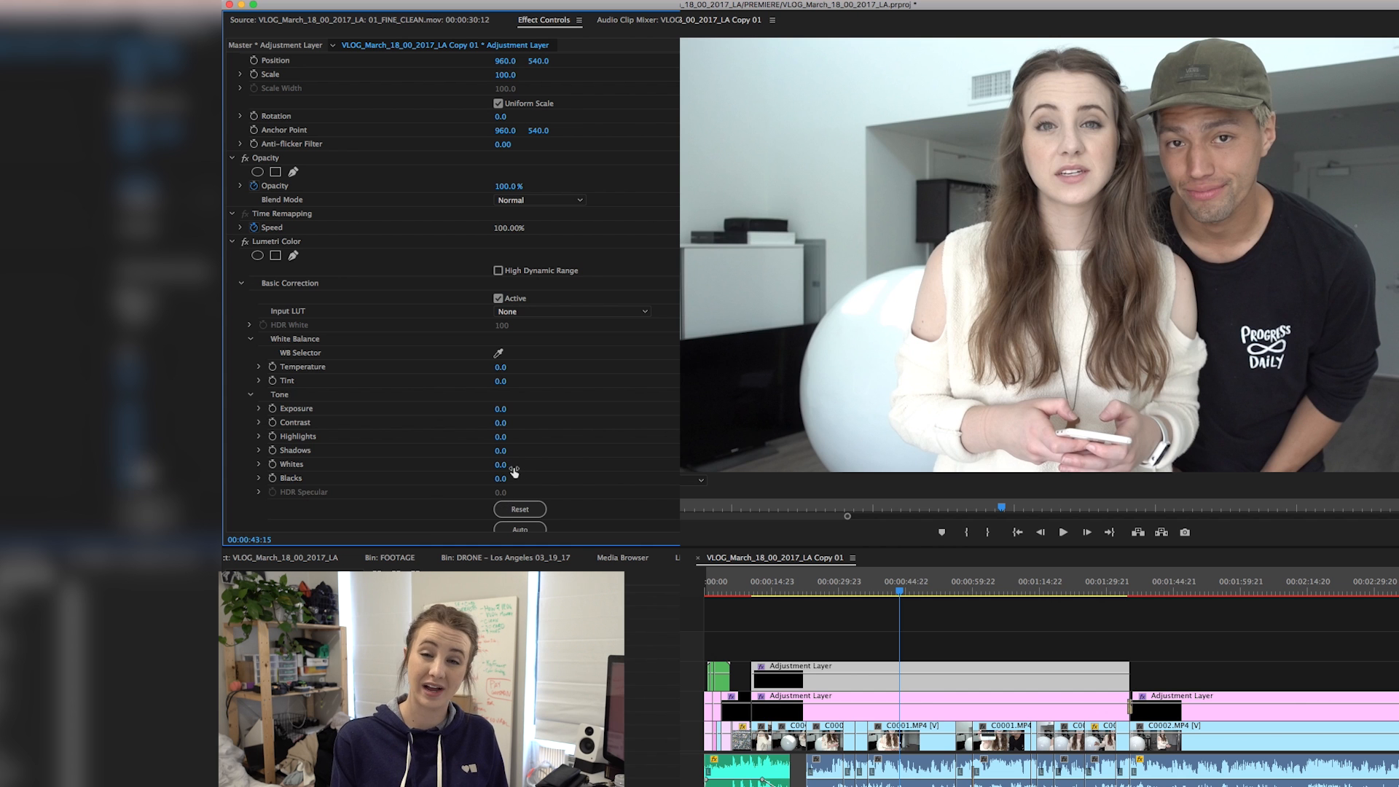
{"action": "left_click_drag", "start_coordinate": [511, 479], "coordinate": [482, 478]}
{"action": "key", "text": "super+z"}
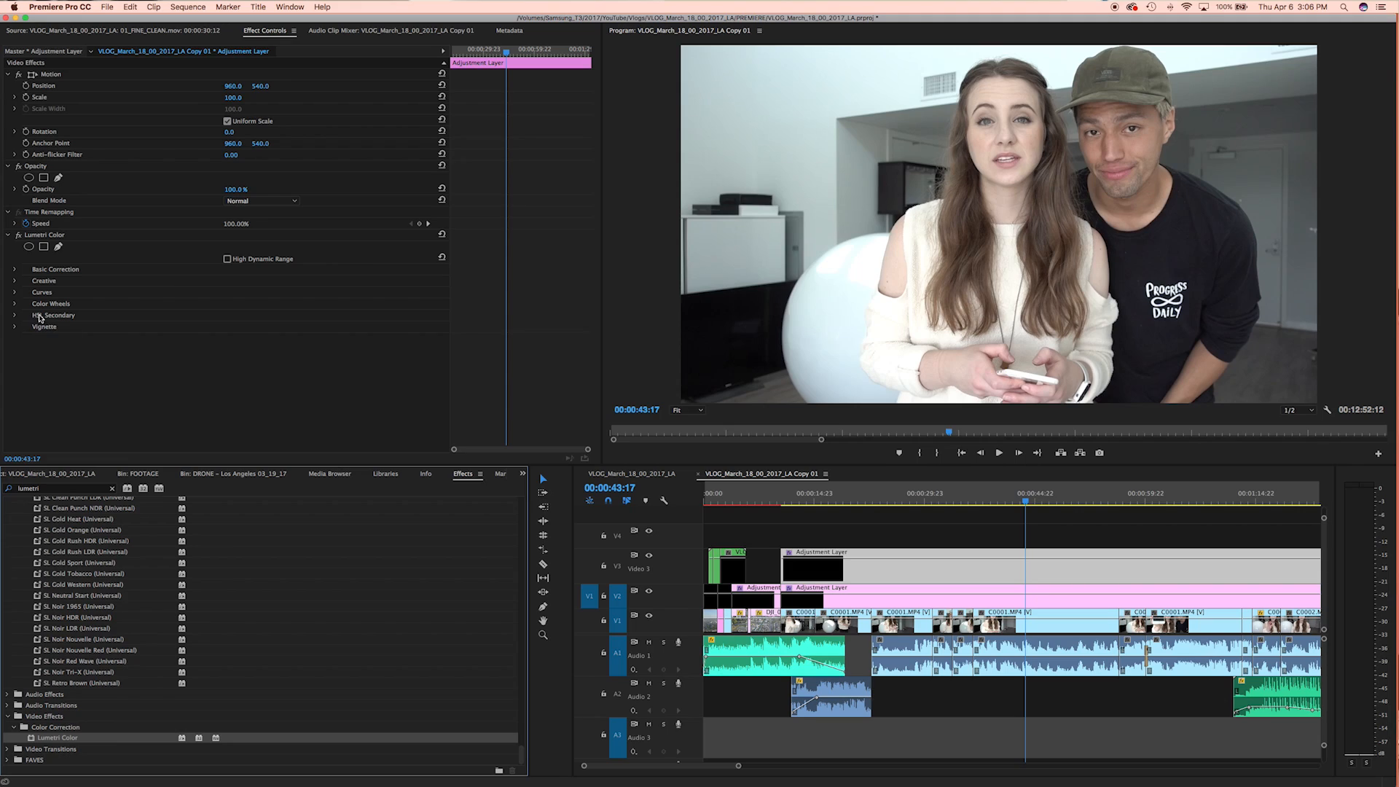
Step: Shape the Lumetri Color RGB curve into a slight S-curve and compare the image with the effect off and on
{"action": "left_click", "coordinate": [15, 293]}
{"action": "scroll", "coordinate": [73, 369], "scroll_direction": "down", "scroll_amount": 5}
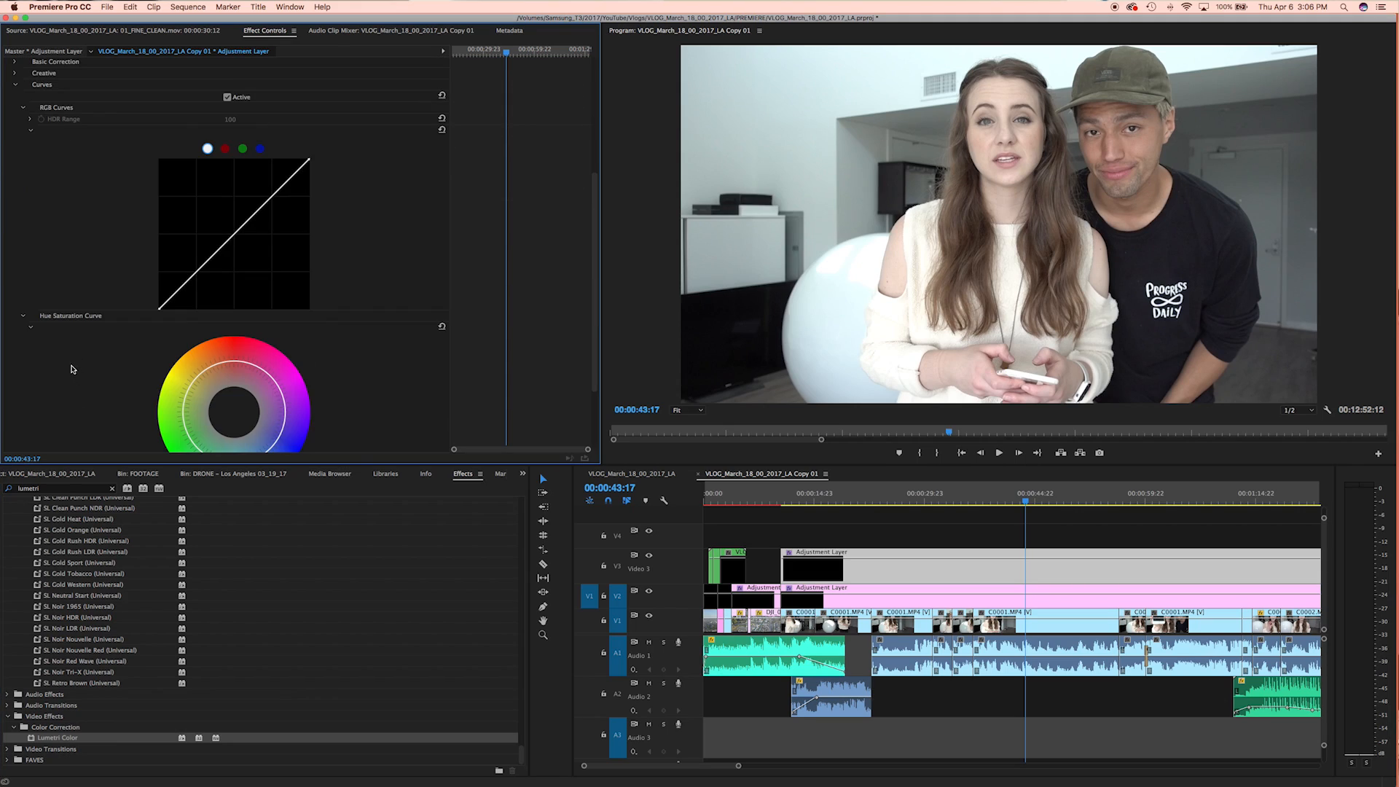
{"action": "left_click", "coordinate": [197, 279]}
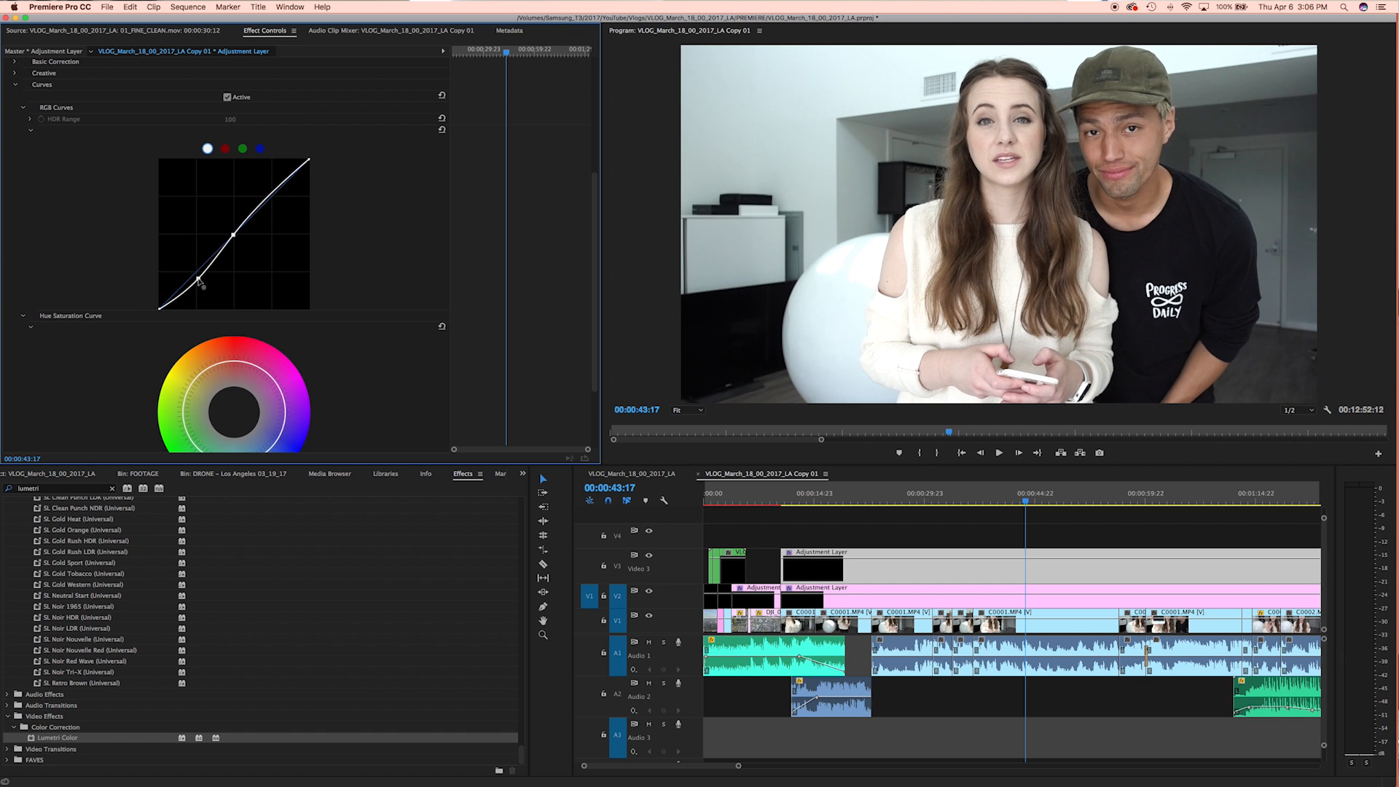
{"action": "left_click_drag", "start_coordinate": [268, 198], "coordinate": [268, 194]}
{"action": "scroll", "coordinate": [92, 208], "scroll_direction": "up", "scroll_amount": 5}
{"action": "left_click", "coordinate": [19, 236]}
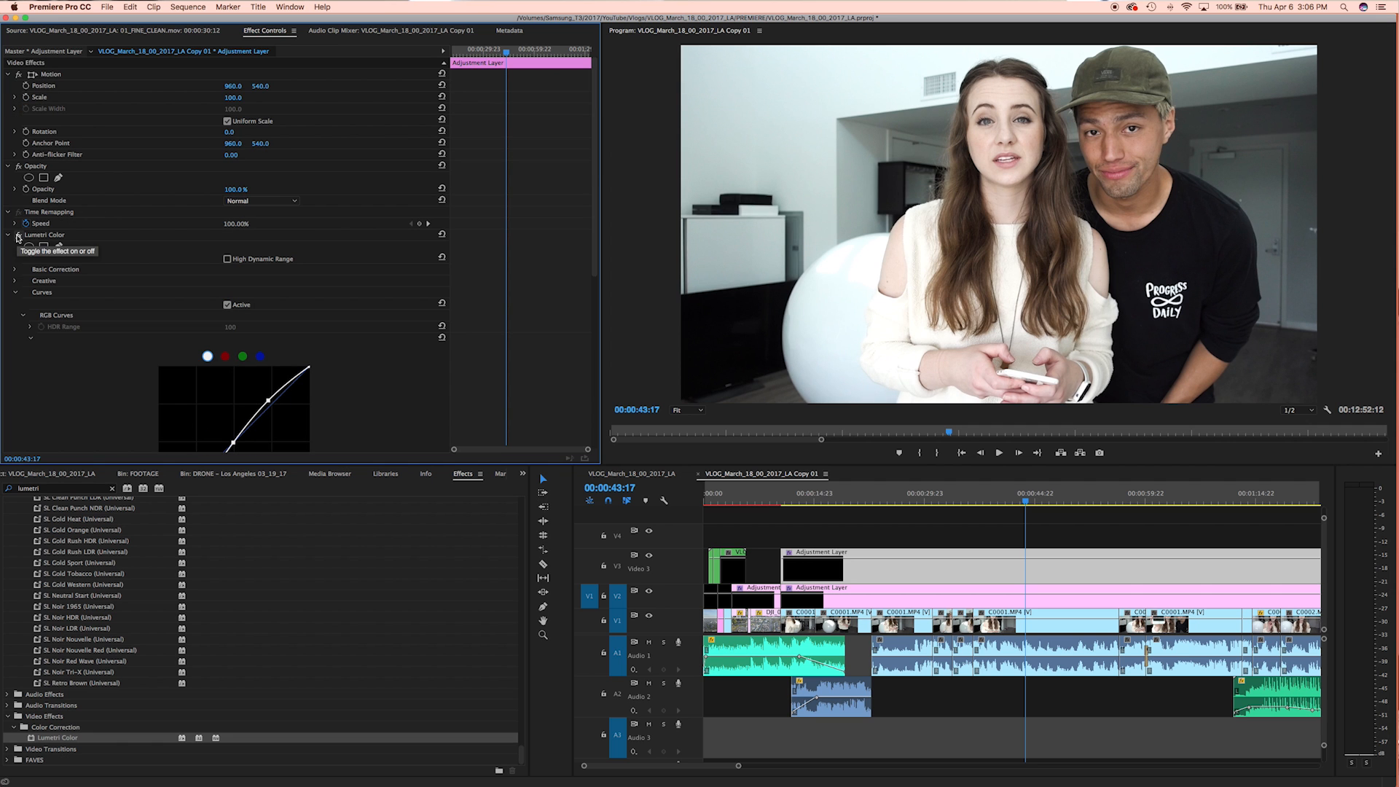
{"action": "left_click", "coordinate": [18, 235]}
Step: Set Saturation to 121 and Whites to -29 in Basic Correction
{"action": "left_click", "coordinate": [14, 269]}
{"action": "scroll", "coordinate": [242, 266], "scroll_direction": "down", "scroll_amount": 5}
{"action": "left_click_drag", "start_coordinate": [233, 258], "coordinate": [249, 258]}
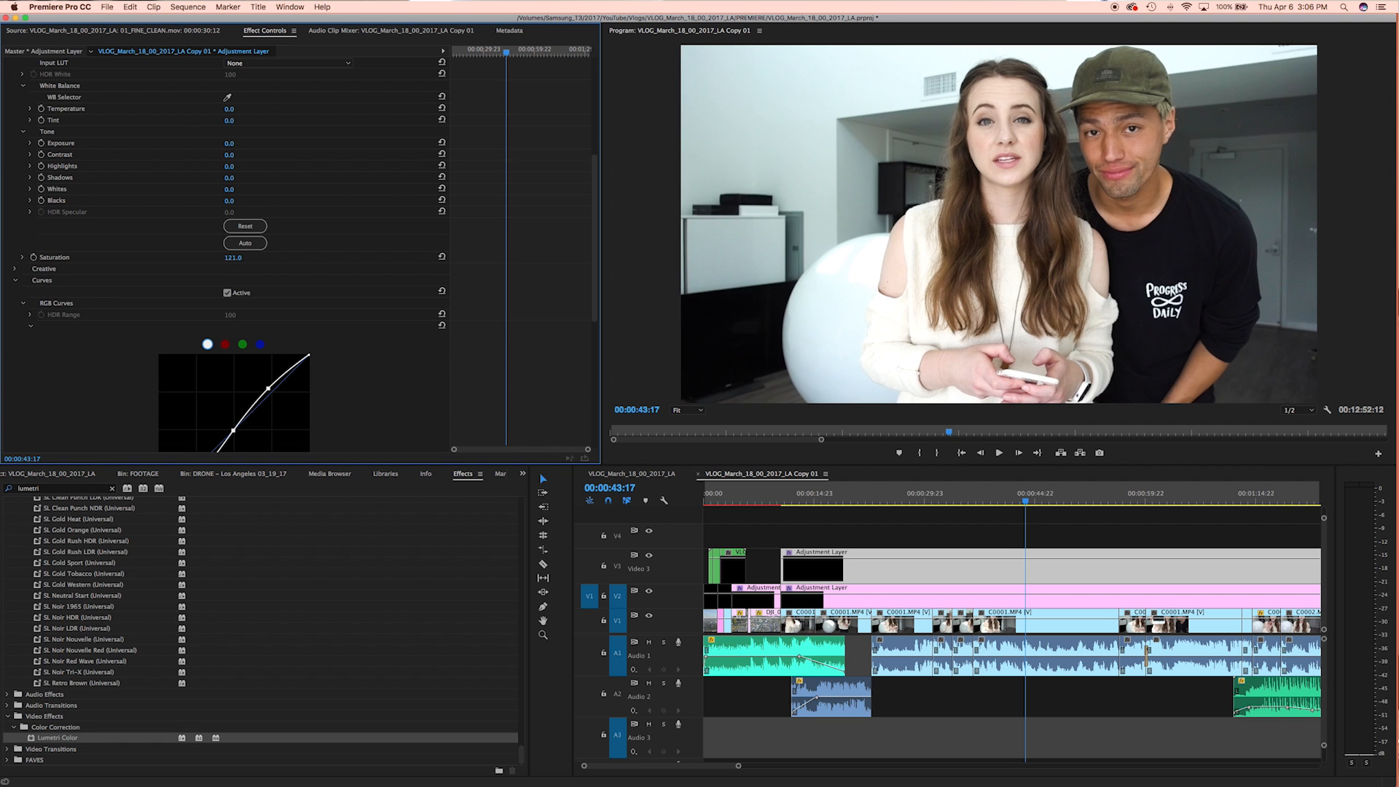
{"action": "scroll", "coordinate": [240, 260], "scroll_direction": "up", "scroll_amount": 5}
{"action": "left_click_drag", "start_coordinate": [230, 408], "coordinate": [209, 408]}
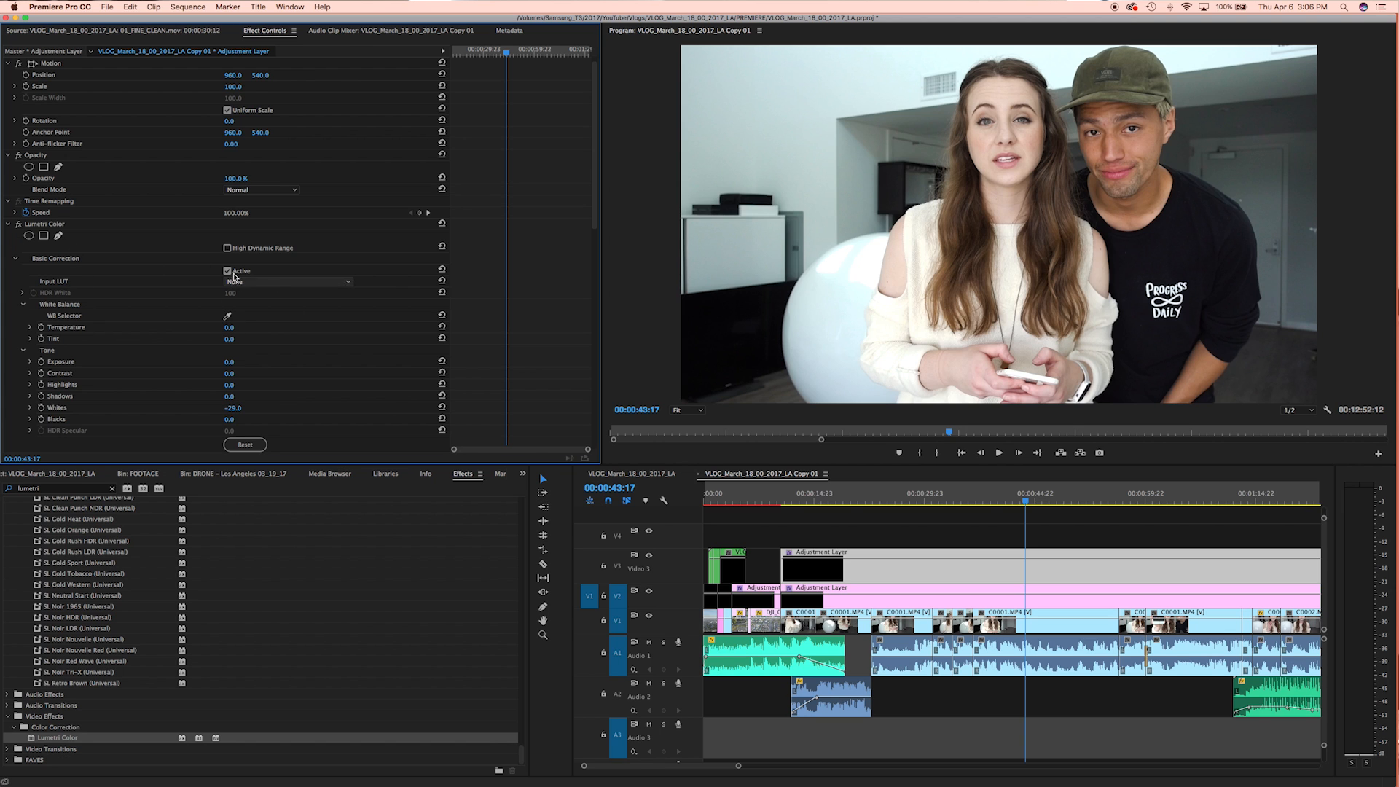
Step: Try the AMIRA_Default_LogC2Rec709 and ARRI_Universal_HD input LUTs, settling on AlexaV3_K1S1_LogC2Video_DCIP3_EE
{"action": "left_click", "coordinate": [260, 282]}
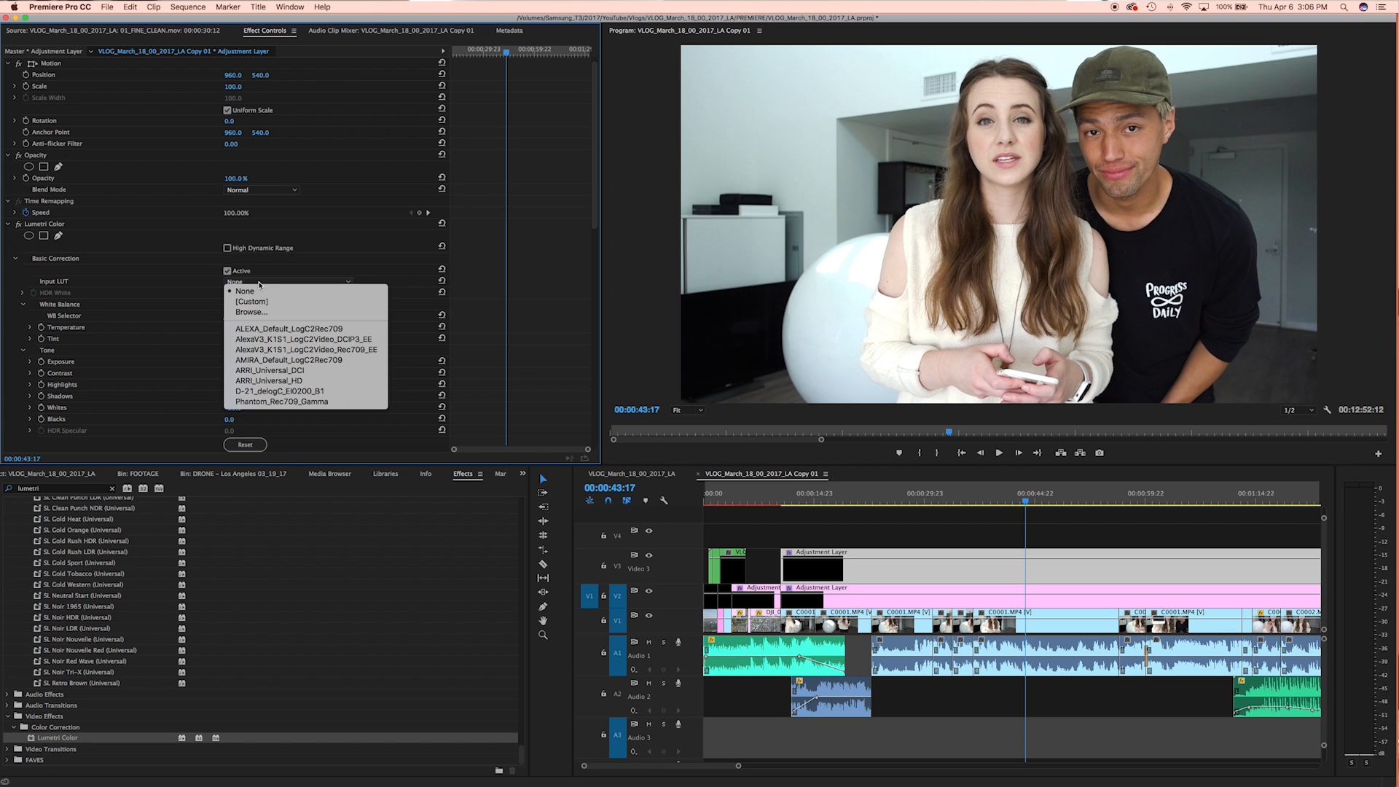
{"action": "left_click", "coordinate": [347, 360]}
{"action": "left_click", "coordinate": [272, 283]}
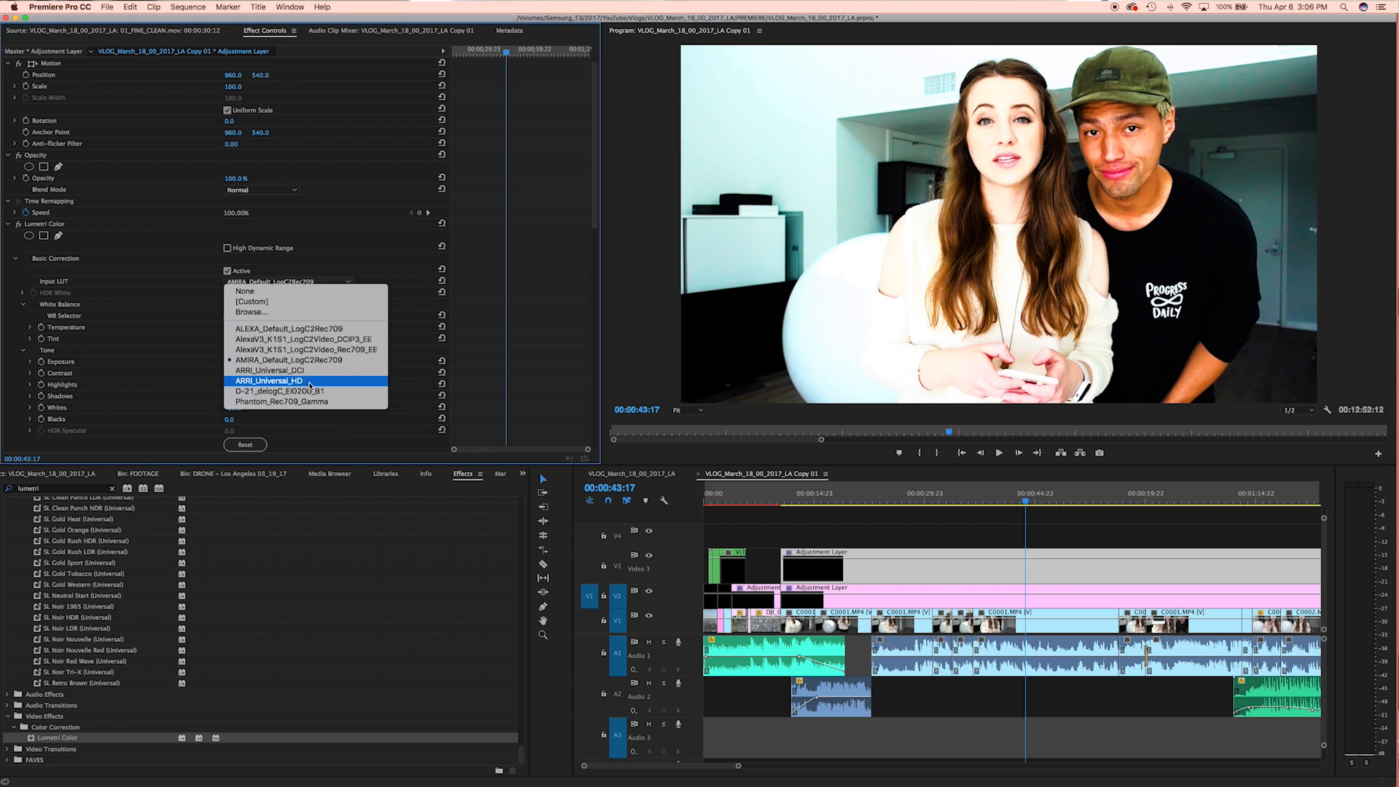
{"action": "left_click", "coordinate": [309, 370]}
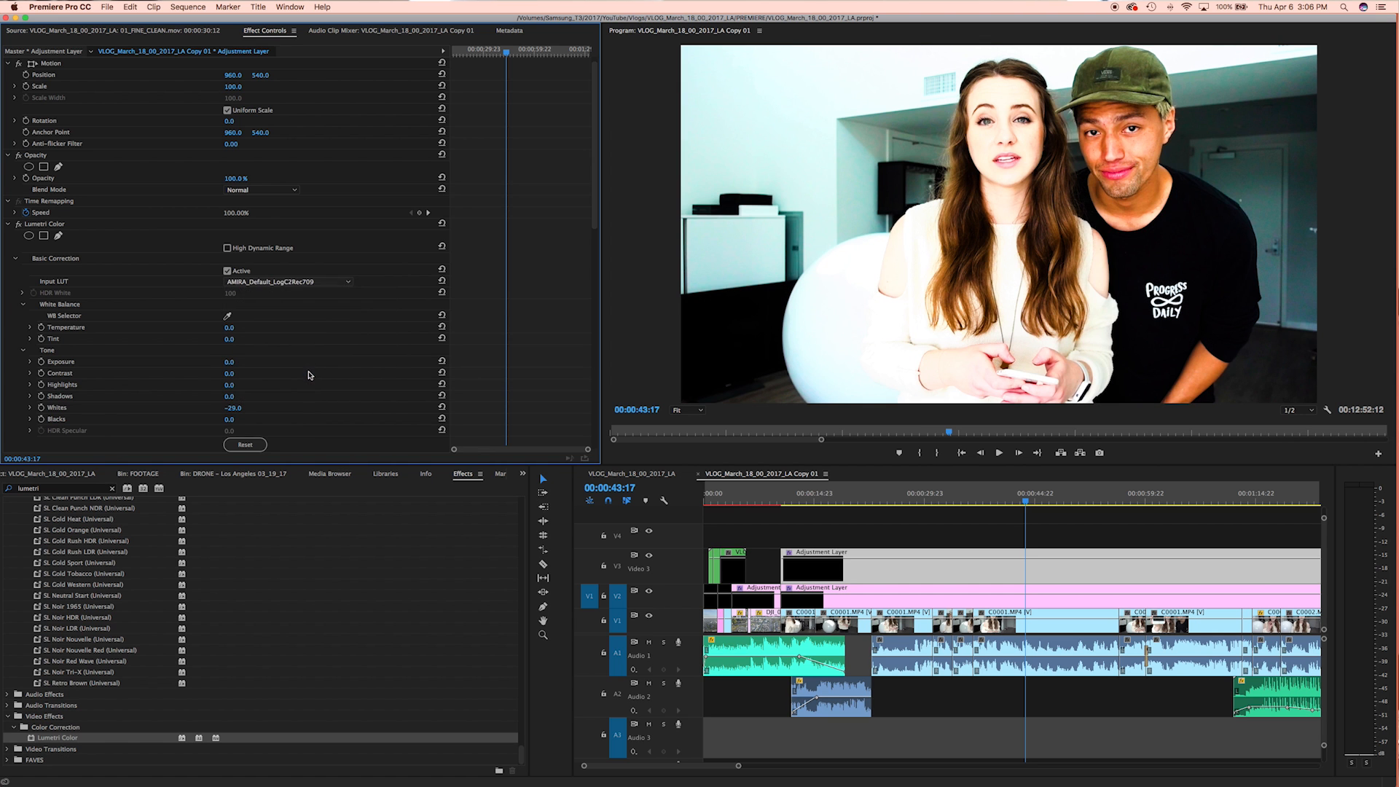
{"action": "left_click", "coordinate": [298, 284]}
{"action": "left_click", "coordinate": [277, 381]}
{"action": "left_click", "coordinate": [281, 284]}
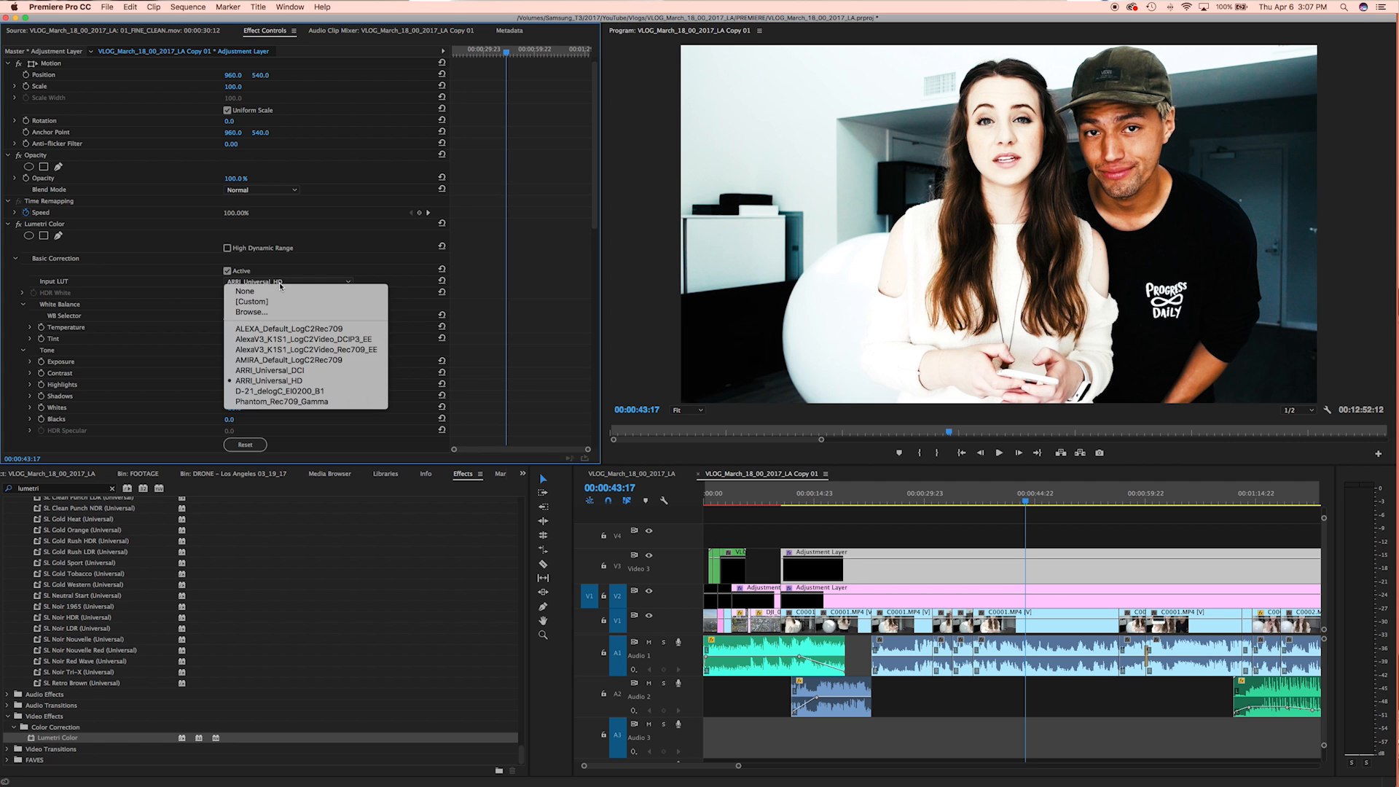
{"action": "left_click", "coordinate": [277, 390]}
{"action": "left_click", "coordinate": [278, 284]}
{"action": "left_click", "coordinate": [342, 349]}
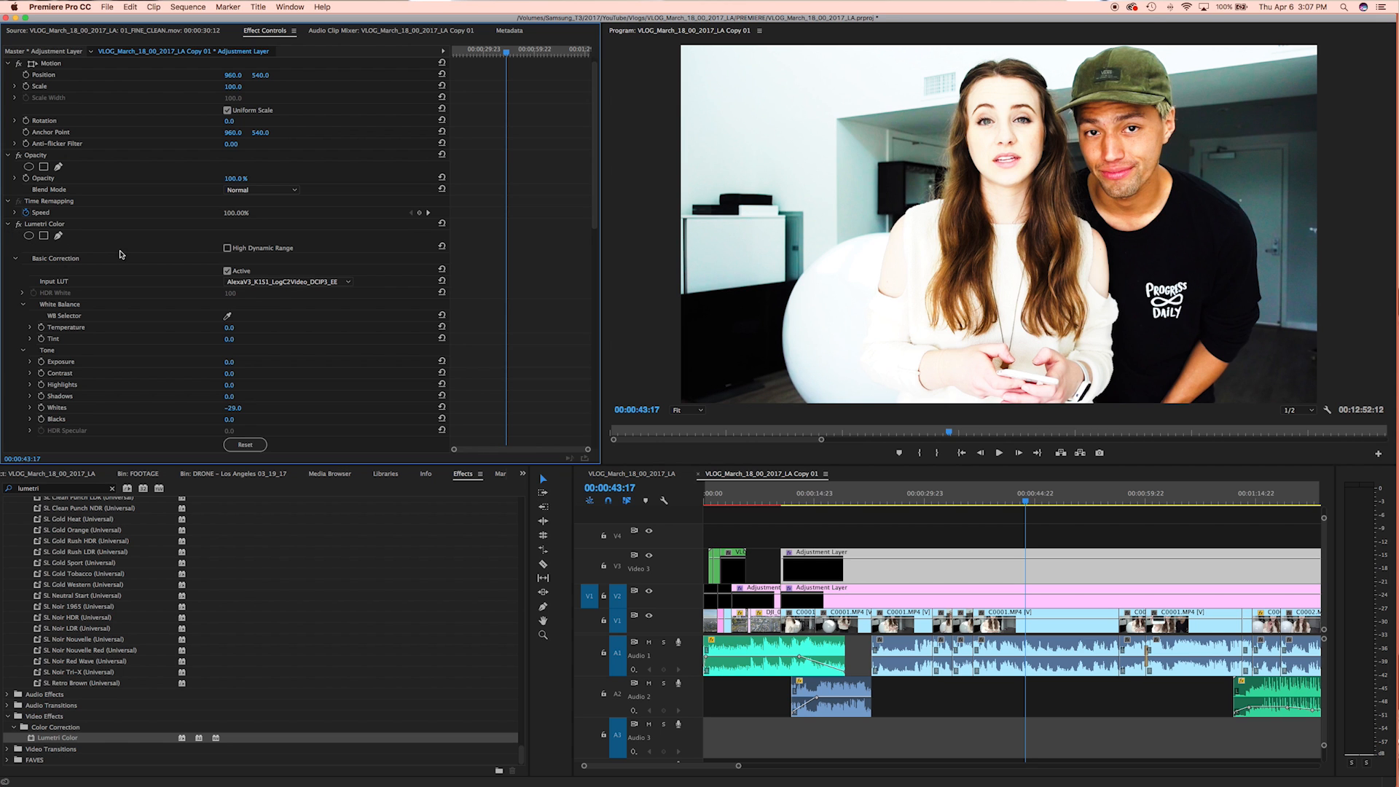
Step: Reduce the Opacity of the upper adjustment layer to 50%
{"action": "scroll", "coordinate": [120, 253], "scroll_direction": "up", "scroll_amount": 1}
{"action": "left_click", "coordinate": [886, 565]}
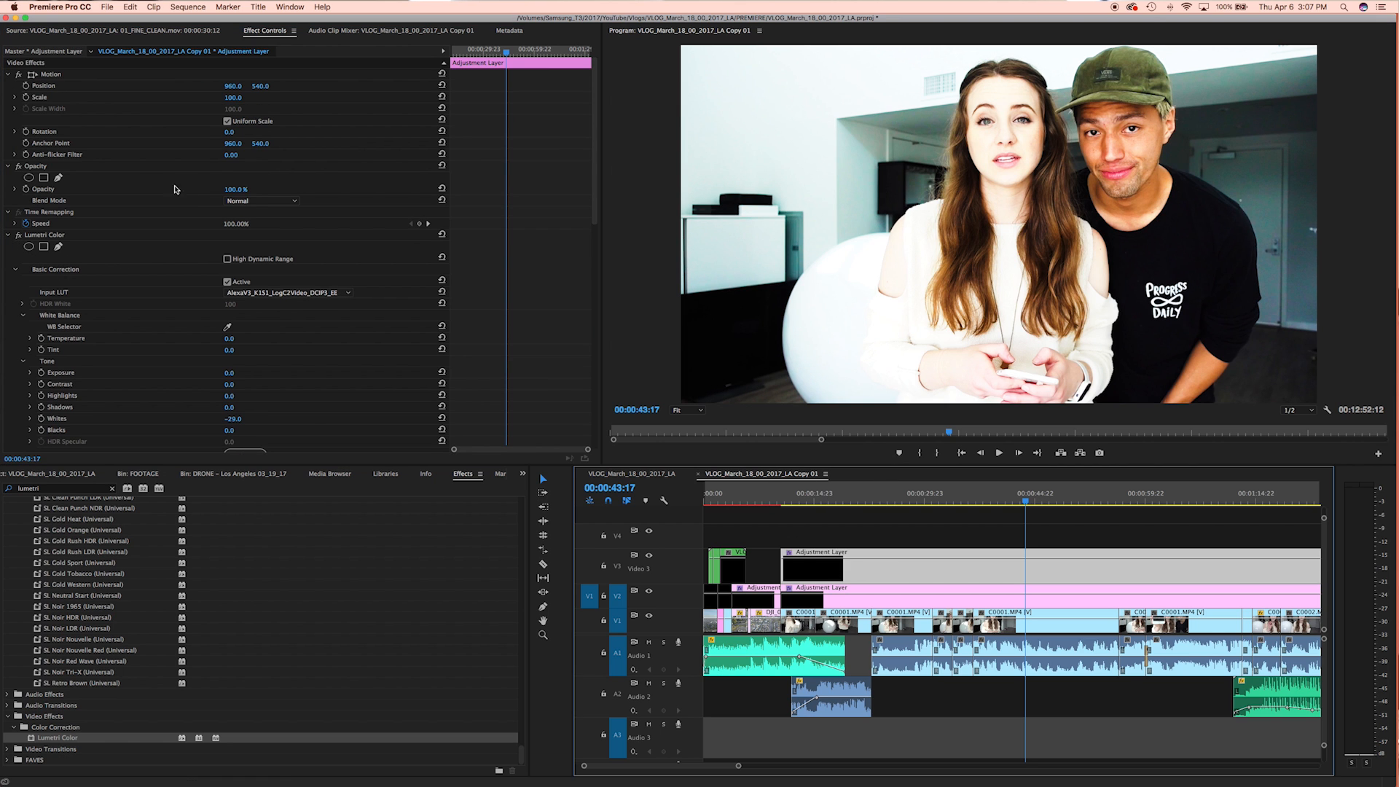
{"action": "left_click", "coordinate": [246, 191]}
{"action": "left_click_drag", "start_coordinate": [238, 190], "coordinate": [207, 191]}
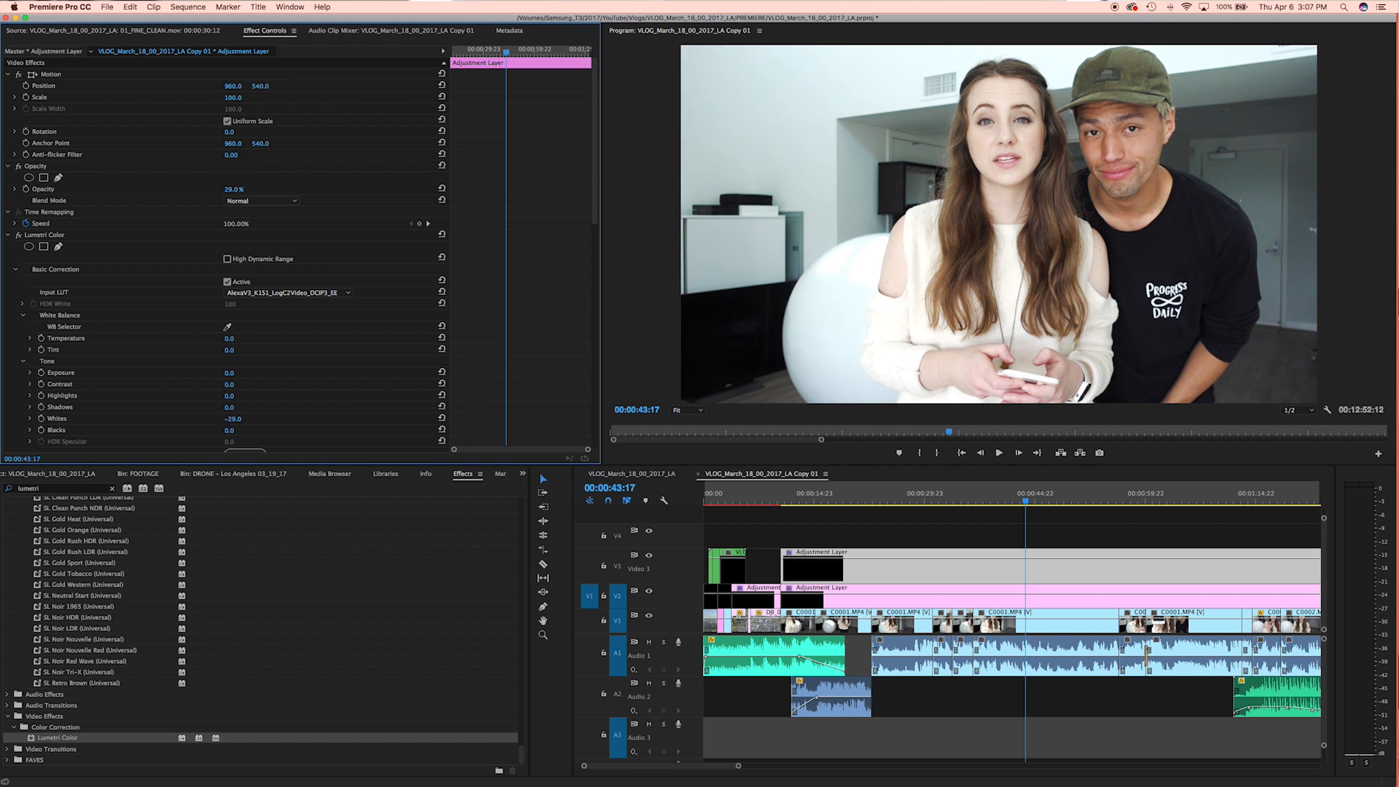
{"action": "left_click_drag", "start_coordinate": [193, 190], "coordinate": [170, 190]}
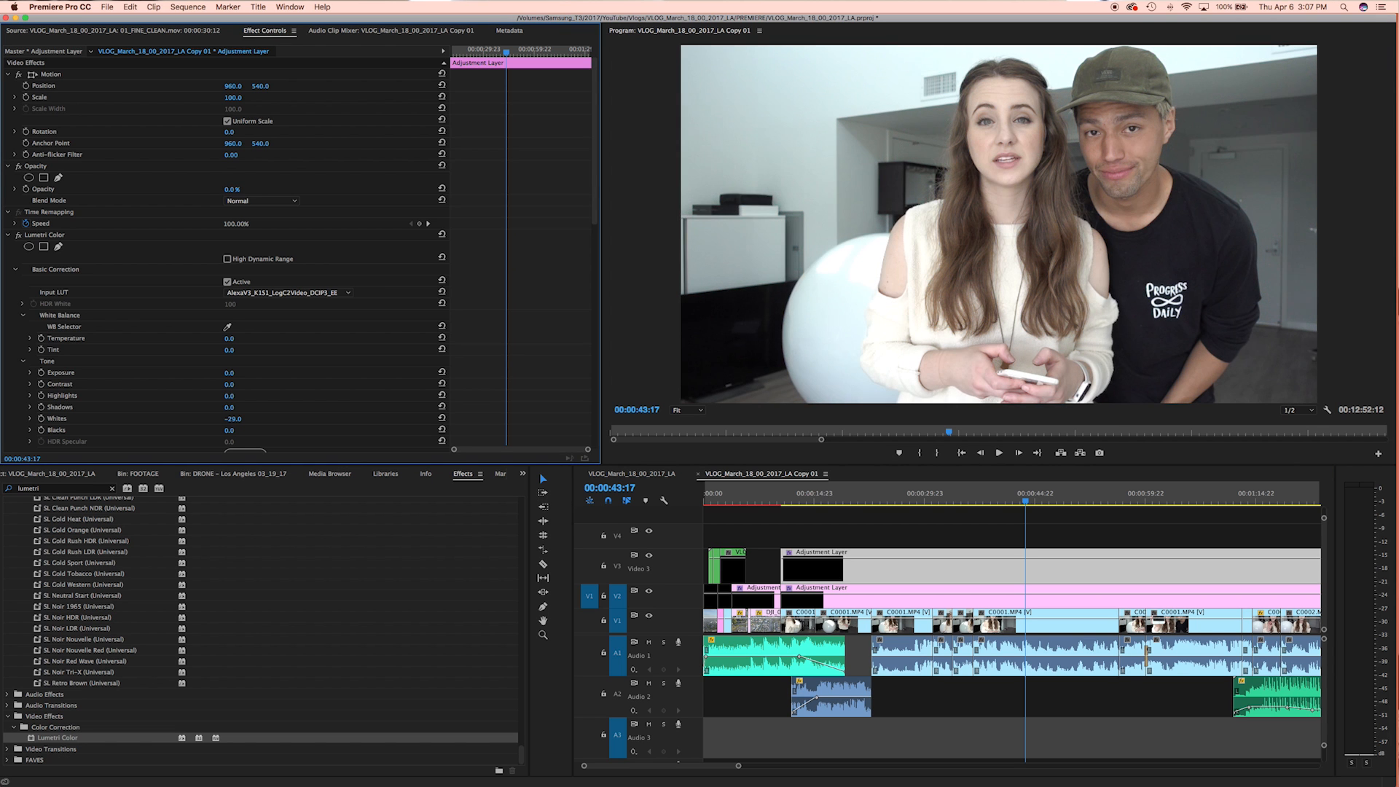
{"action": "left_click", "coordinate": [239, 190]}
Step: Set Whites to -88 and toggle Lumetri Color to compare the image with and without the grade
{"action": "left_click_drag", "start_coordinate": [233, 135], "coordinate": [239, 135]}
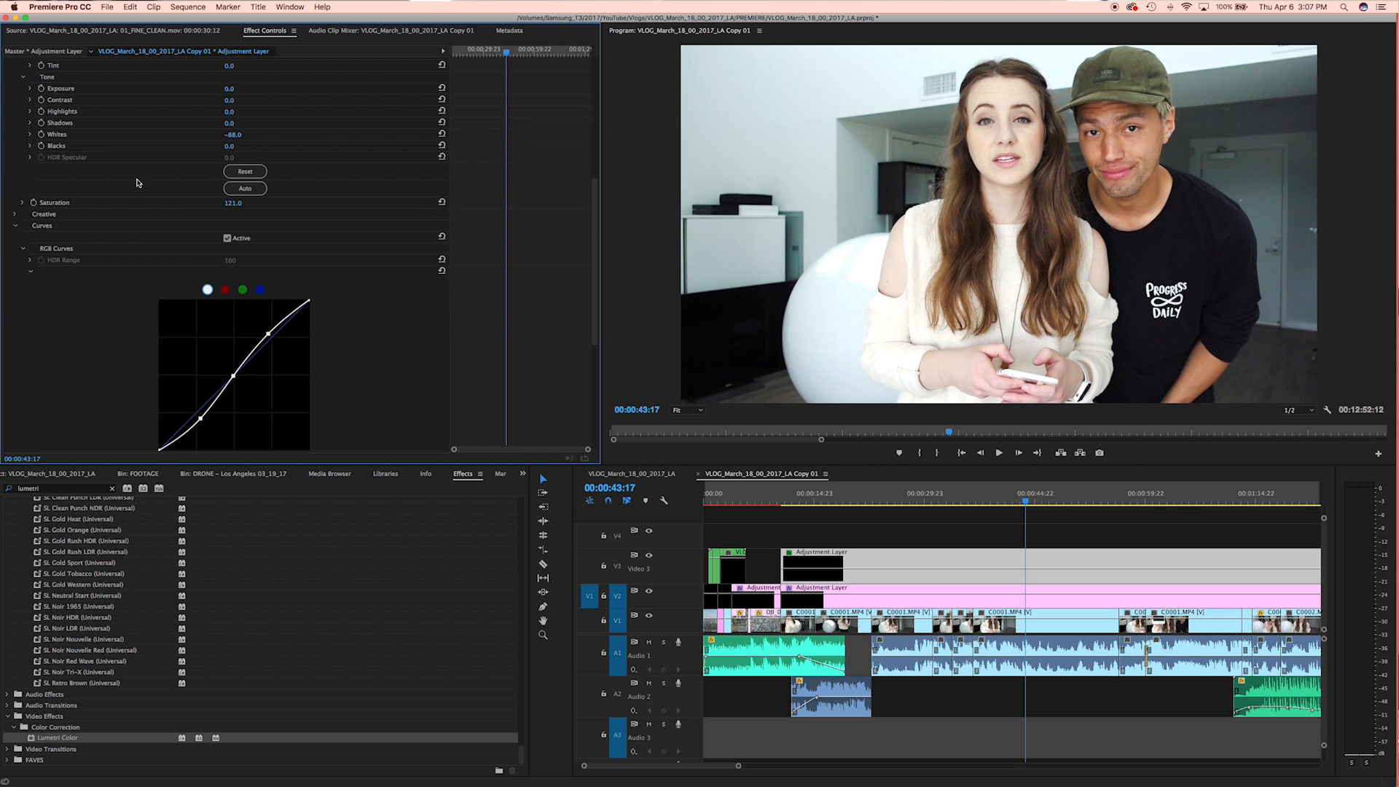
{"action": "scroll", "coordinate": [78, 241], "scroll_direction": "up", "scroll_amount": 5}
{"action": "left_click", "coordinate": [19, 235]}
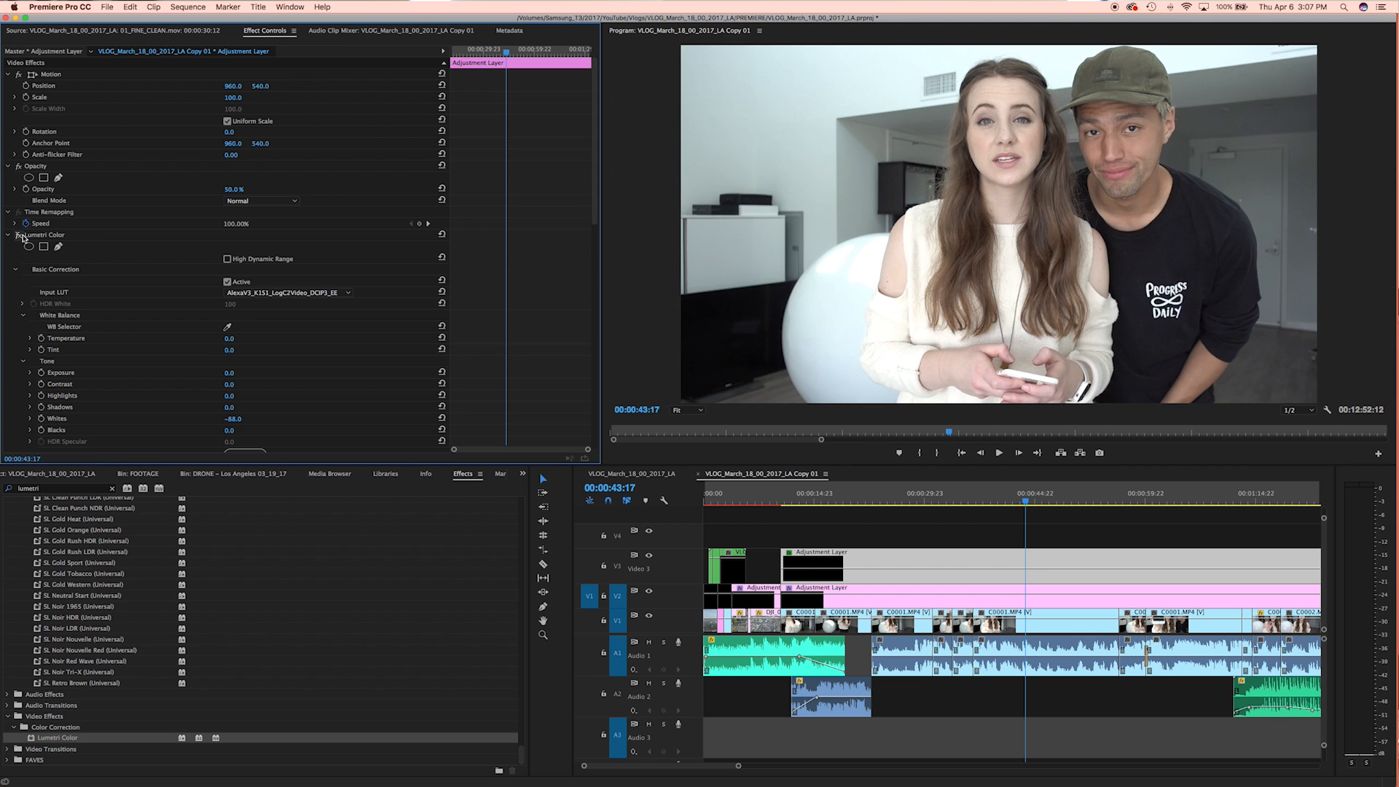
Step: Play back the graded section around 00:00:41 to review the look in motion
{"action": "left_click", "coordinate": [984, 497]}
{"action": "key", "text": "space"}
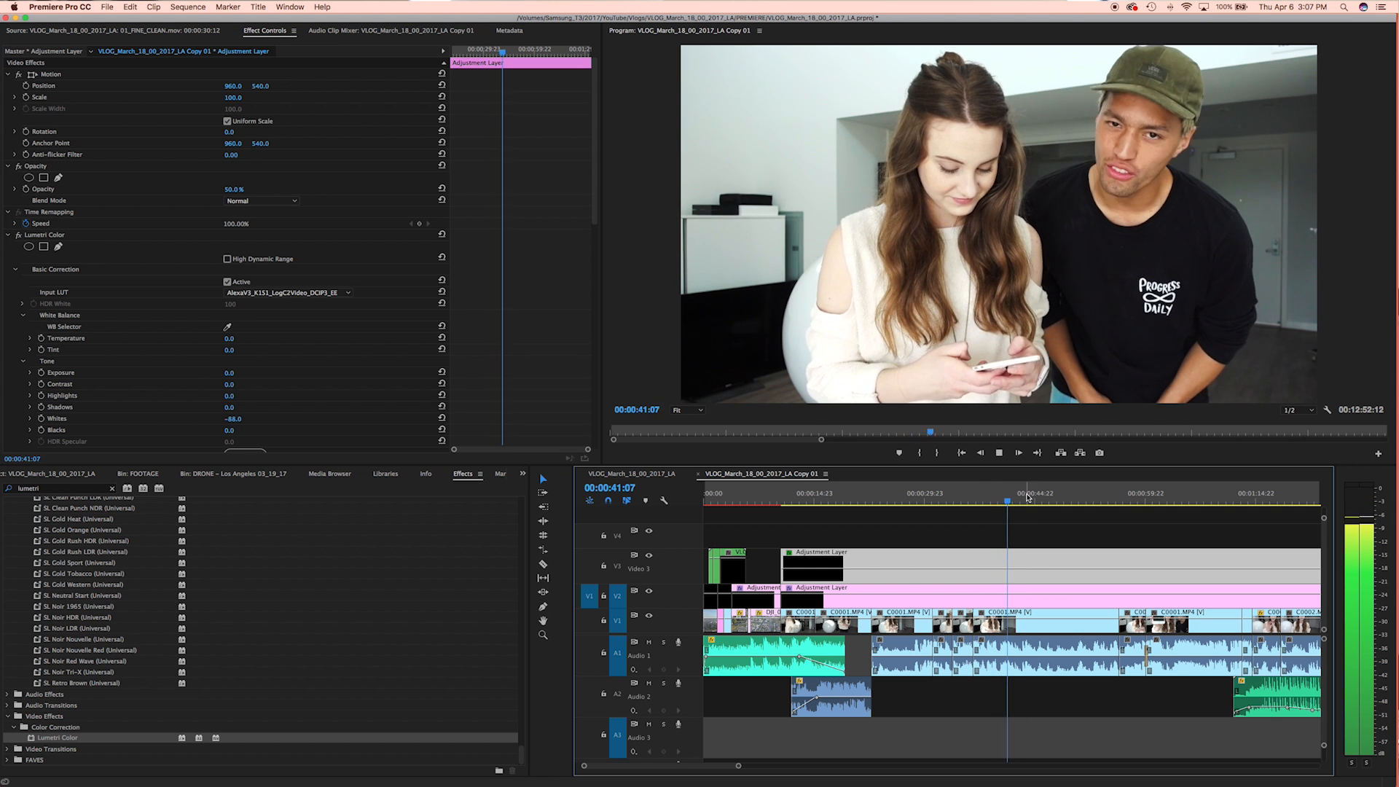
{"action": "key", "text": "space"}
{"action": "left_click", "coordinate": [1299, 410]}
{"action": "left_click", "coordinate": [1300, 419]}
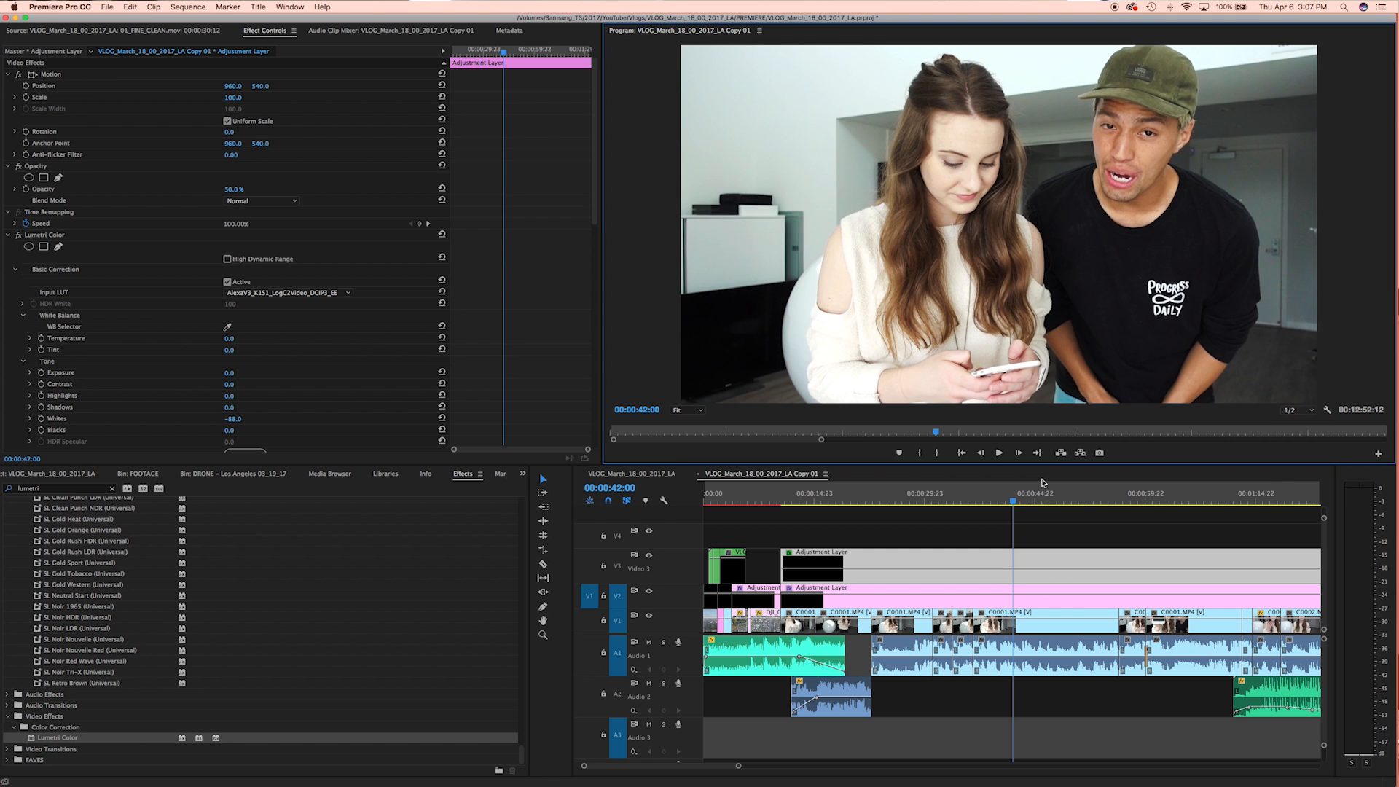
{"action": "left_click", "coordinate": [999, 500]}
{"action": "key", "text": "space"}
{"action": "left_click", "coordinate": [1031, 499]}
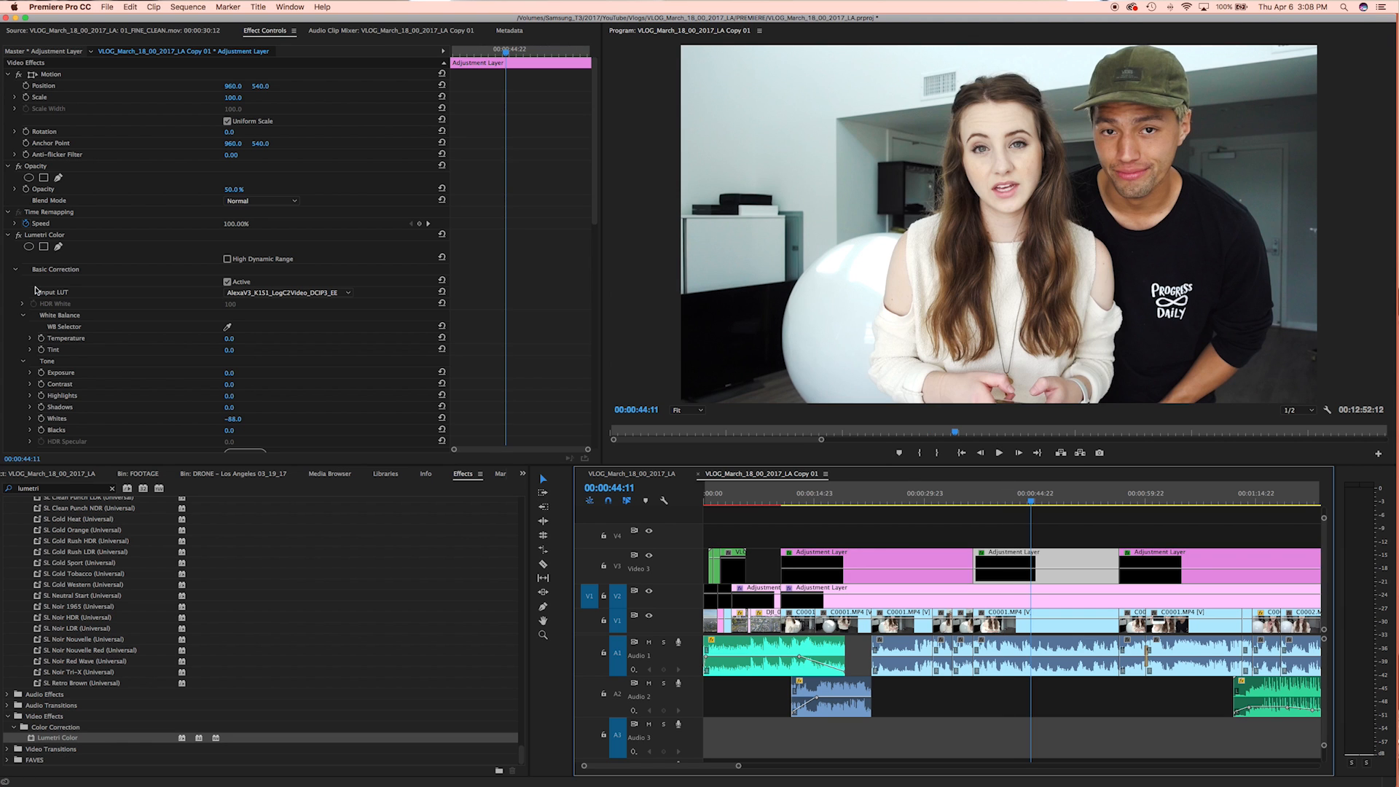
Step: Add an Opacity keyframe of 0% at the start of the middle adjustment layer segment, at 00:00:36:17
{"action": "scroll", "coordinate": [126, 299], "scroll_direction": "down", "scroll_amount": 1}
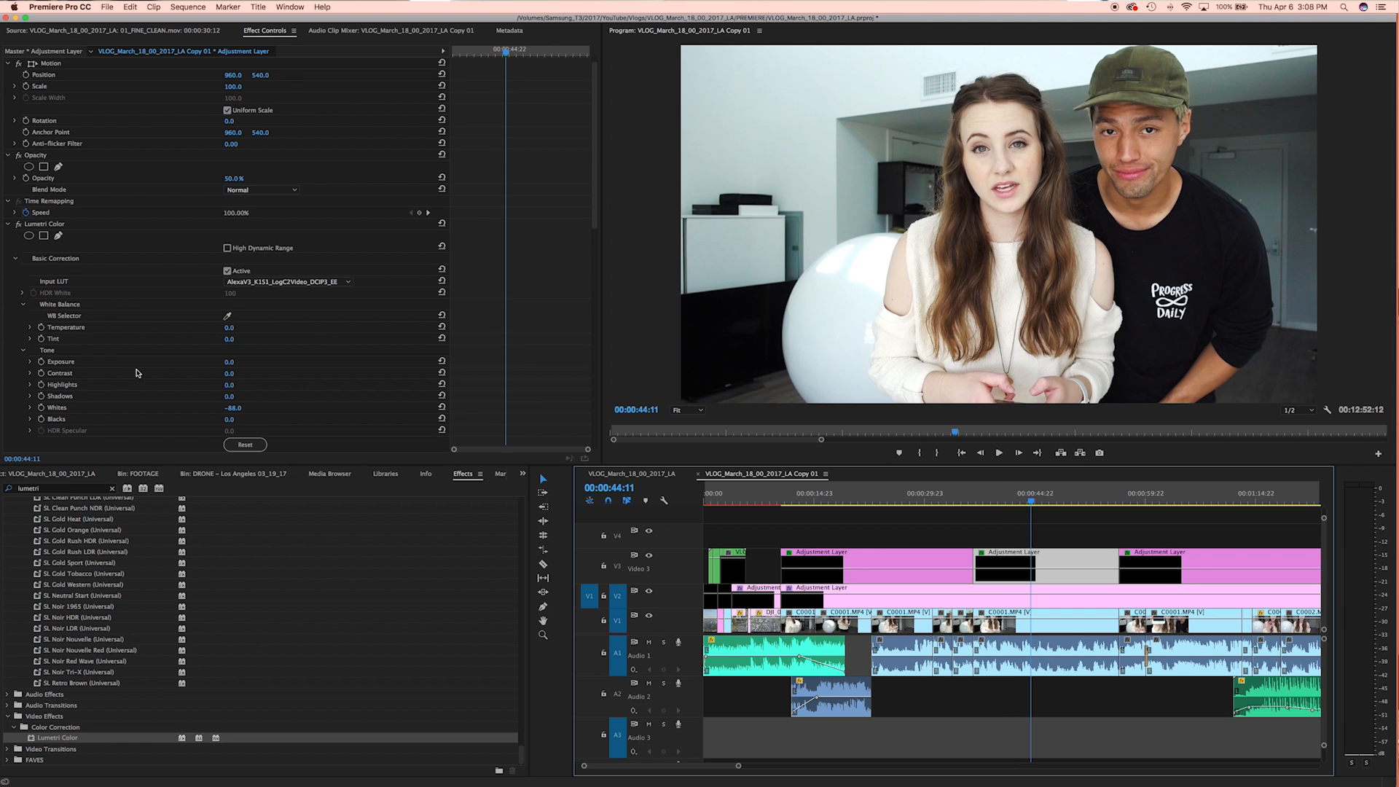
{"action": "left_click", "coordinate": [8, 225]}
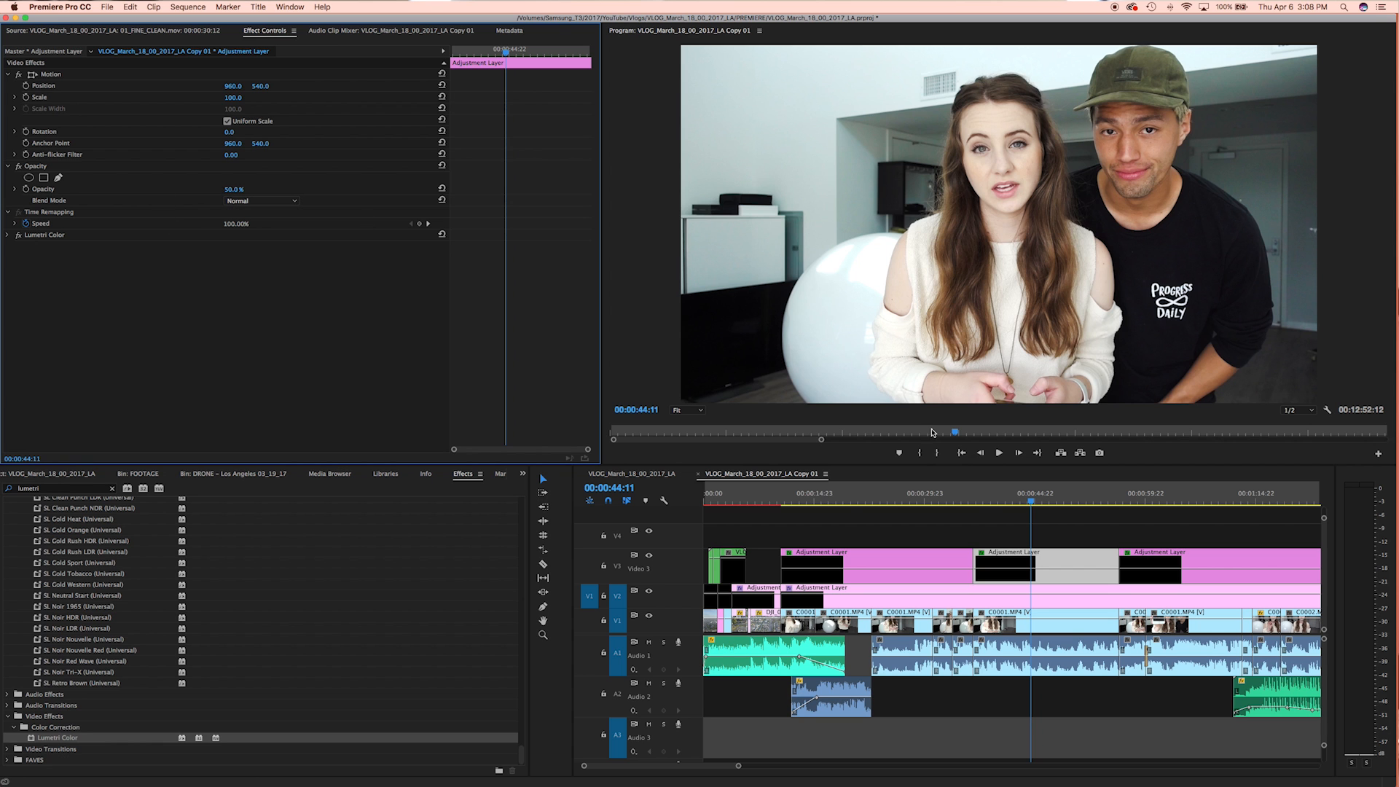
{"action": "left_click_drag", "start_coordinate": [1017, 504], "coordinate": [925, 503]}
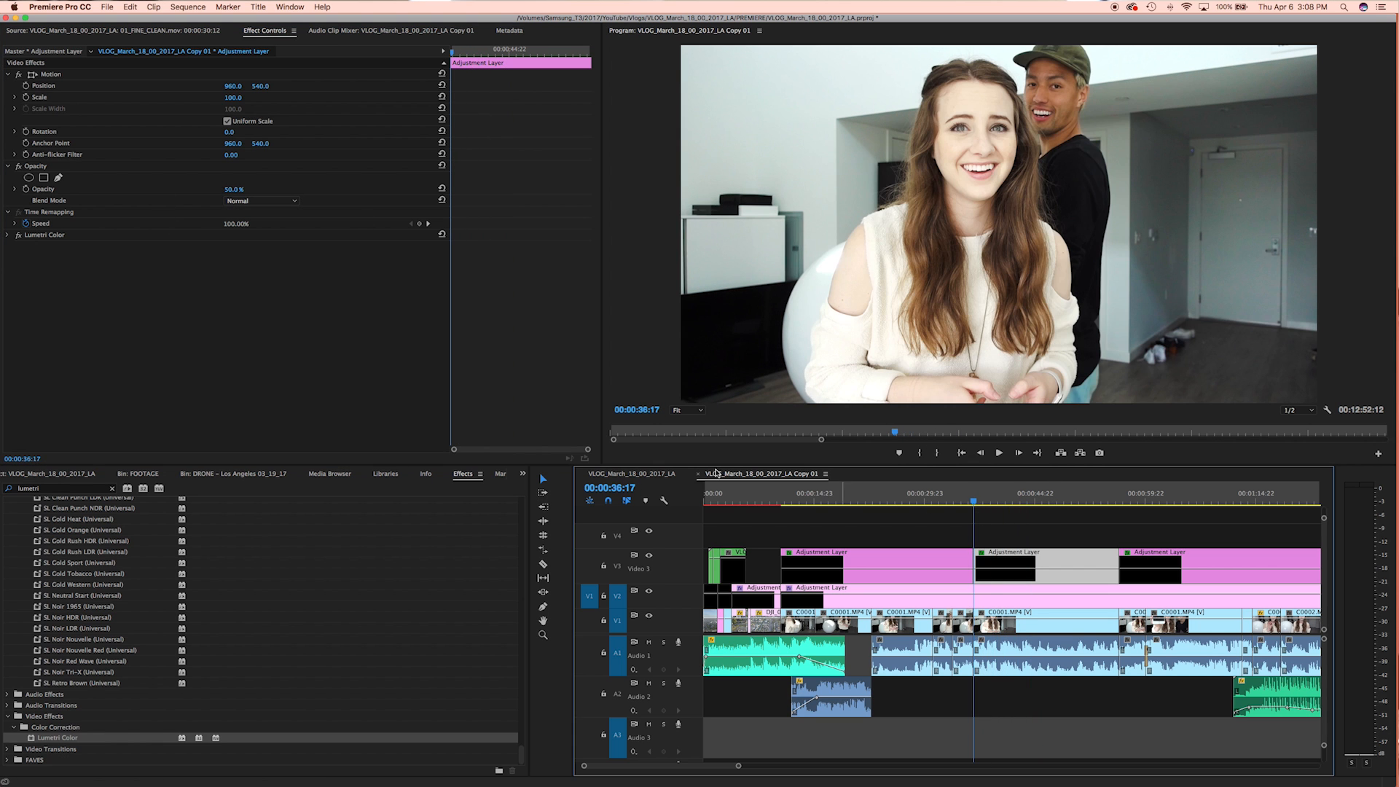
{"action": "left_click", "coordinate": [26, 189]}
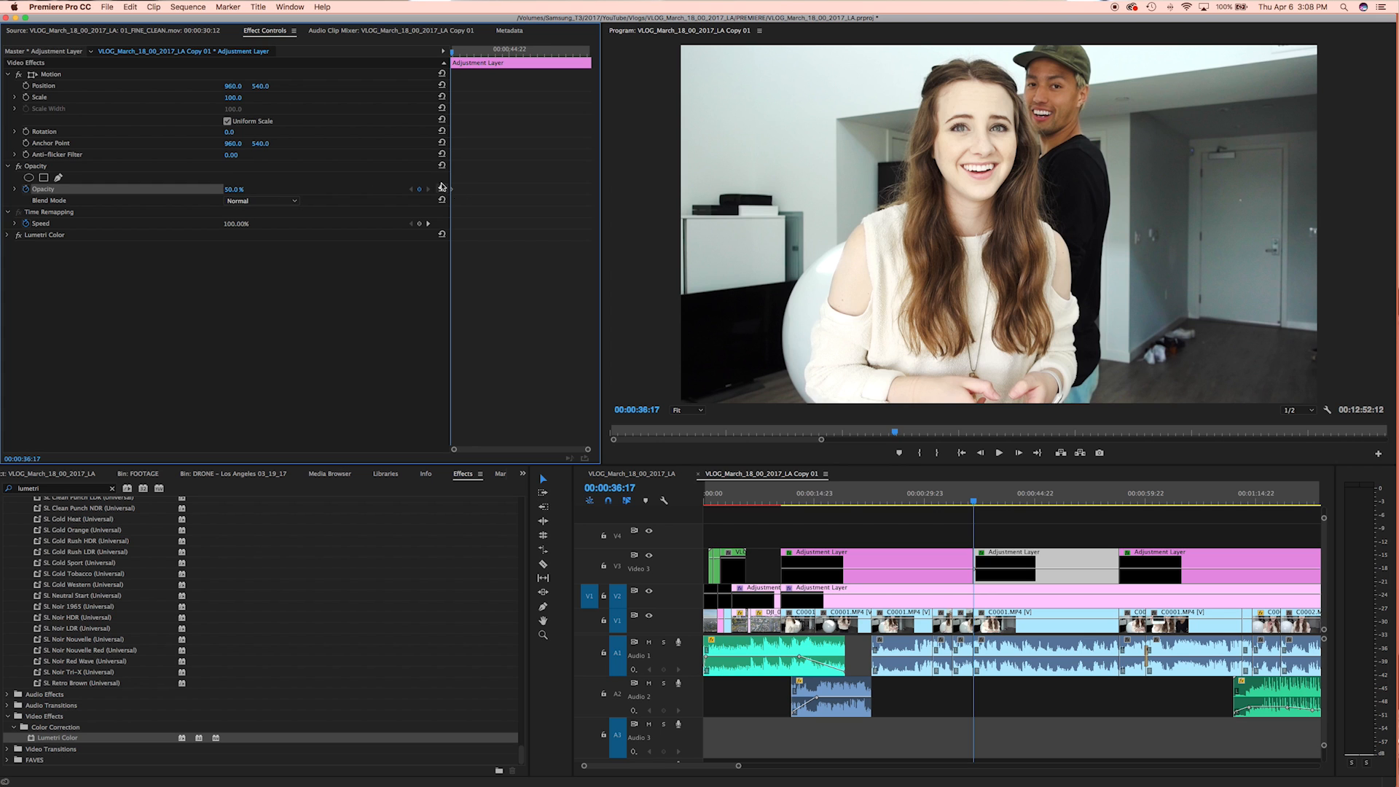
{"action": "left_click", "coordinate": [235, 188]}
{"action": "type", "text": "0"}
{"action": "key", "text": "Return"}
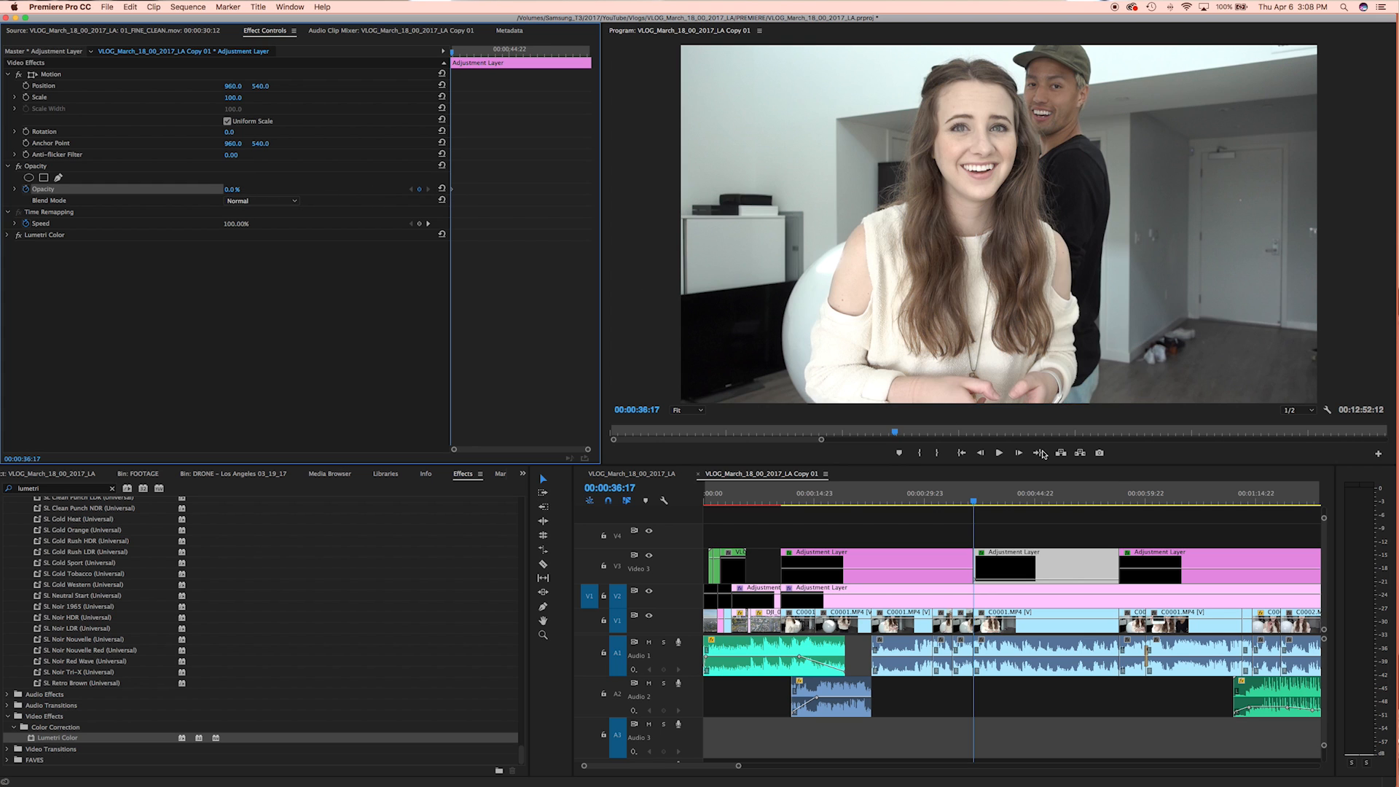
Step: Add an Opacity keyframe of 100% at the end of the middle adjustment layer segment and align it with the segment's end
{"action": "left_click", "coordinate": [1119, 503]}
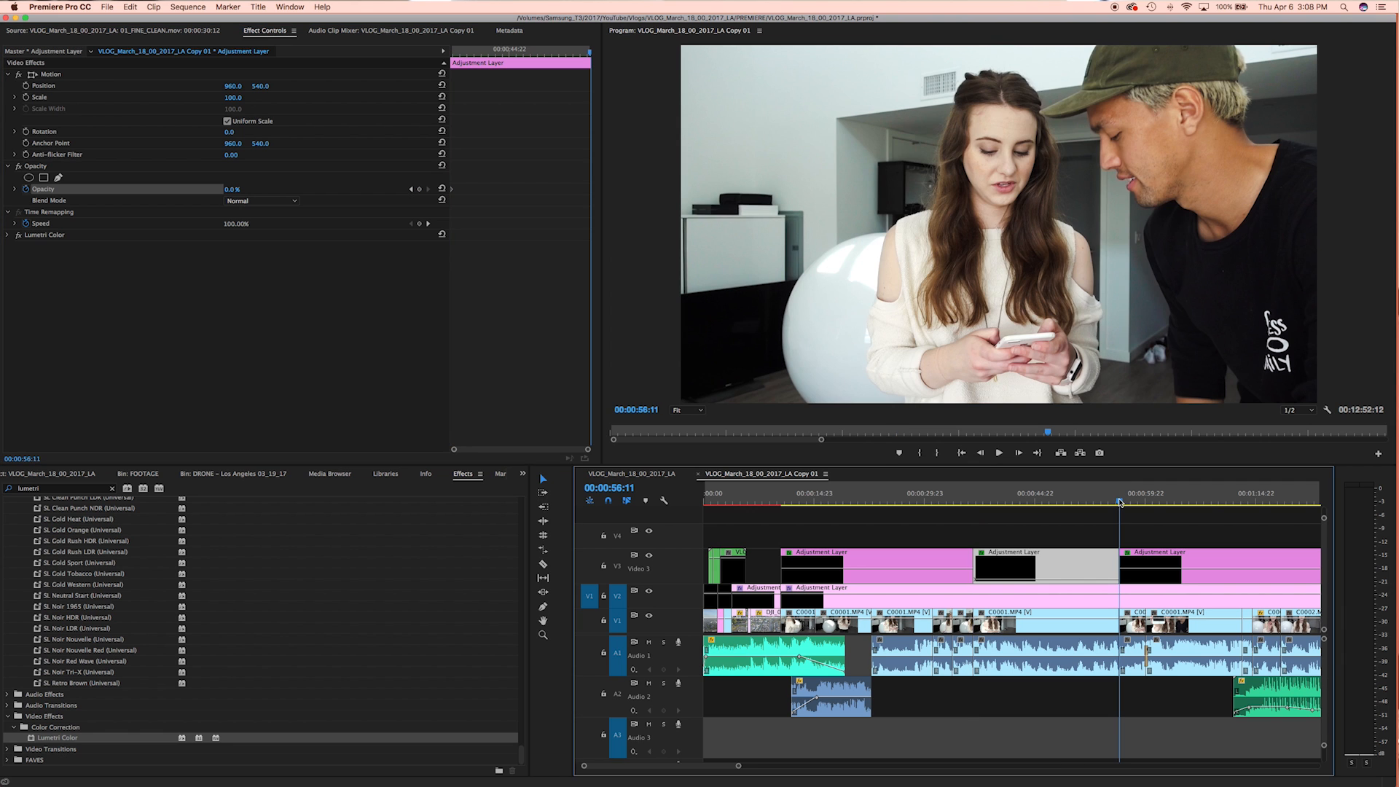
{"action": "left_click", "coordinate": [420, 189]}
{"action": "left_click", "coordinate": [230, 190]}
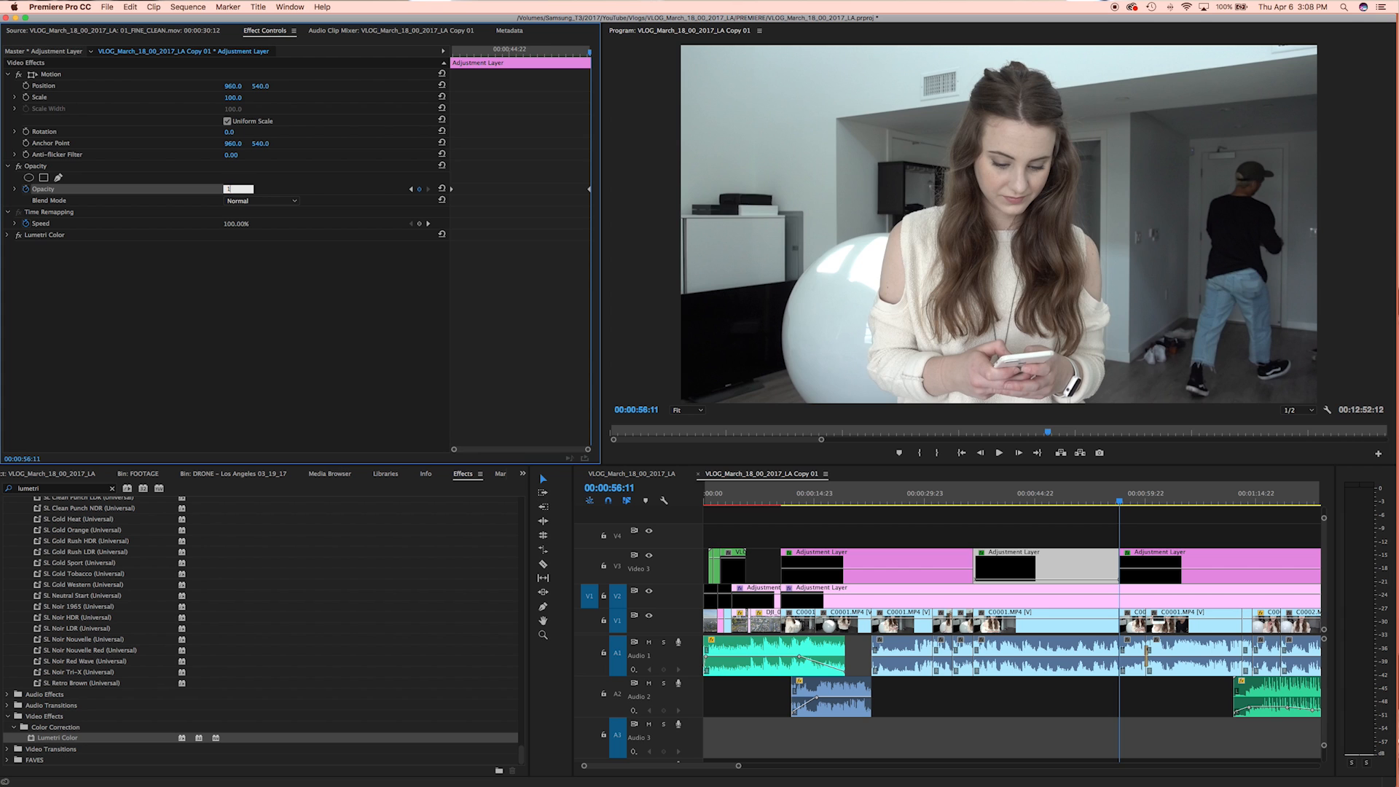
{"action": "type", "text": "100"}
{"action": "key", "text": "Return"}
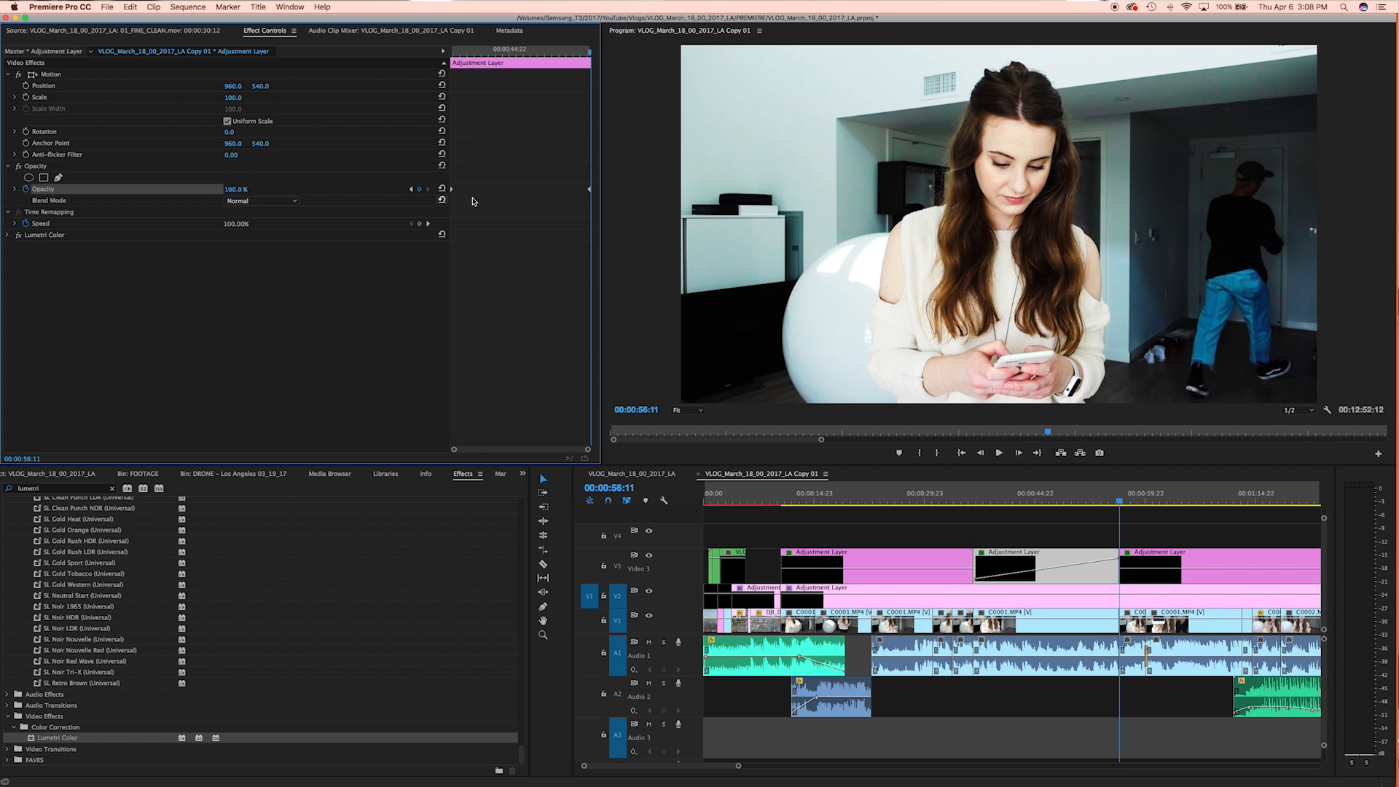
{"action": "left_click_drag", "start_coordinate": [588, 191], "coordinate": [590, 186]}
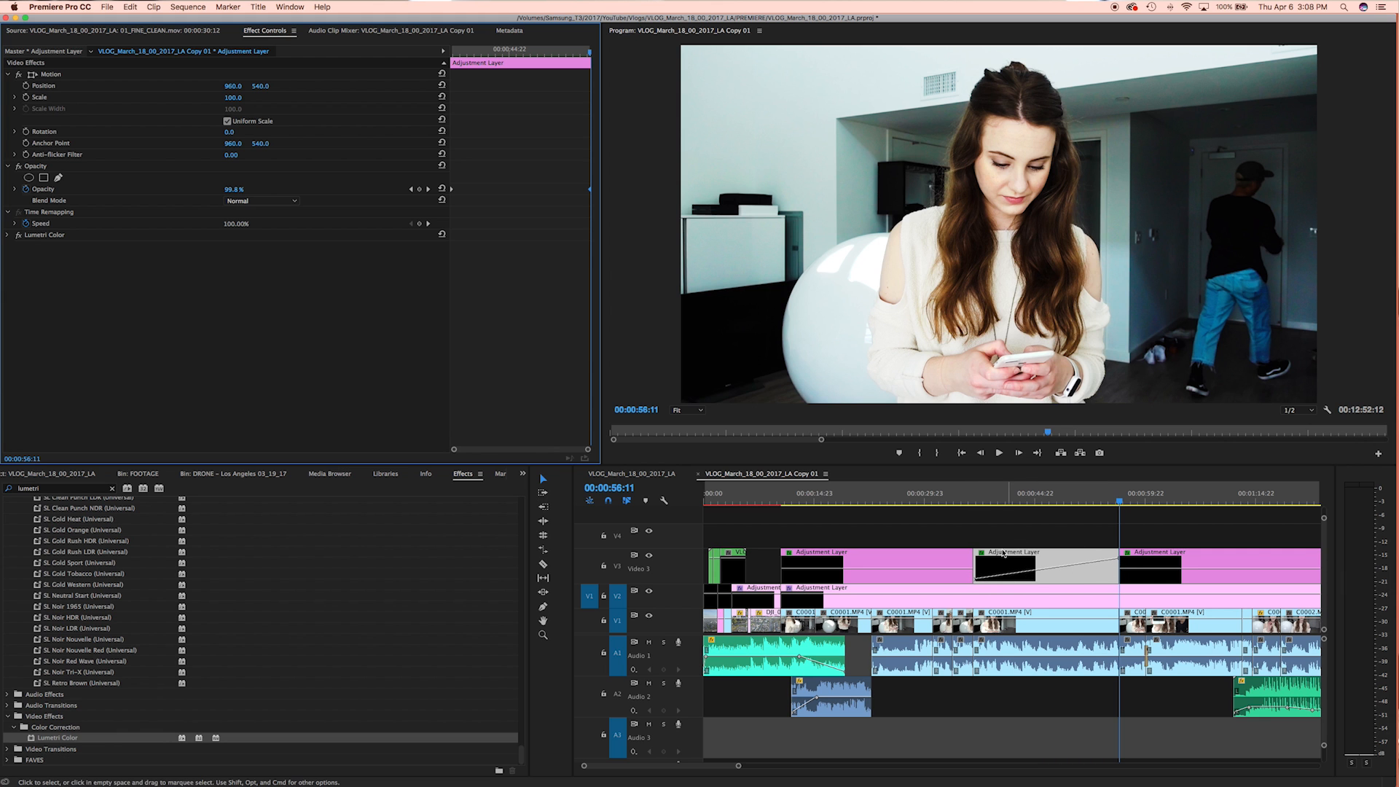
Step: Play back the middle adjustment layer segment from its start to review the opacity fade
{"action": "left_click", "coordinate": [975, 501]}
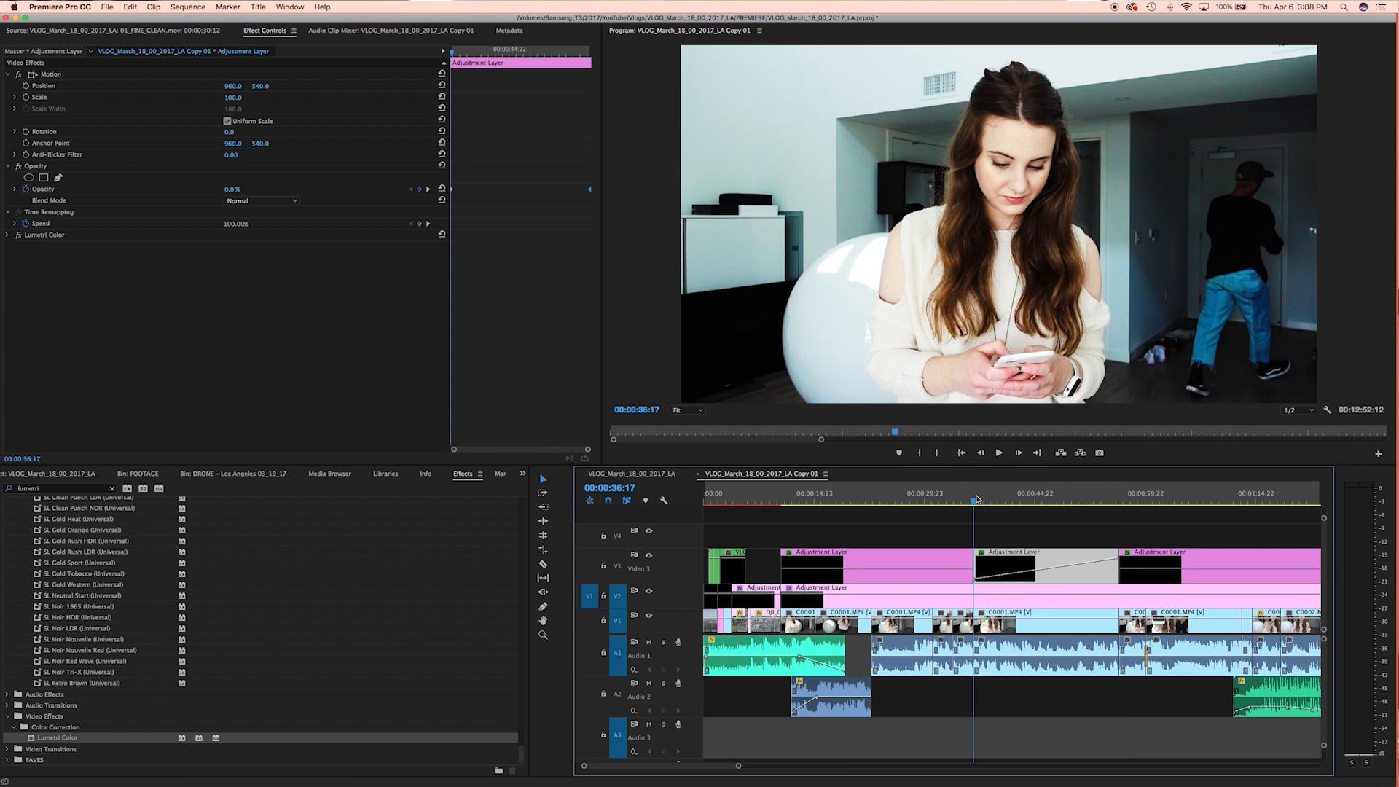
{"action": "key", "text": "space"}
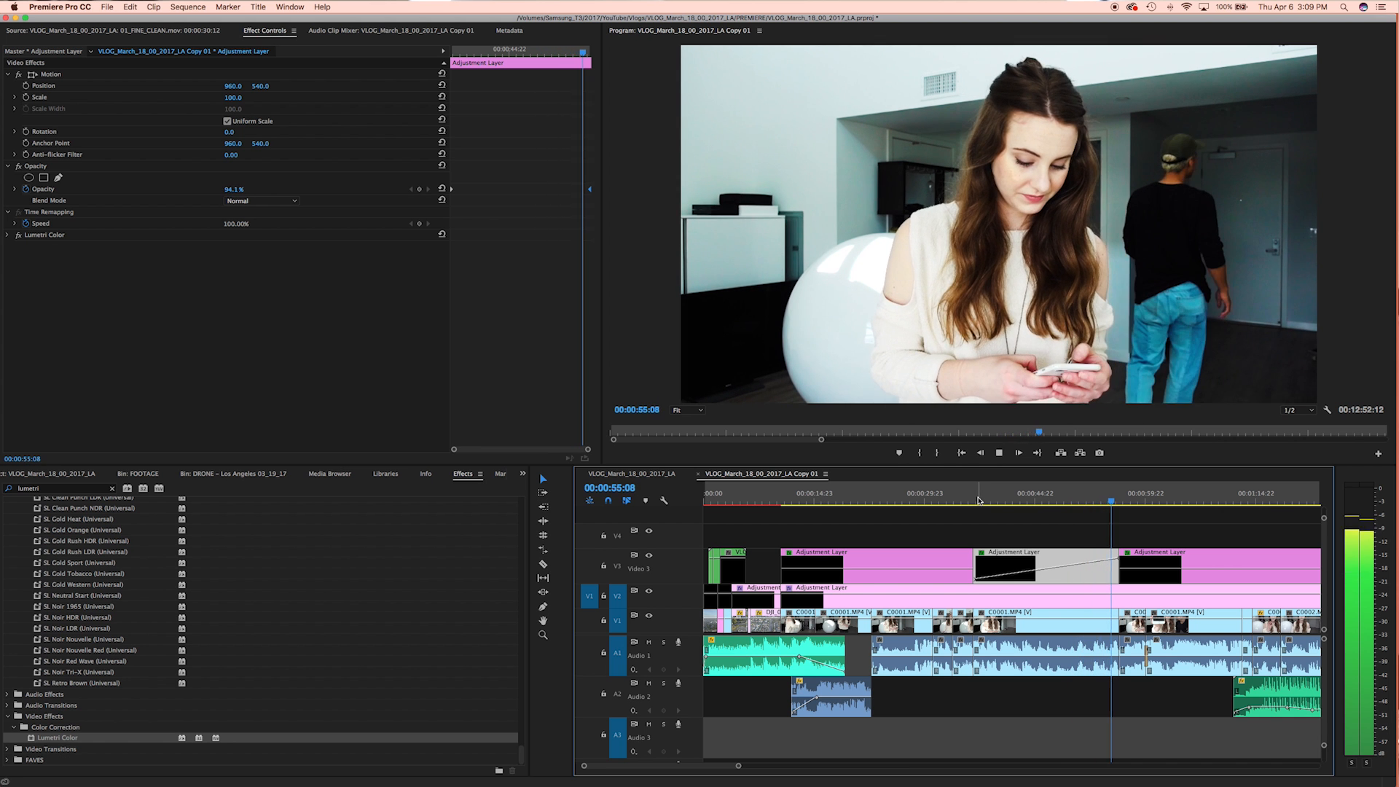
{"action": "key", "text": "space"}
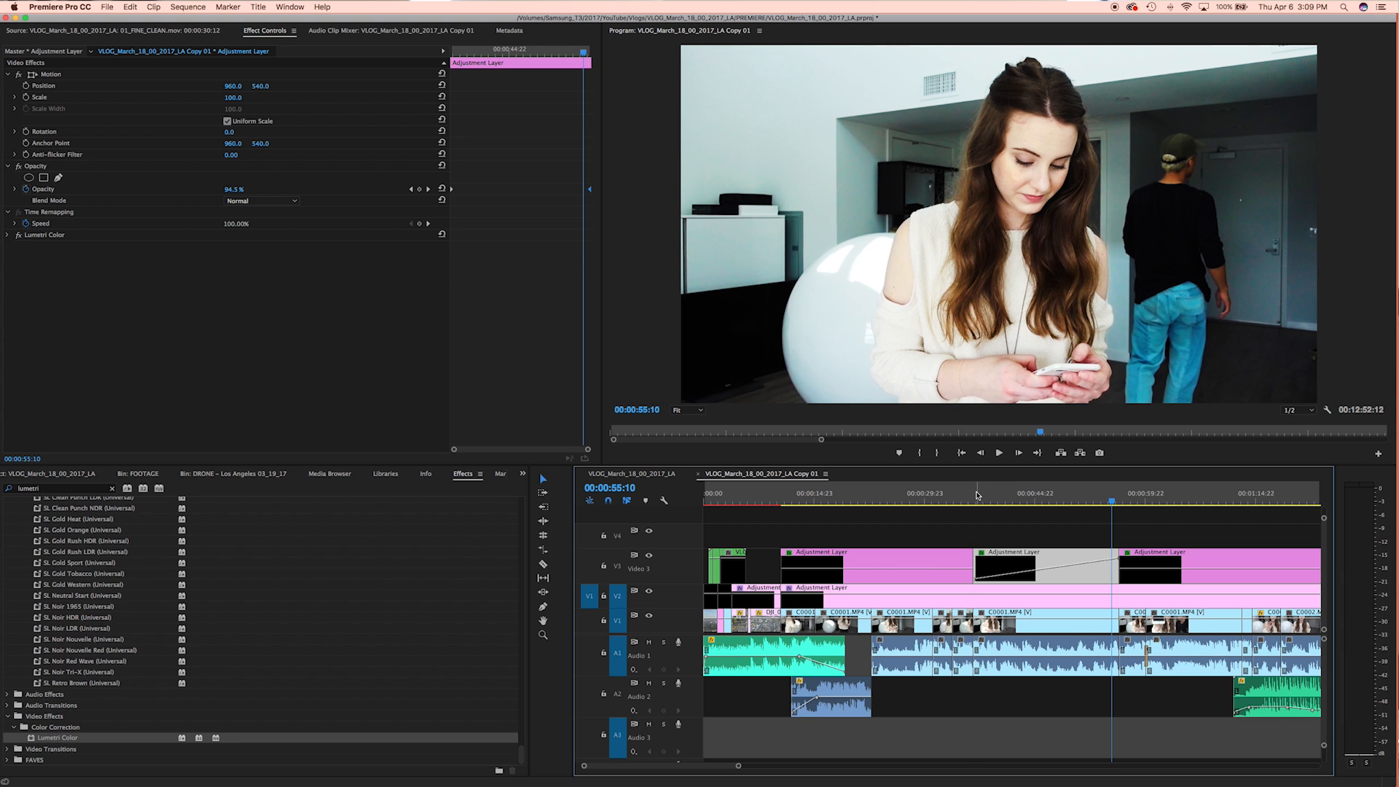
Step: Set a Scale keyframe of 0 at 00:00:36:17 on the C0001.MP4 clip beneath the middle adjustment layer segment
{"action": "left_click", "coordinate": [975, 496]}
{"action": "left_click", "coordinate": [235, 98]}
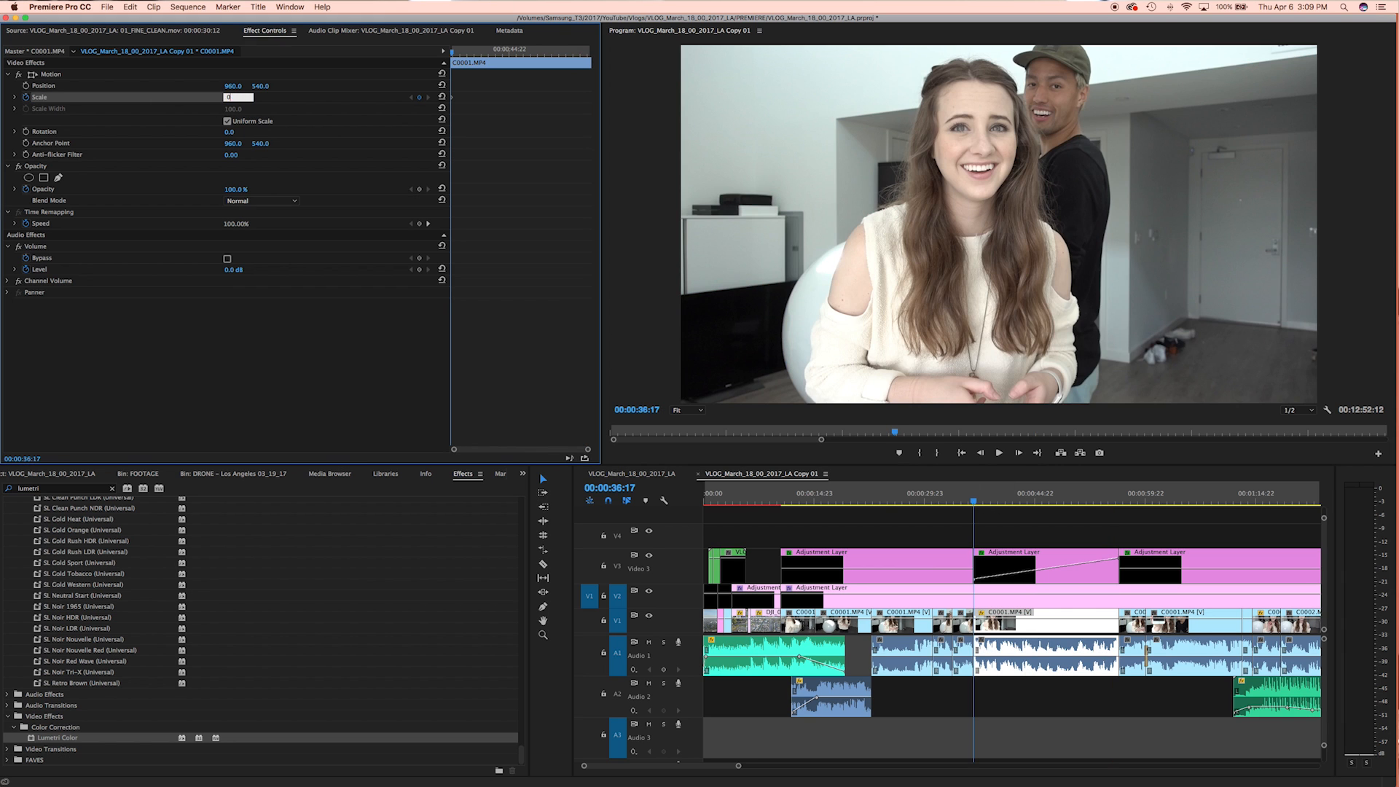
{"action": "type", "text": "0"}
{"action": "key", "text": "Return"}
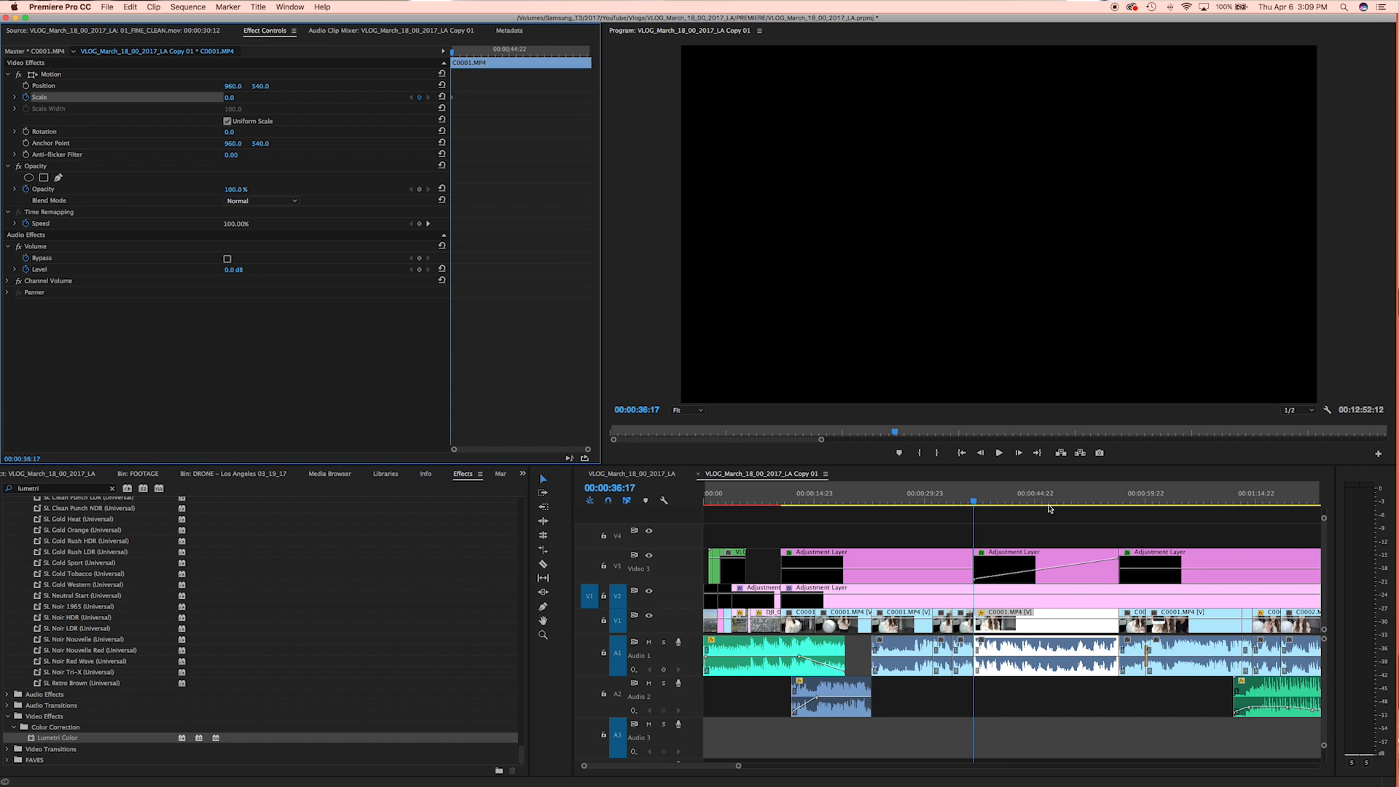
Step: Undo the Scale change to 0 and add a Scale keyframe of about 400 at the end of the C0001.MP4 clip, at 00:00:56:11
{"action": "key", "text": "super+z"}
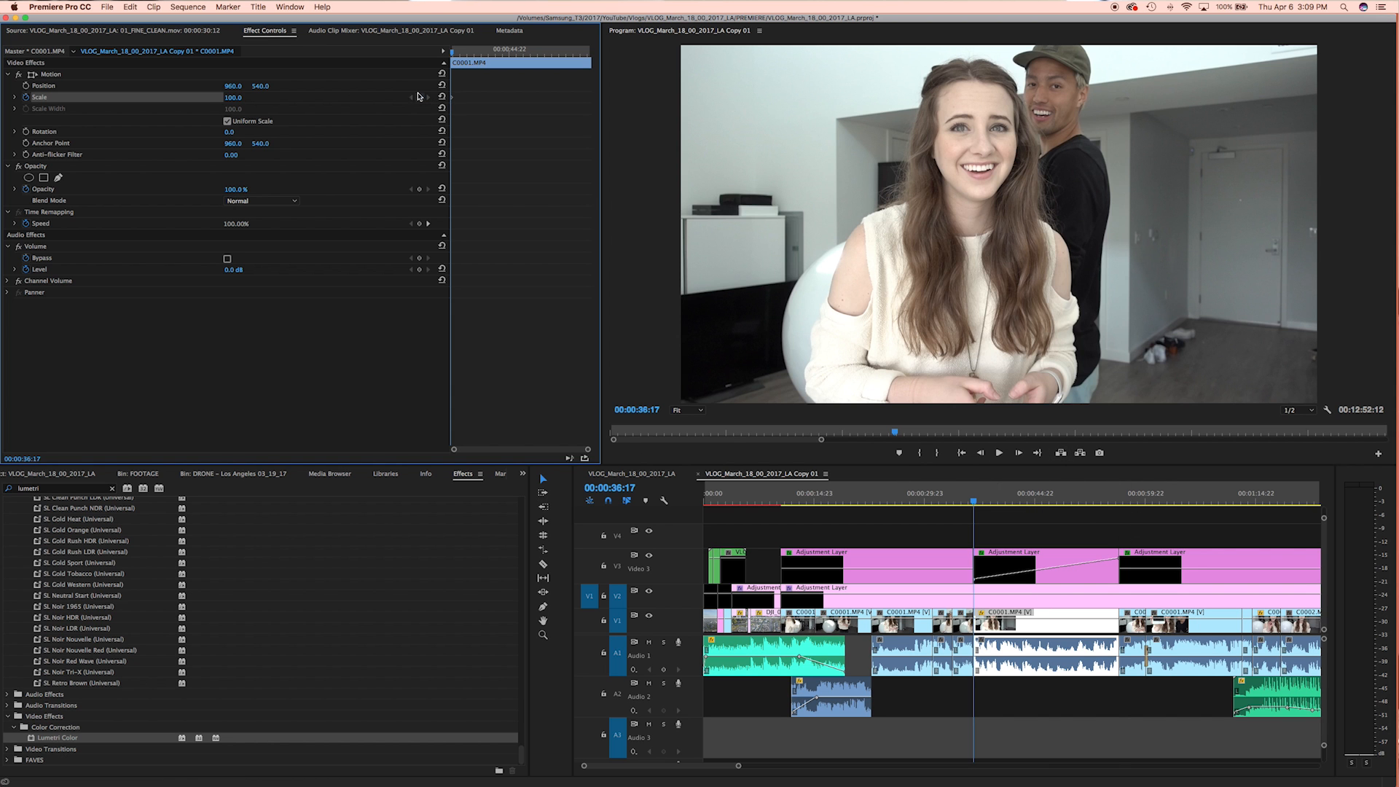
{"action": "left_click", "coordinate": [1116, 497]}
{"action": "left_click", "coordinate": [419, 98]}
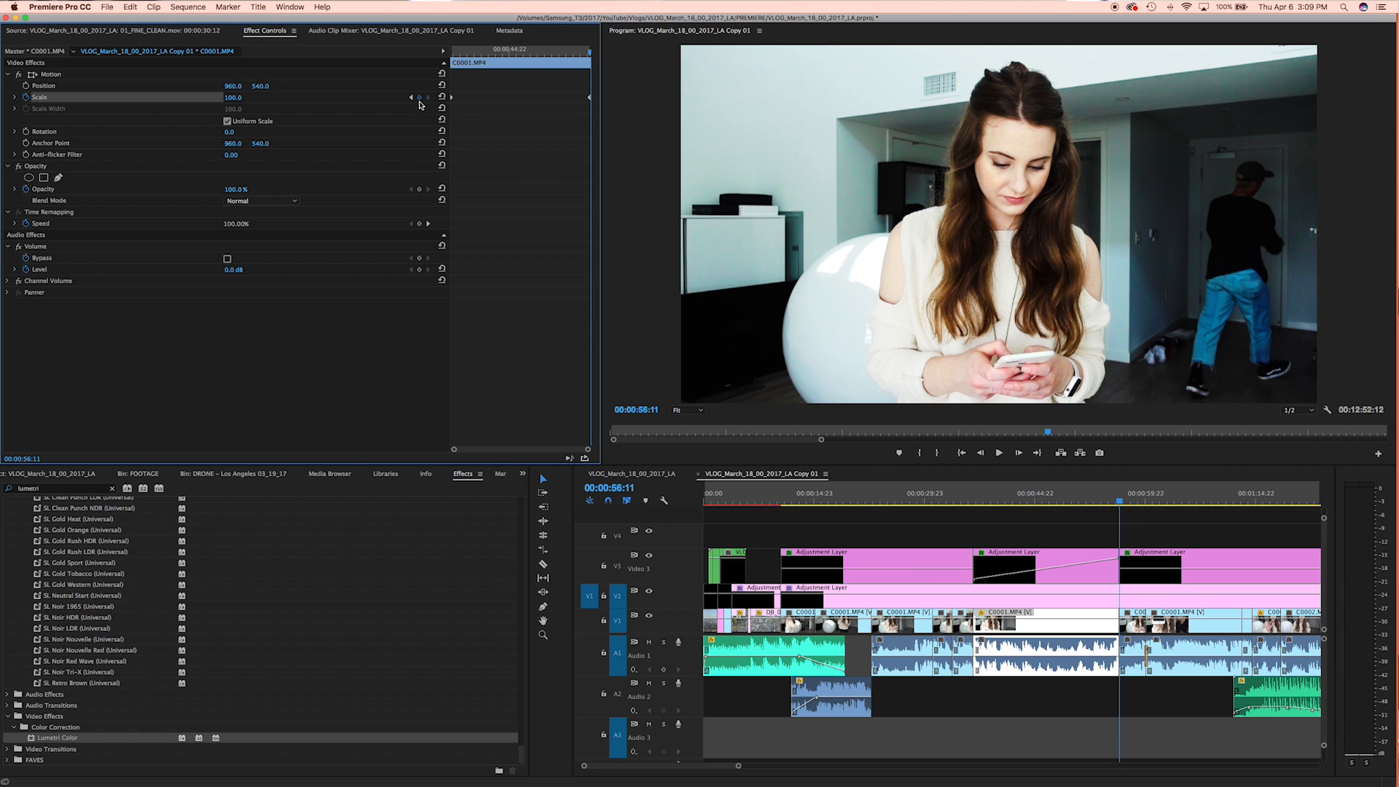
{"action": "left_click", "coordinate": [237, 97]}
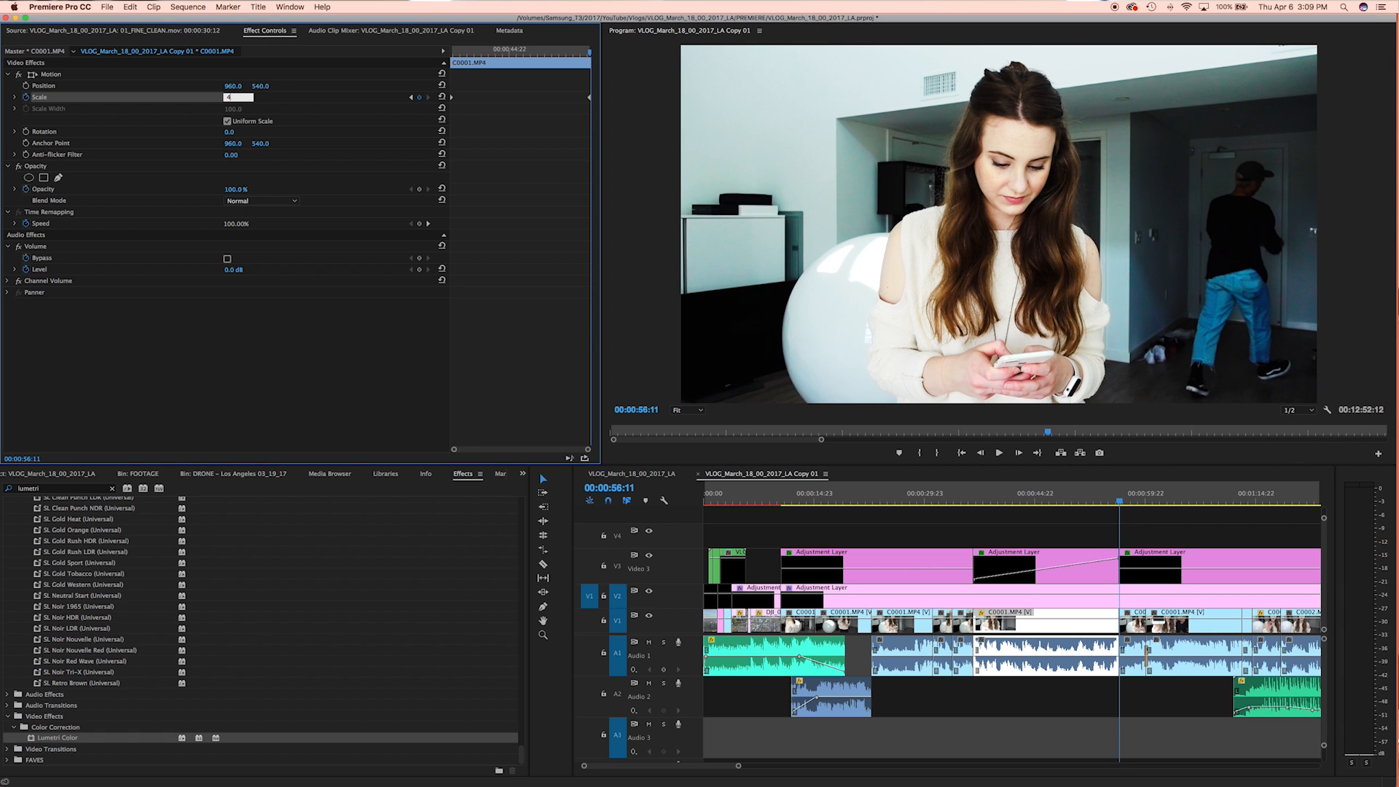
{"action": "key", "text": "Return"}
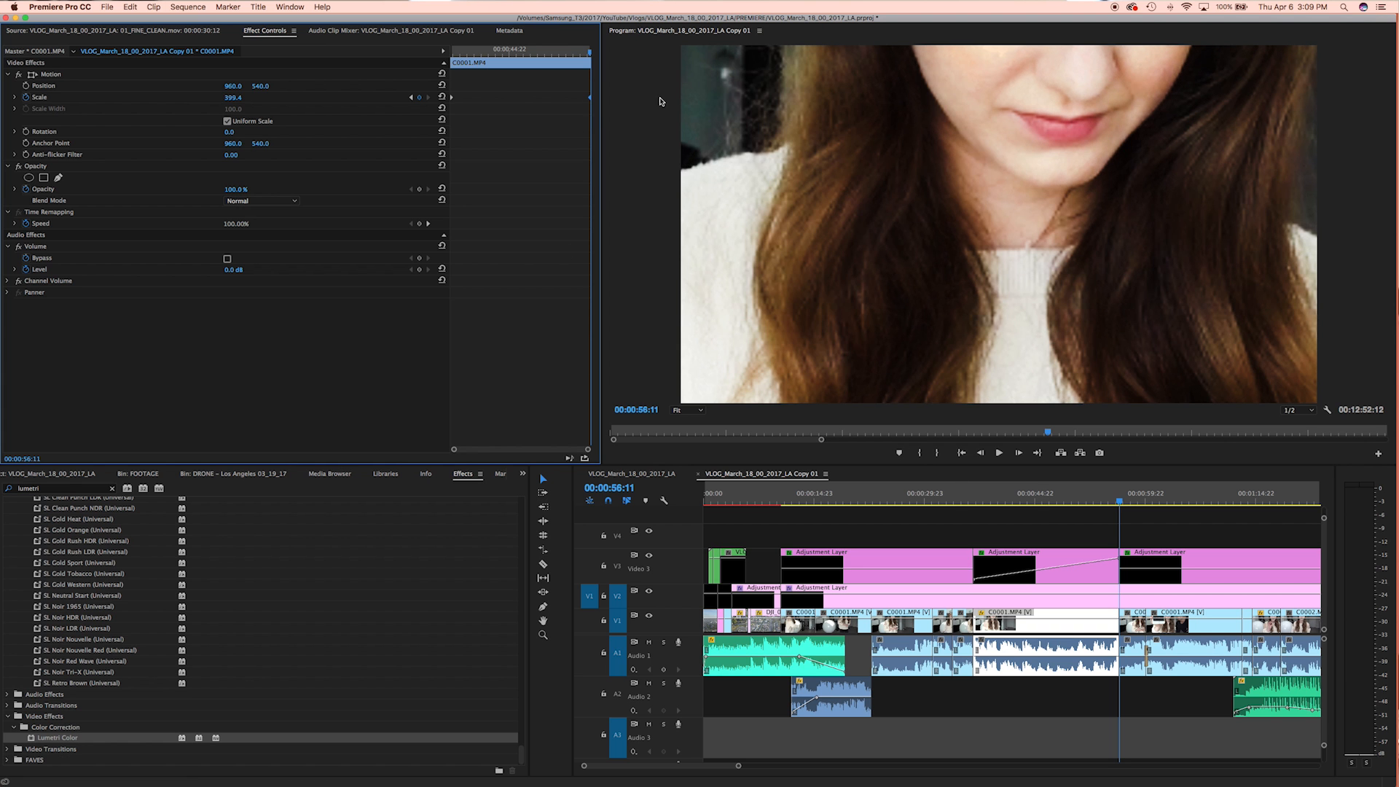
Step: Play back the C0001.MP4 clip from its start at 00:00:36:17 to review the keyframed scale zoom
{"action": "left_click", "coordinate": [983, 497]}
{"action": "left_click", "coordinate": [978, 498]}
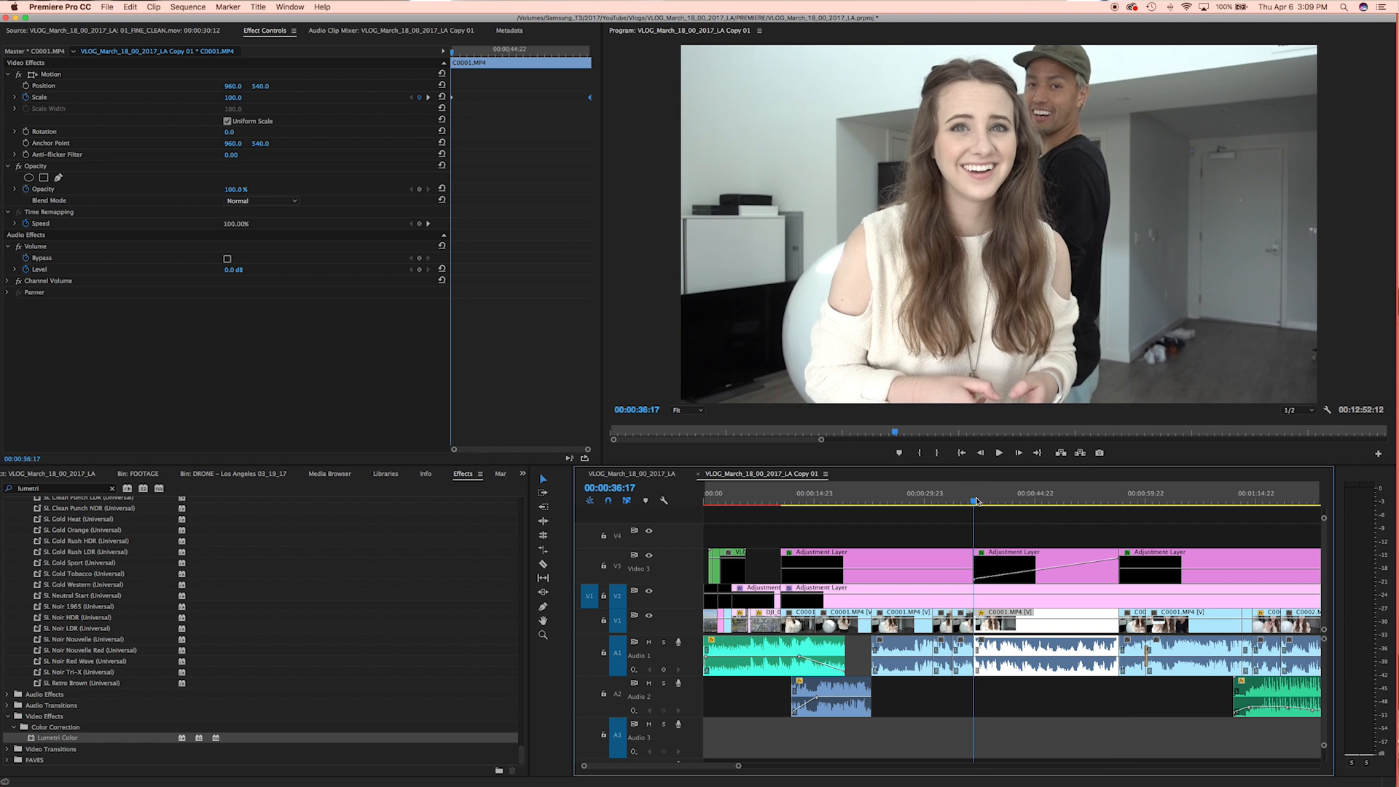
{"action": "key", "text": "space"}
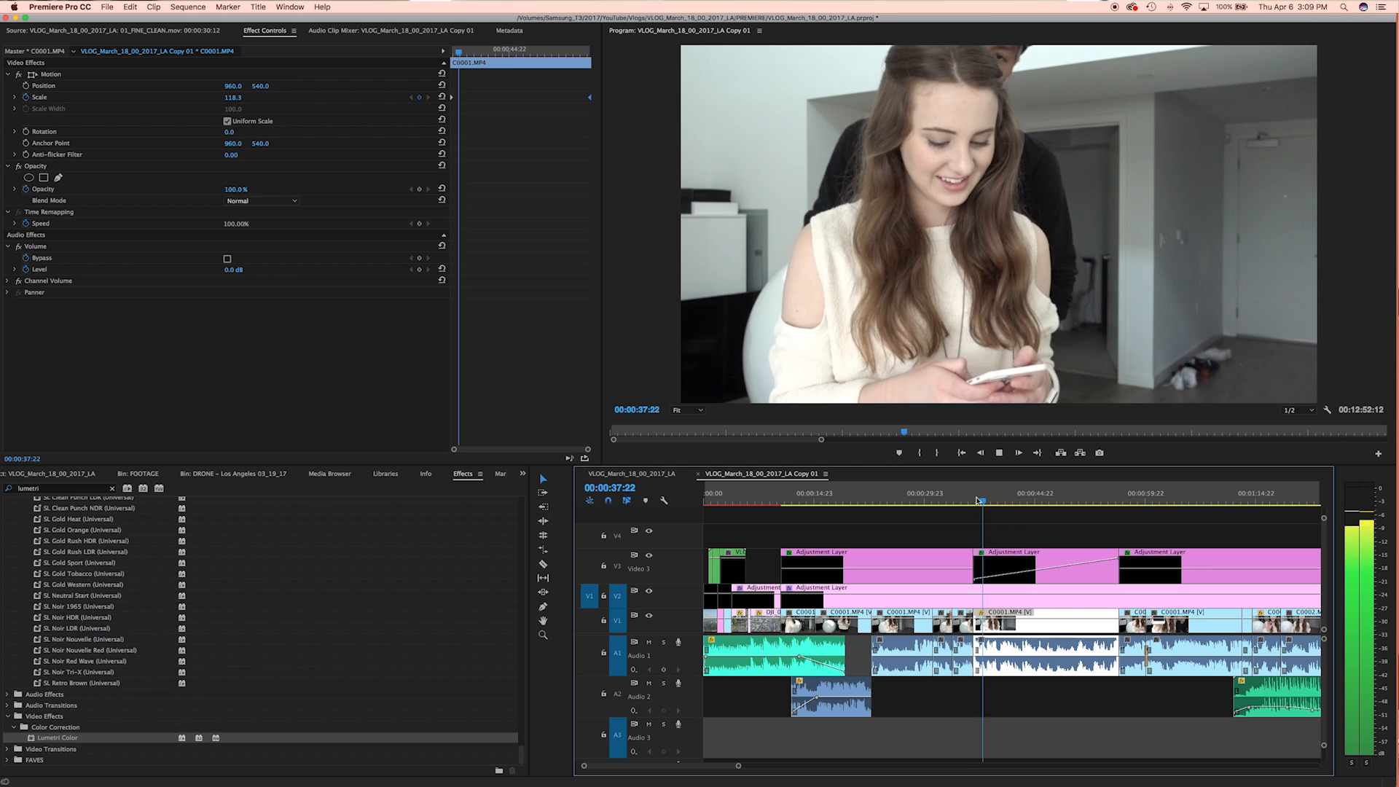